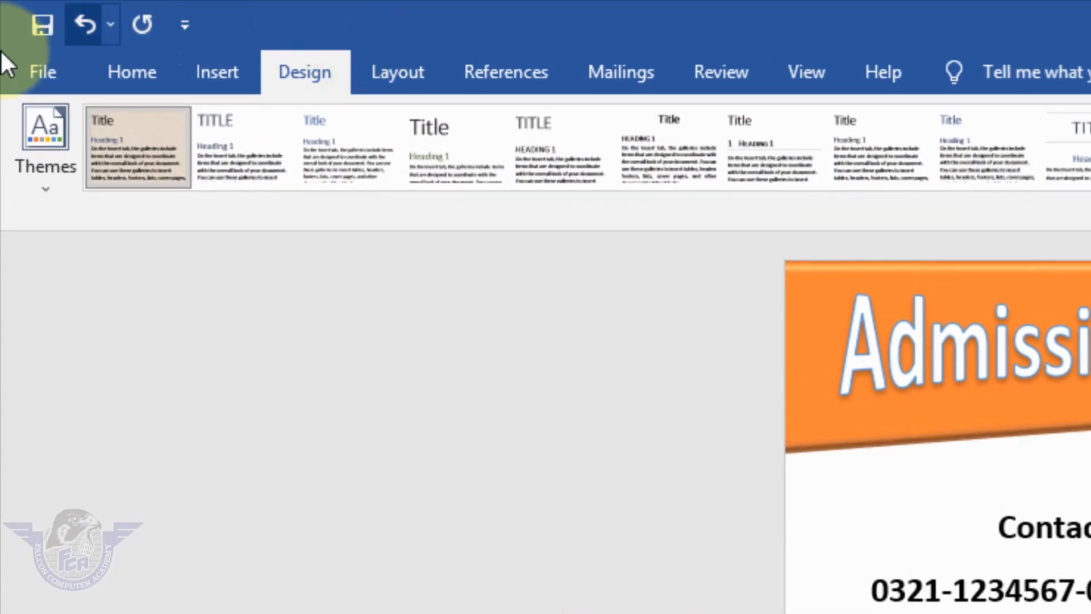
Create a new blank document for the form
left_click(30, 68)
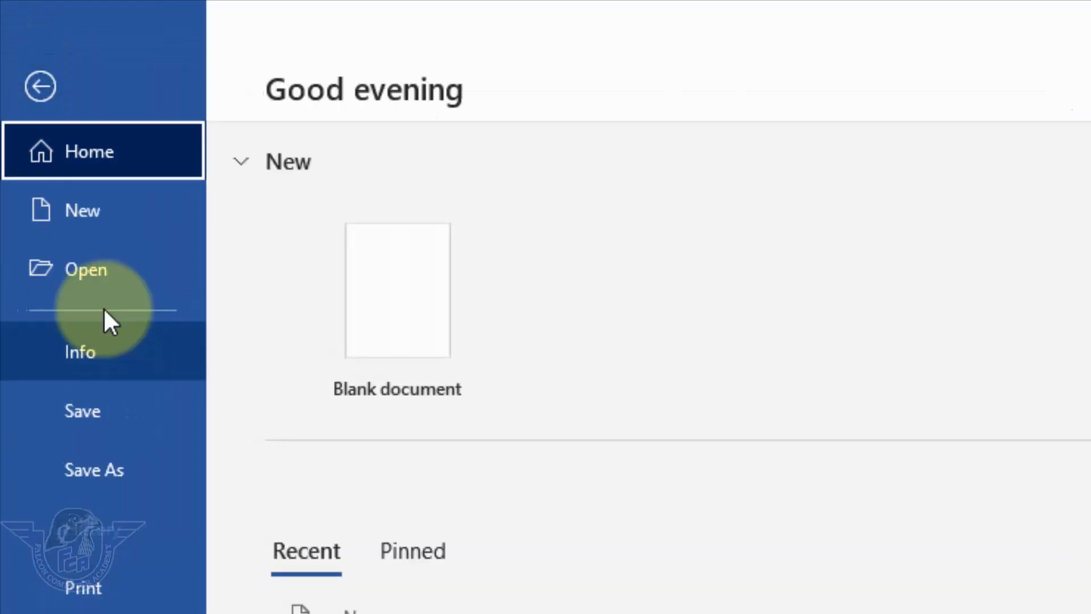
left_click(99, 225)
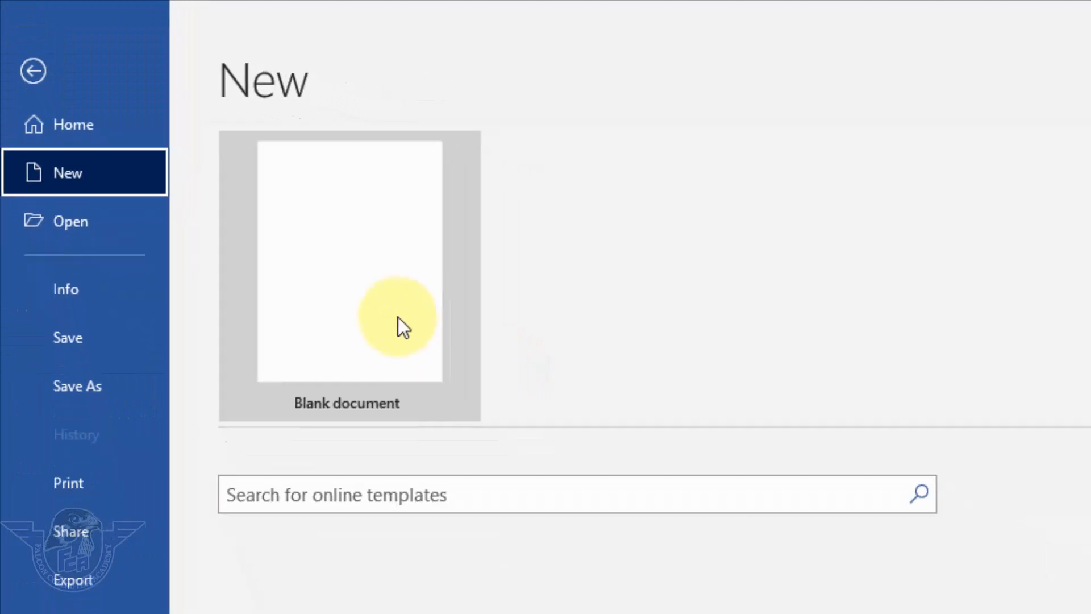
left_click(454, 375)
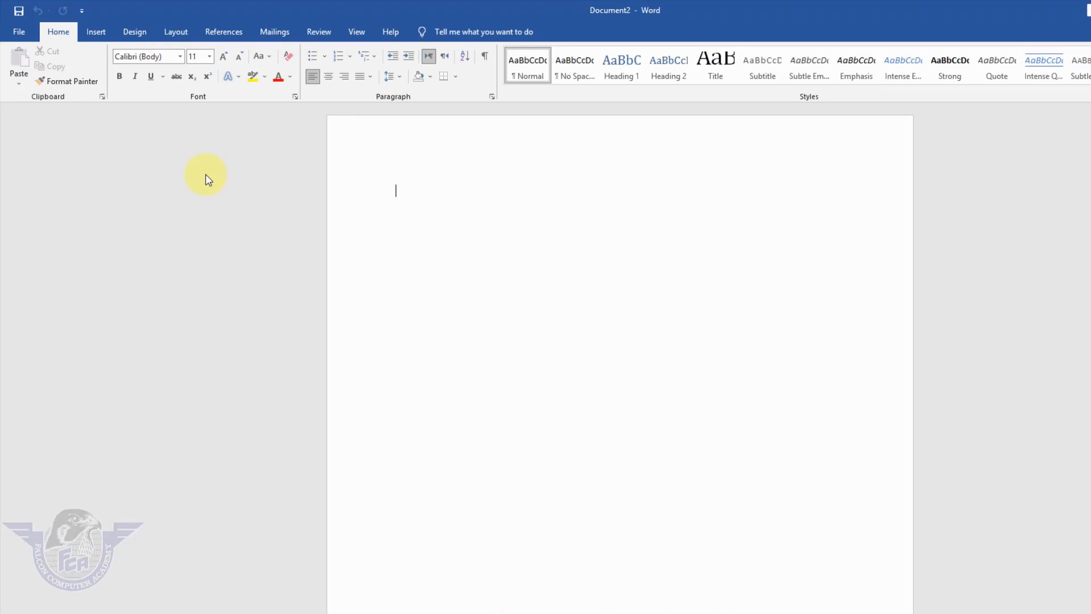
Save the new document in the Documents folder as a Word Document named Admission Form
left_click(22, 33)
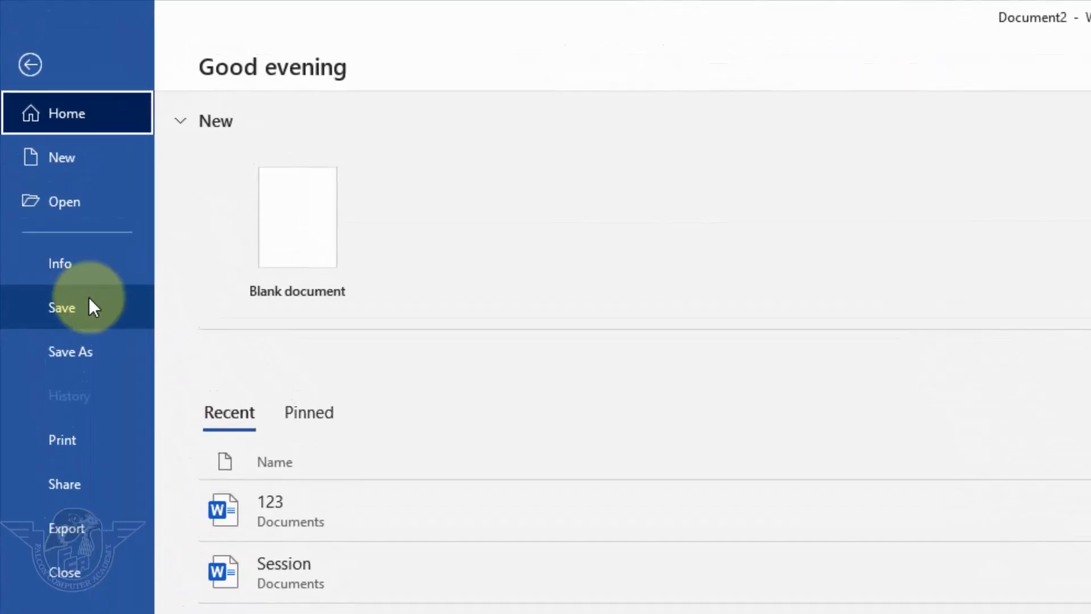
left_click(56, 188)
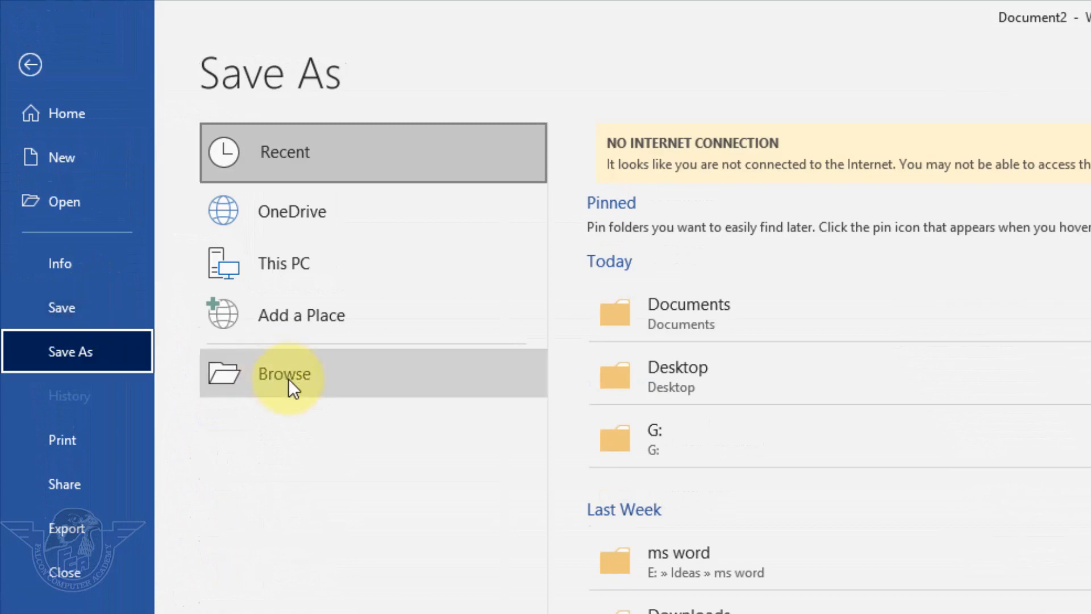
left_click(289, 379)
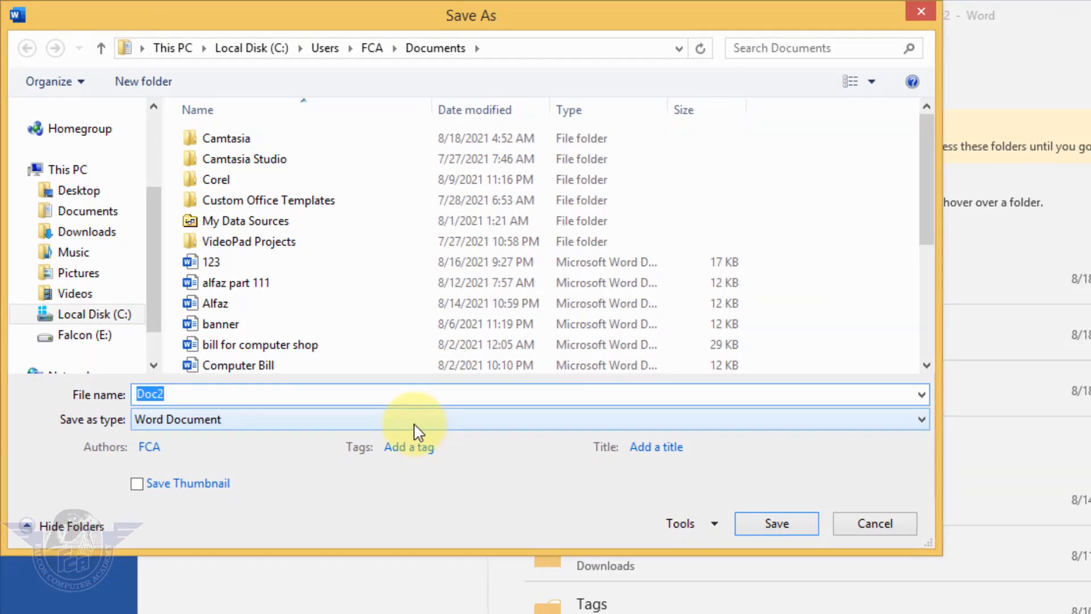
type("Admission Form")
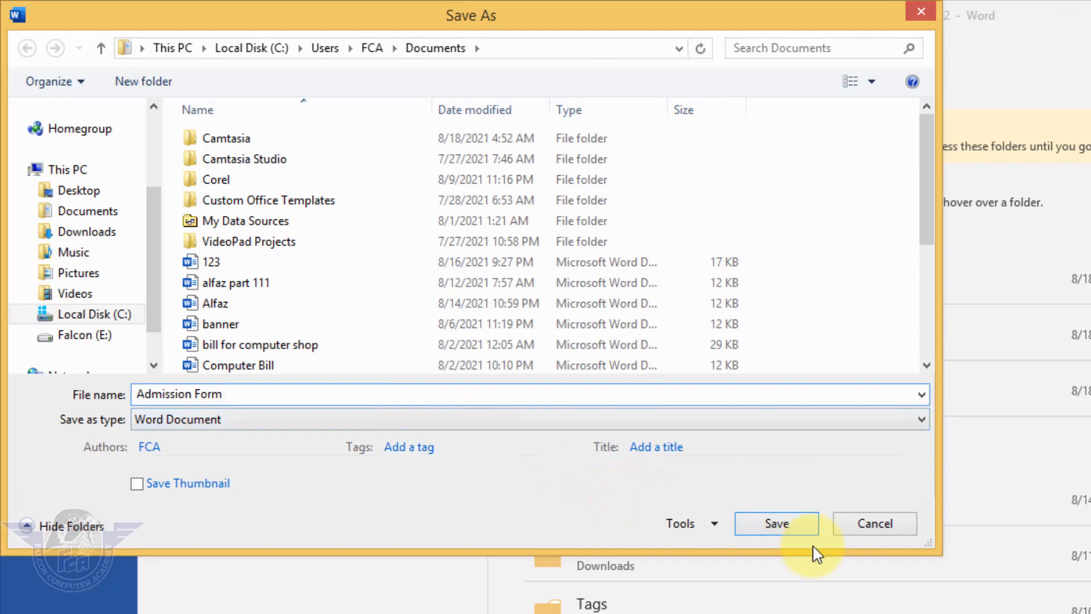
left_click(799, 530)
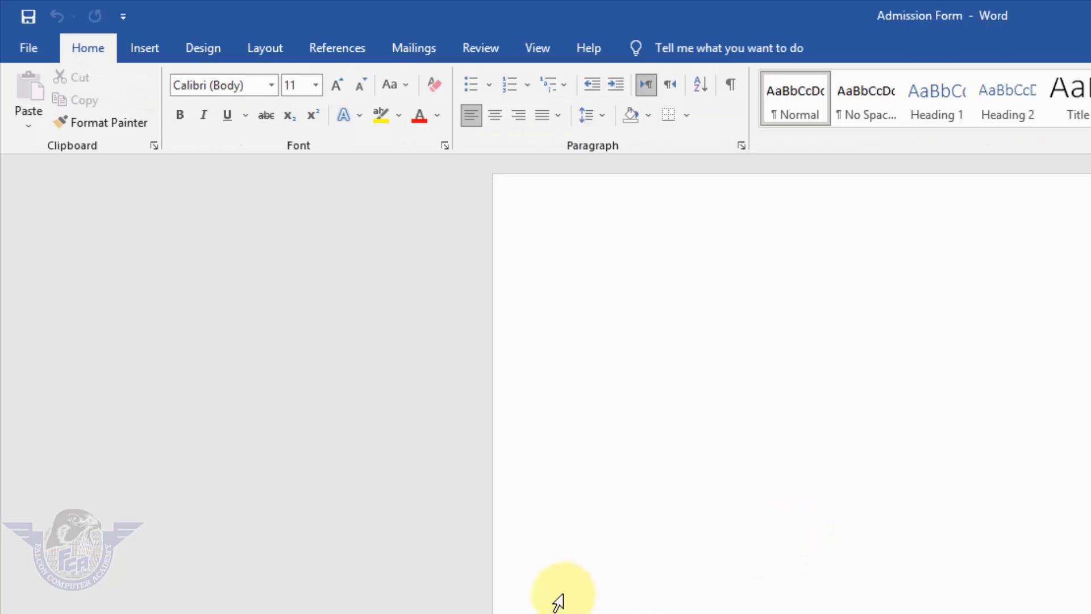
Set the paragraph spacing after to 0 pt
left_click(267, 48)
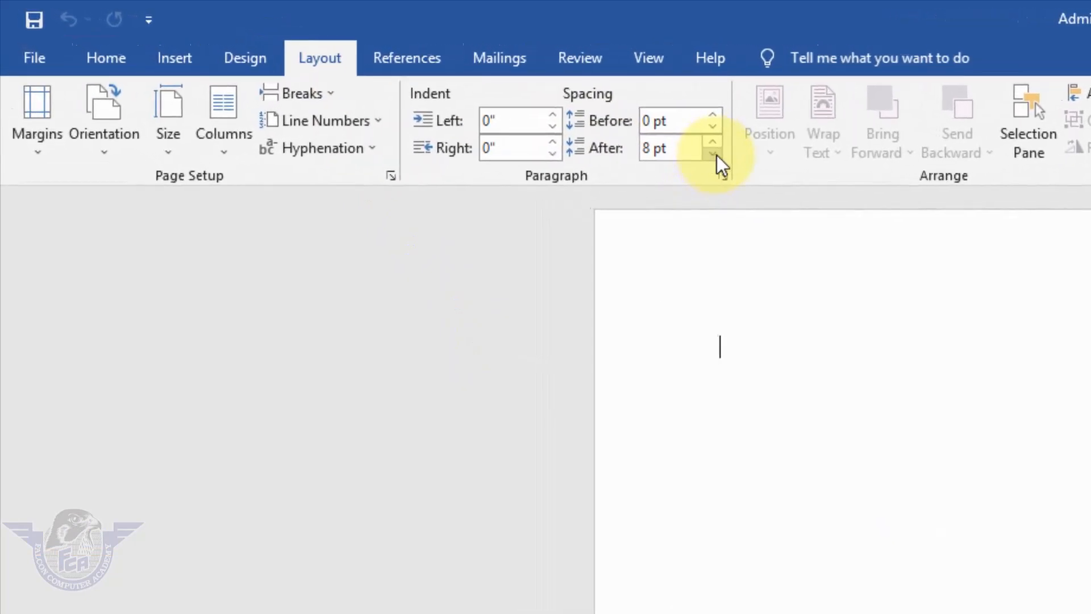
left_click(714, 159)
left_click(715, 160)
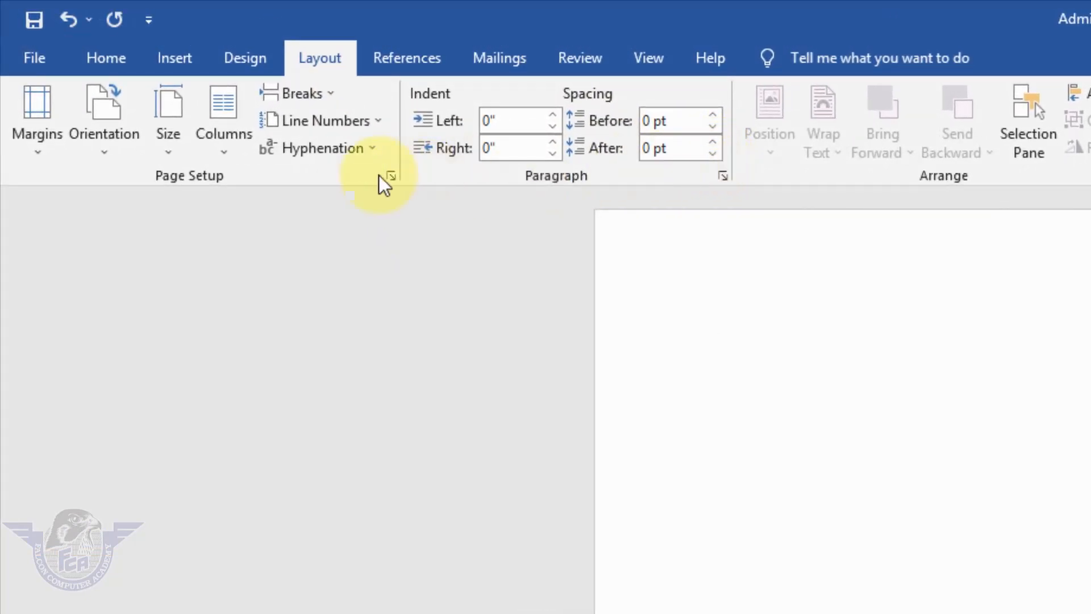
Set a custom paper width of 7.75 inches for the page in the Page Setup dialog
left_click(170, 149)
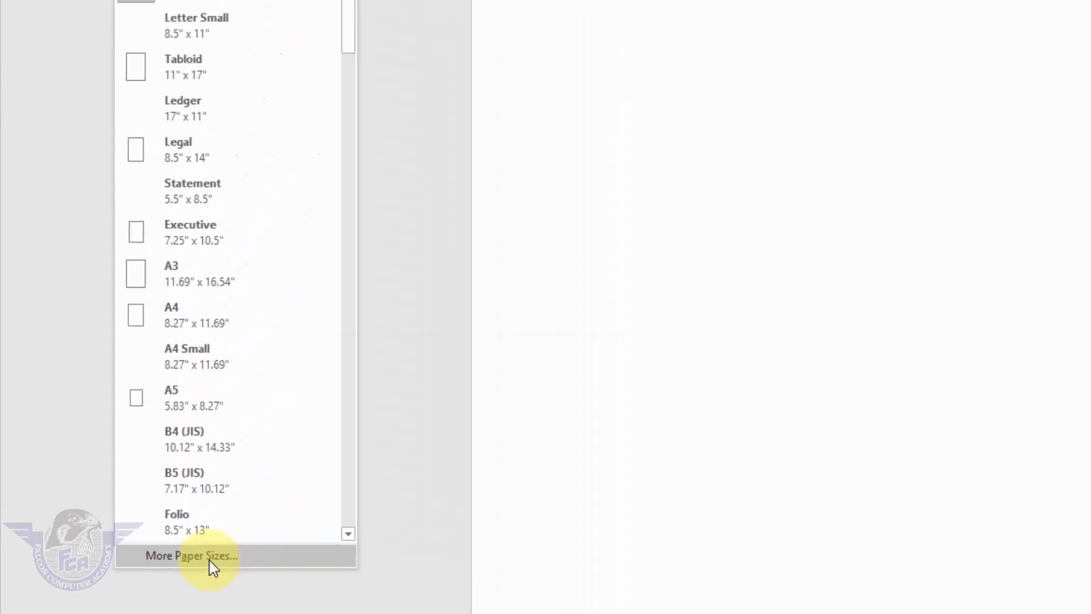
left_click(187, 565)
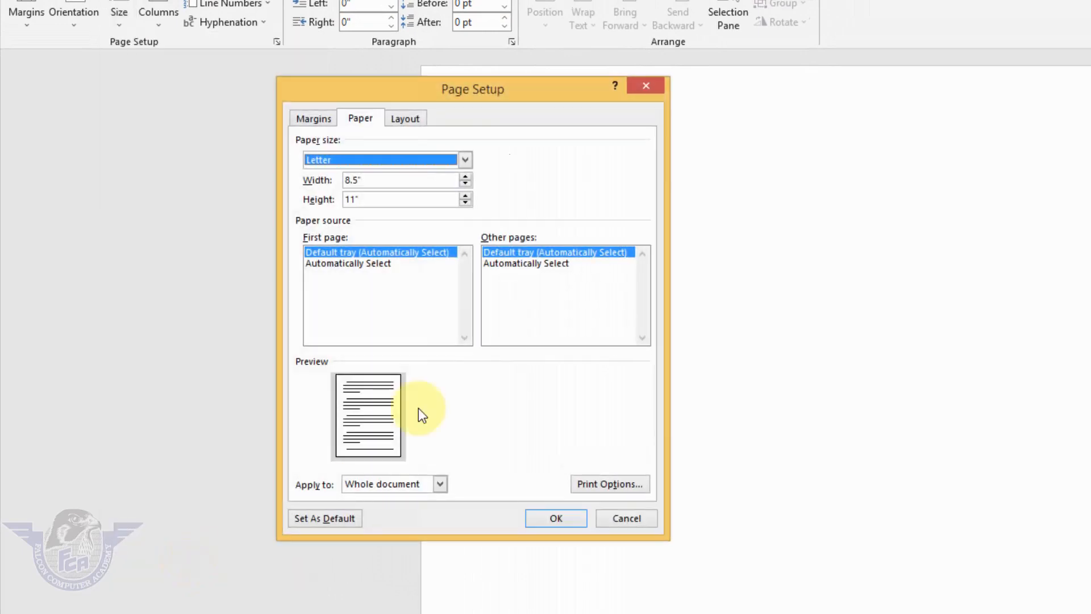
left_click_drag(374, 182, 289, 182)
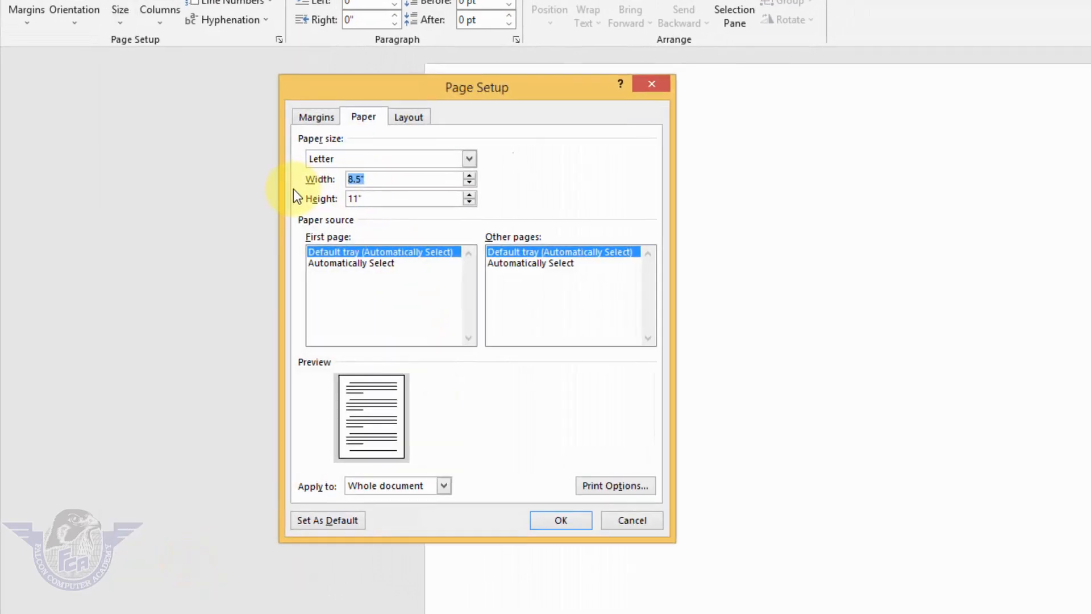
type("7.75")
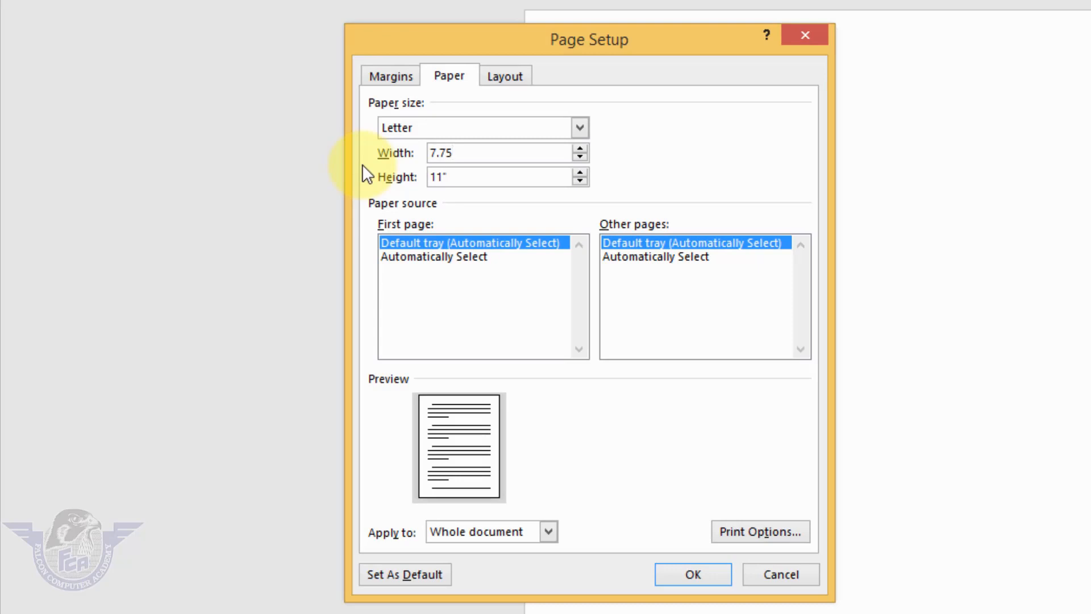
key("Tab")
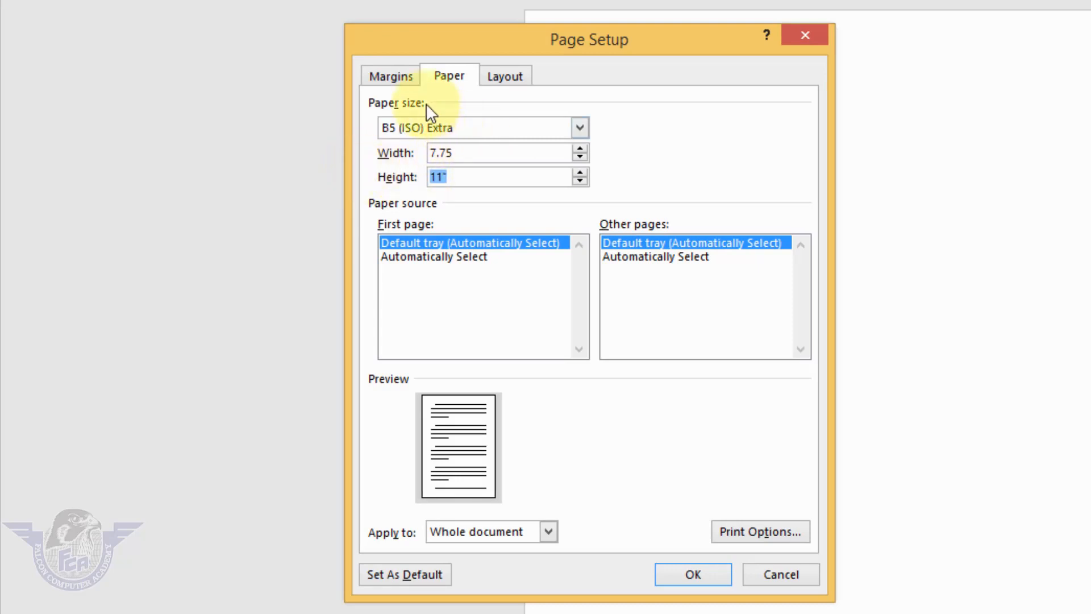
Set the top, bottom, left and right page margins to 0.2 inches and apply the page setup
left_click(393, 79)
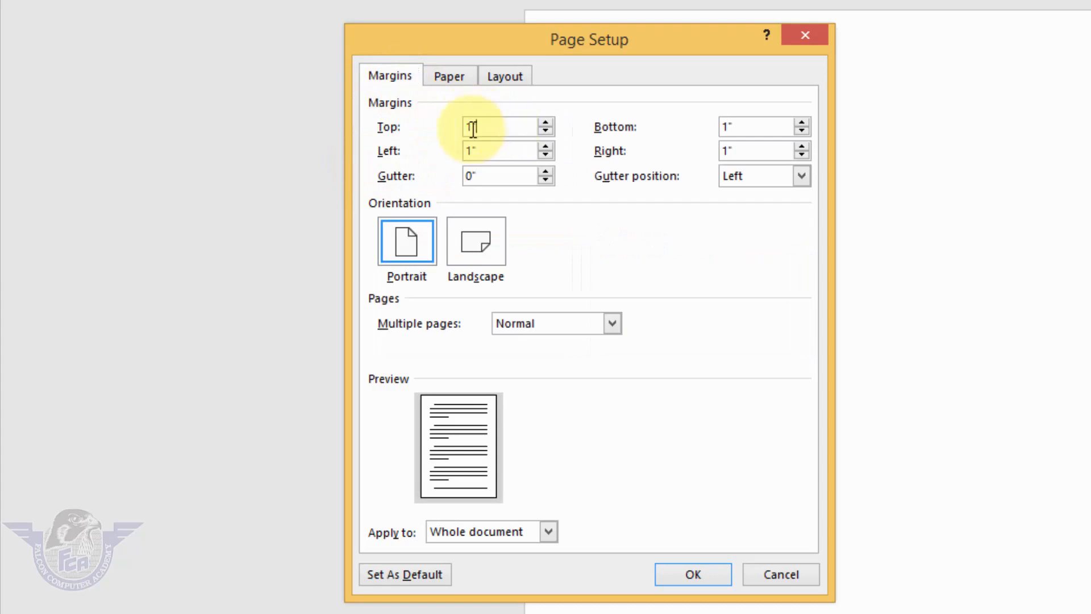
left_click_drag(473, 130, 364, 121)
type(".2")
key("Tab")
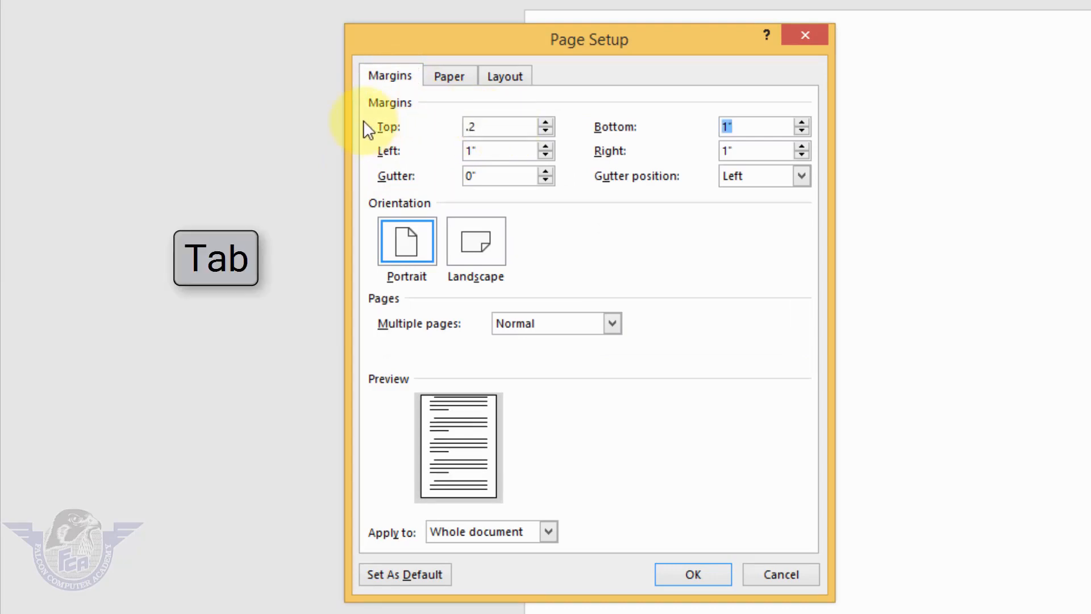
type(".2")
key("Tab")
type(".2")
key("Tab")
type(".2")
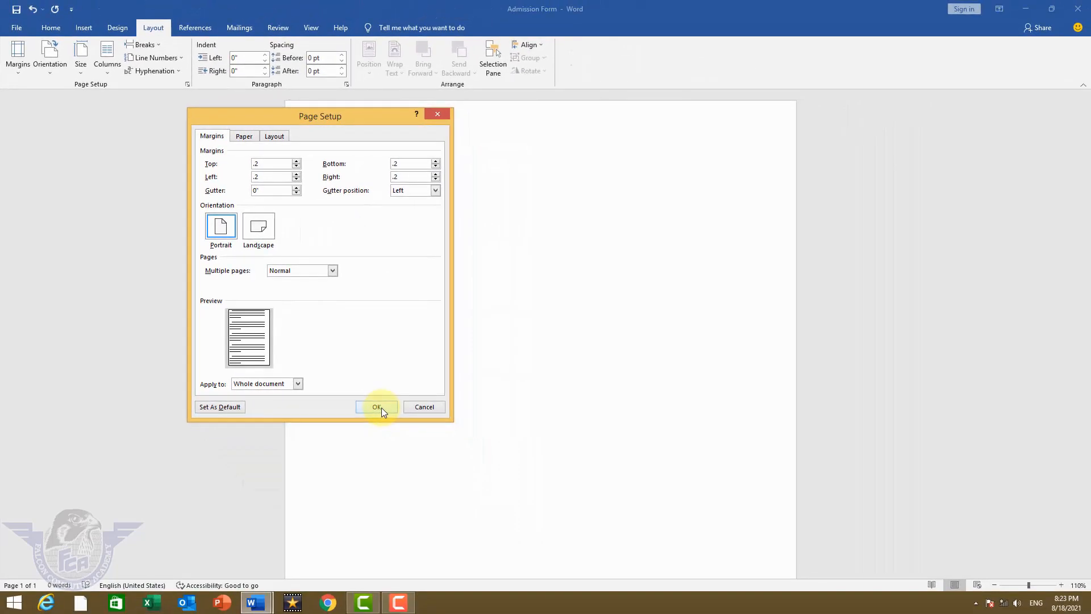
left_click(377, 407)
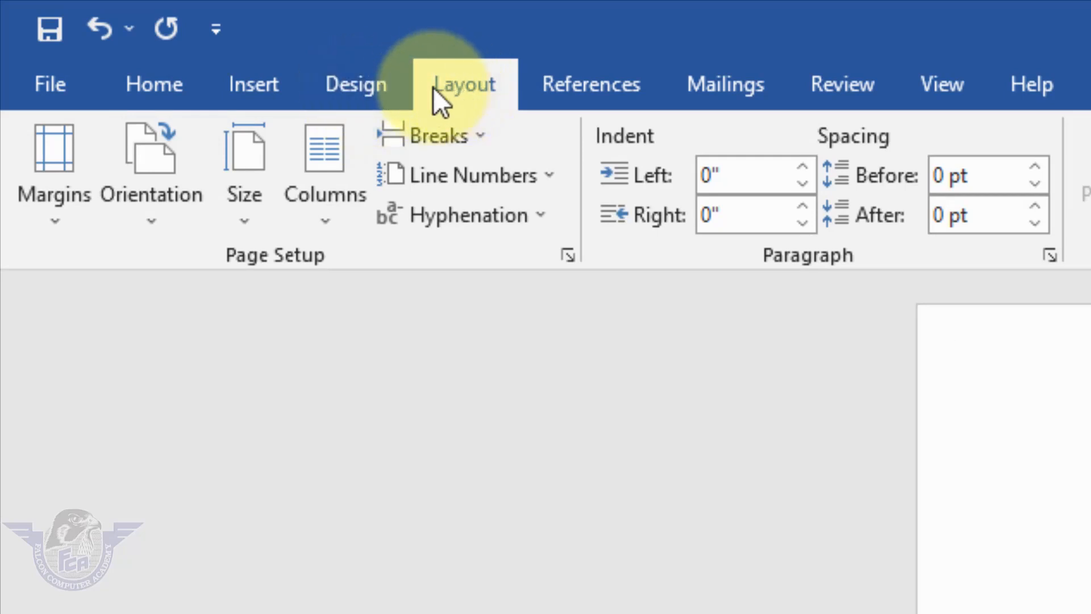
Fill the page background with the Recycled paper texture
left_click(381, 89)
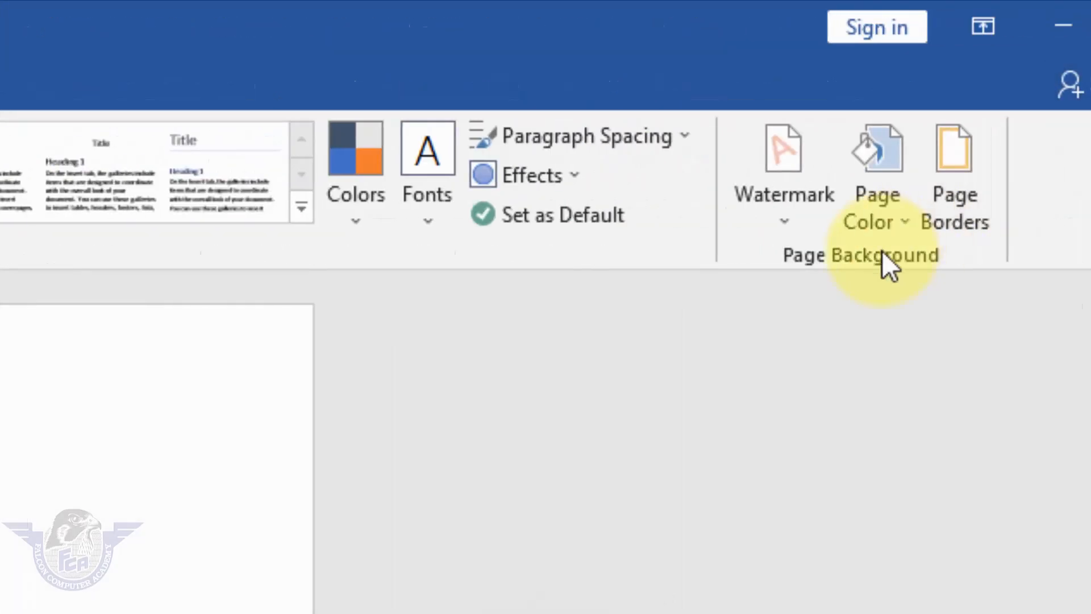
left_click(881, 214)
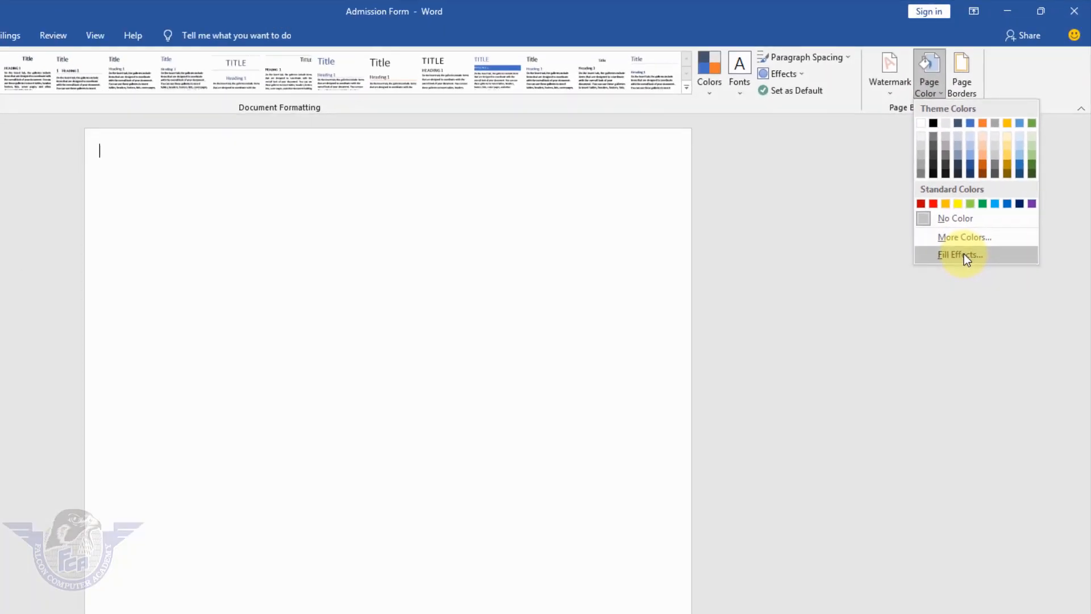
left_click(963, 255)
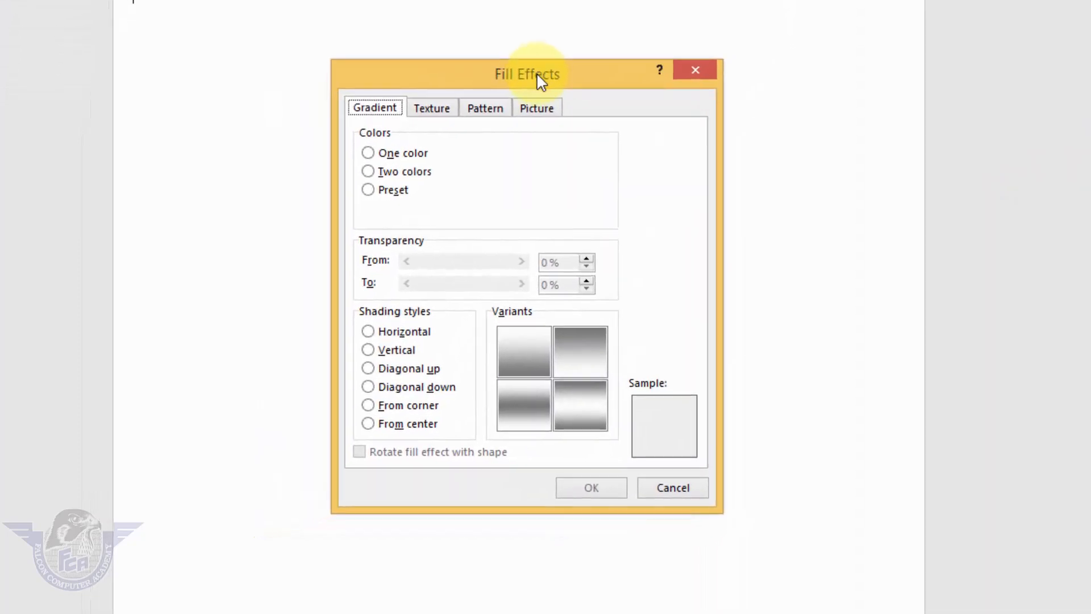
left_click_drag(392, 208, 256, 155)
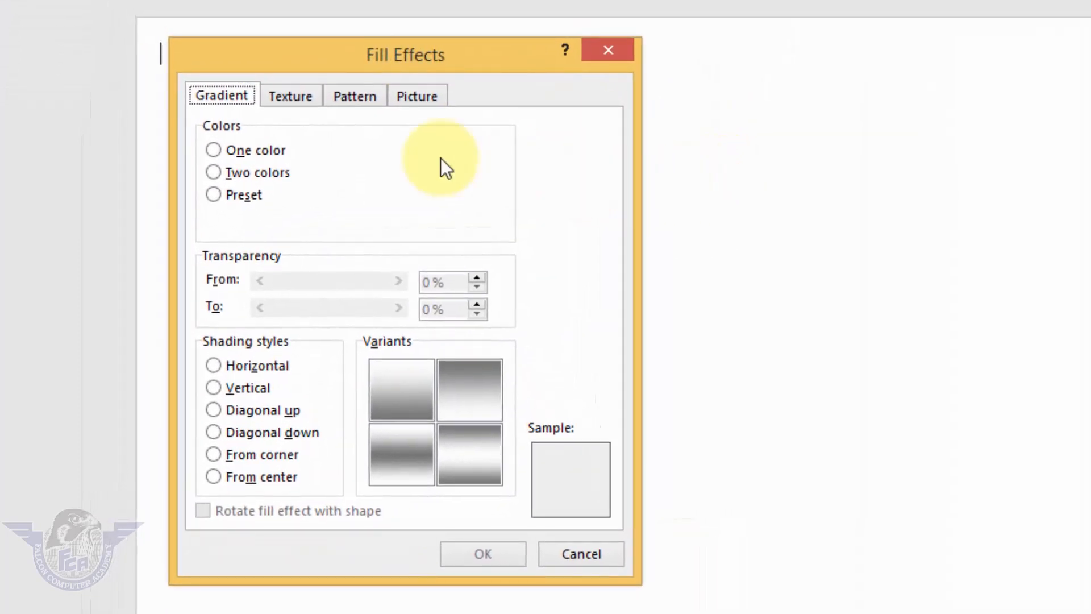
left_click(287, 99)
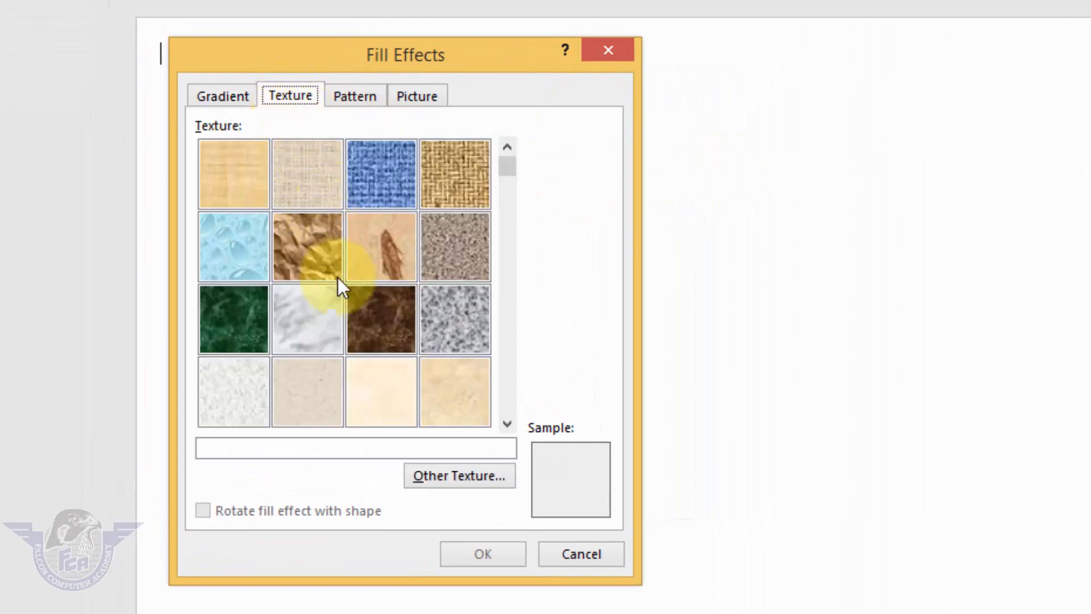
left_click(315, 395)
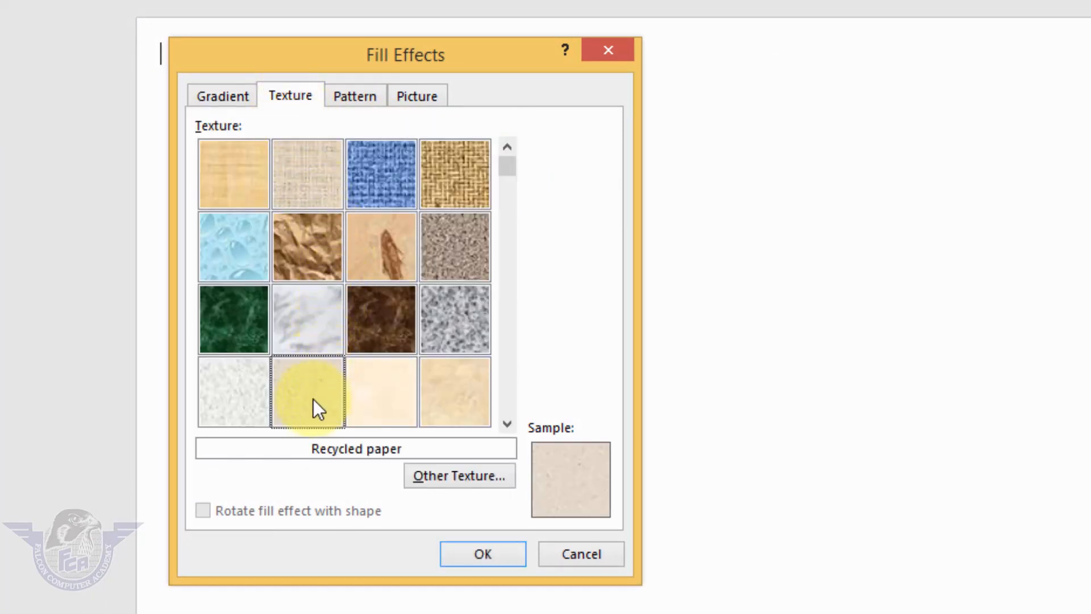
left_click(502, 558)
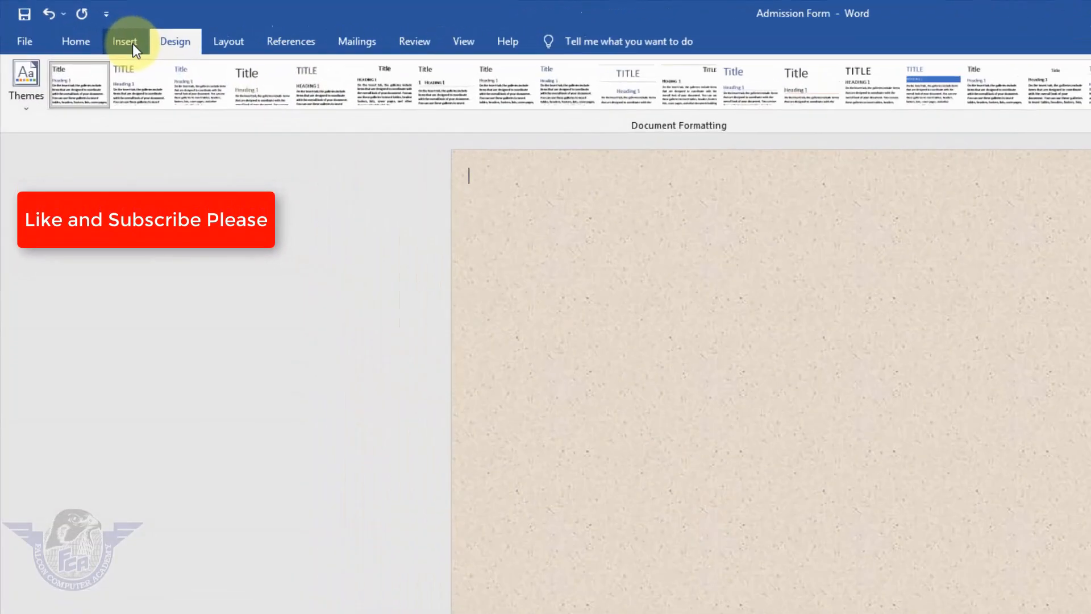
Draw a rectangle across the full page width, starting at the upper edge of the page
left_click(84, 27)
left_click(433, 208)
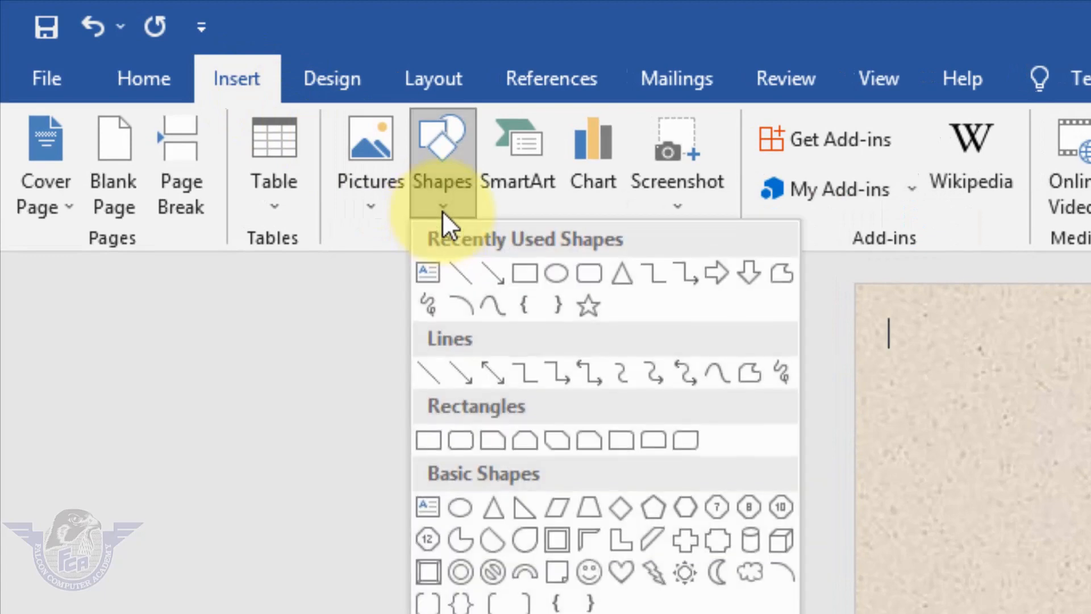
left_click(525, 273)
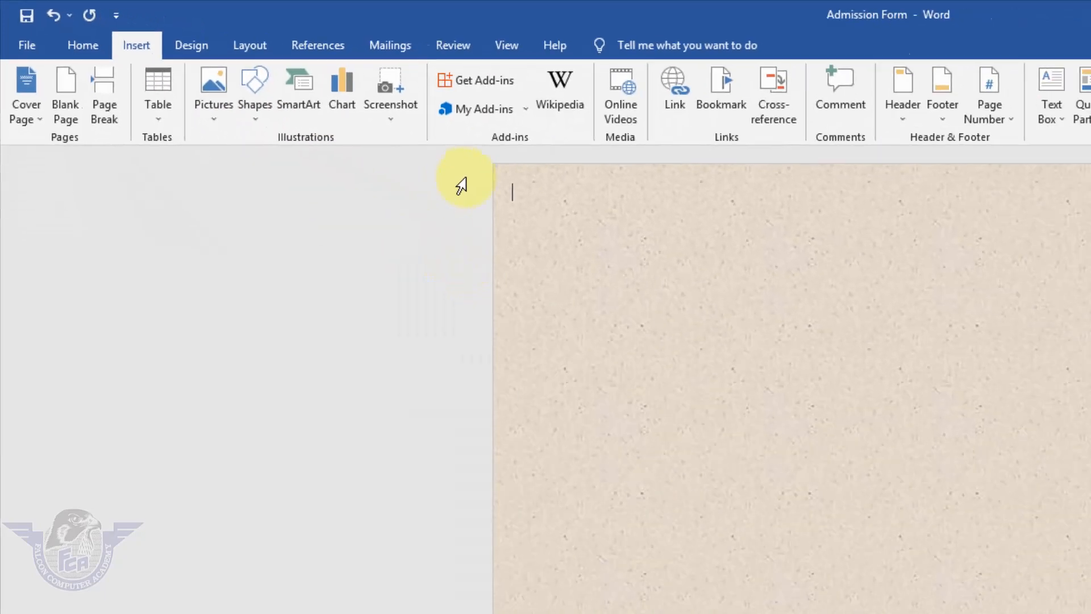
left_click_drag(495, 164, 1072, 372)
mouse_move(765, 394)
left_mouse_down()
mouse_move(948, 448)
mouse_move(974, 475)
mouse_move(974, 464)
left_mouse_up()
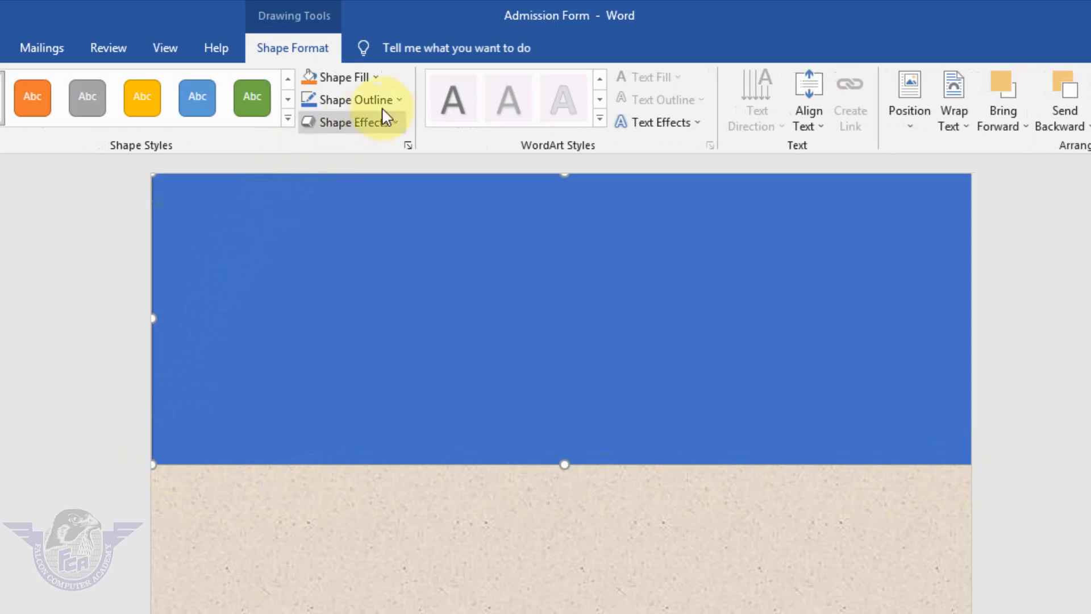
Remove the rectangle's outline, fill it white, and fine-tune its lower-left corner to the page edge
left_click(398, 101)
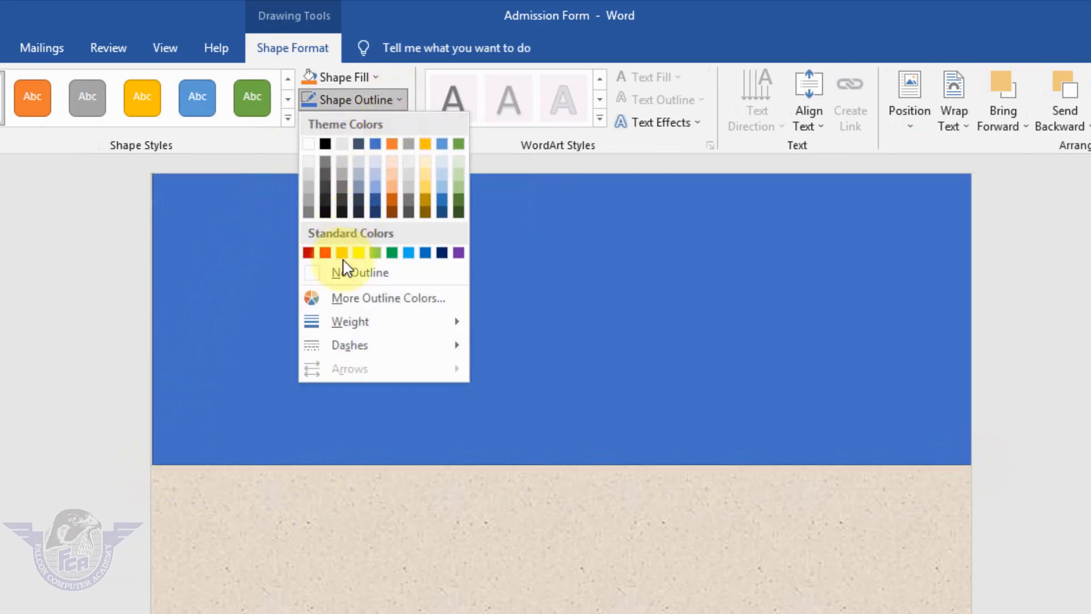
left_click(348, 275)
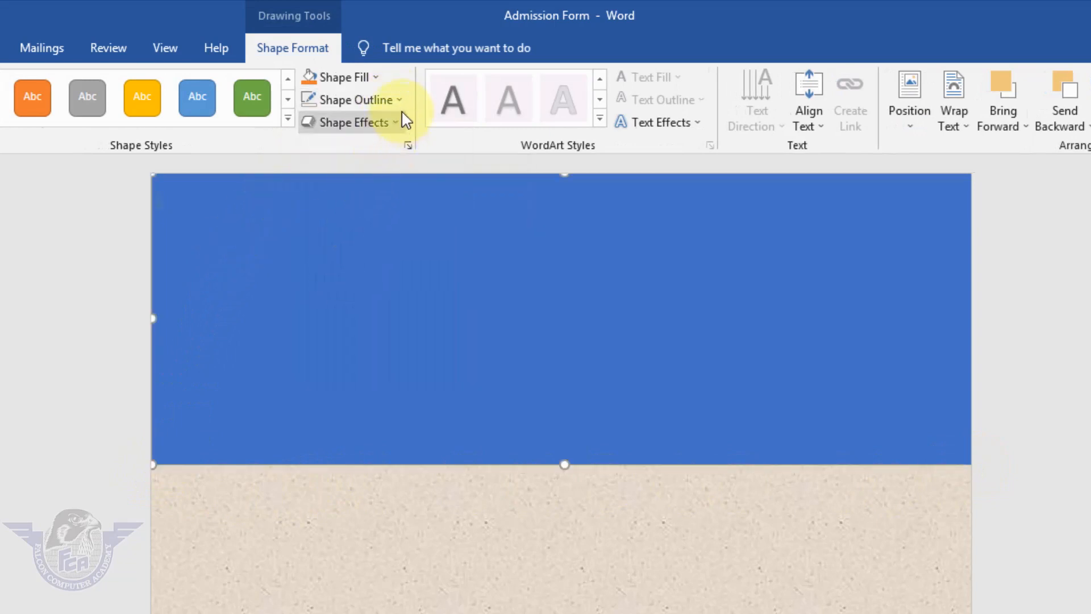
left_click(374, 80)
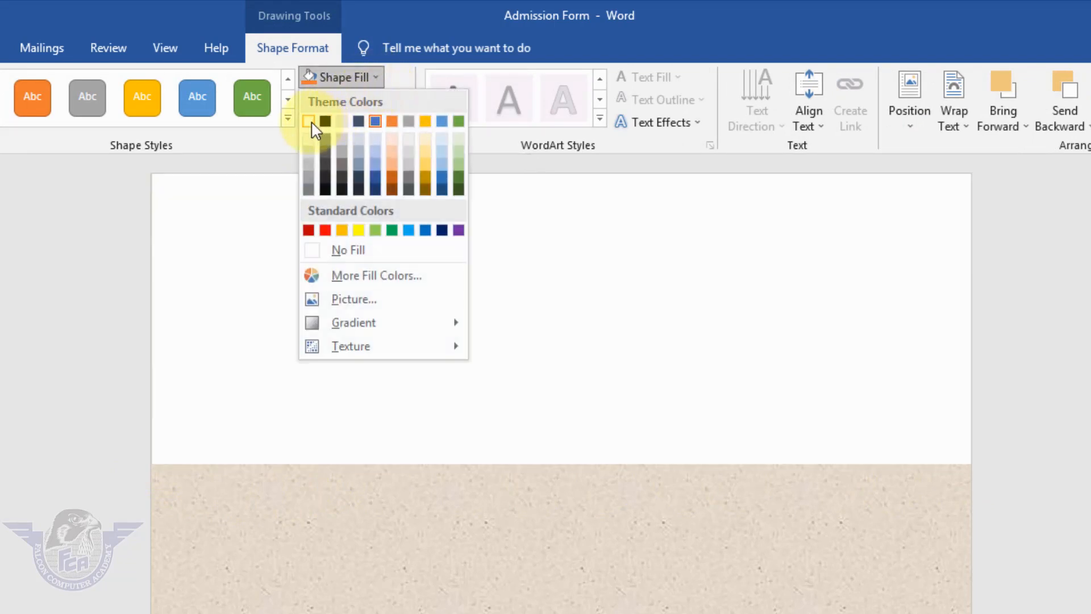
left_click(308, 122)
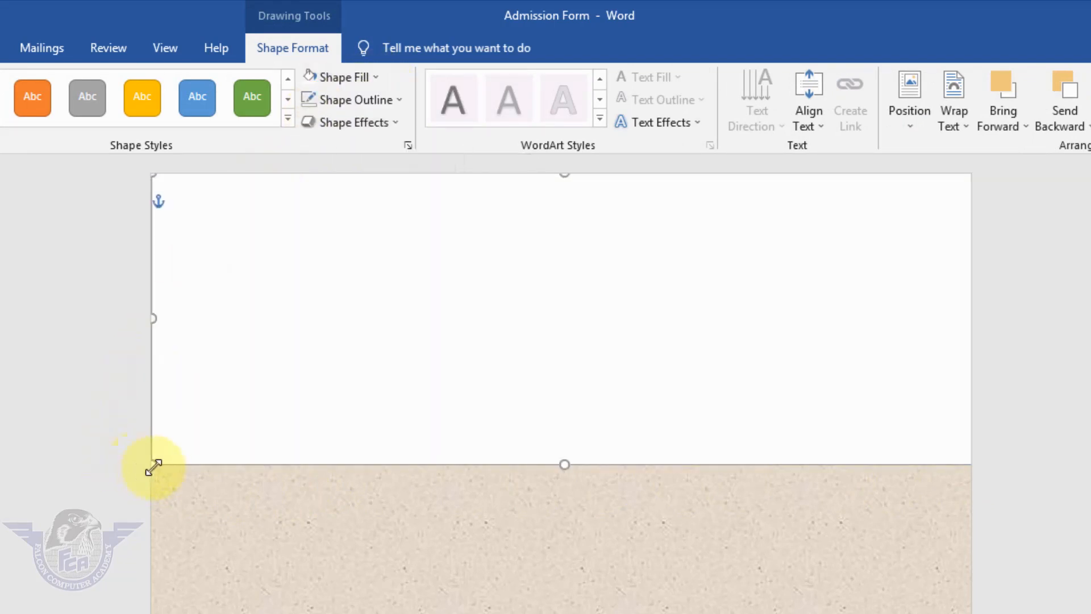
left_click_drag(144, 474, 138, 477)
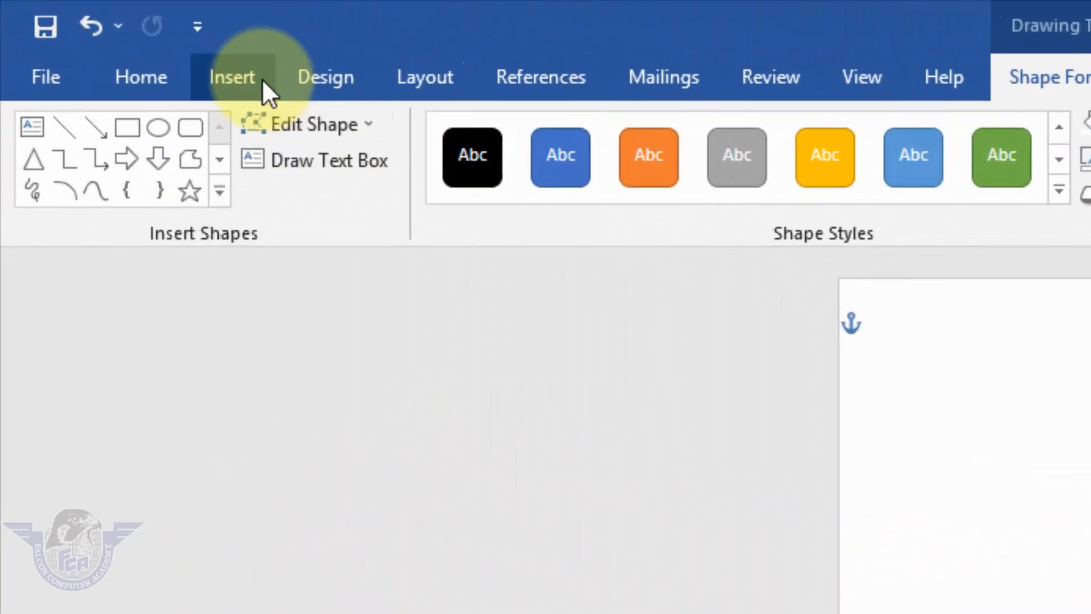
Draw a second, shorter rectangle over the upper part of the white one and stretch its edges to the page's upper and side edges
left_click(125, 44)
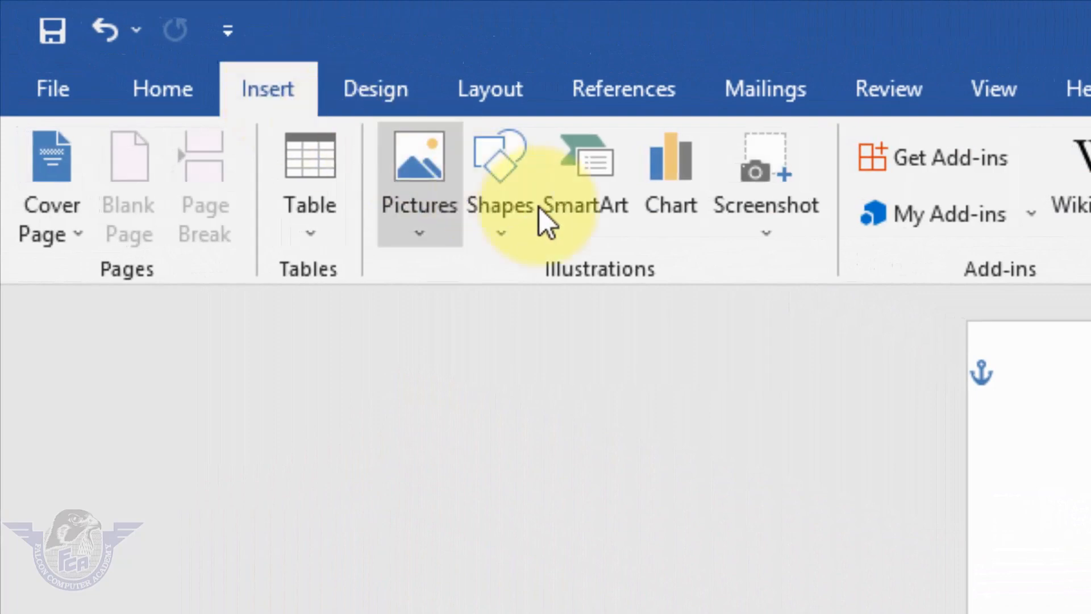
left_click(522, 248)
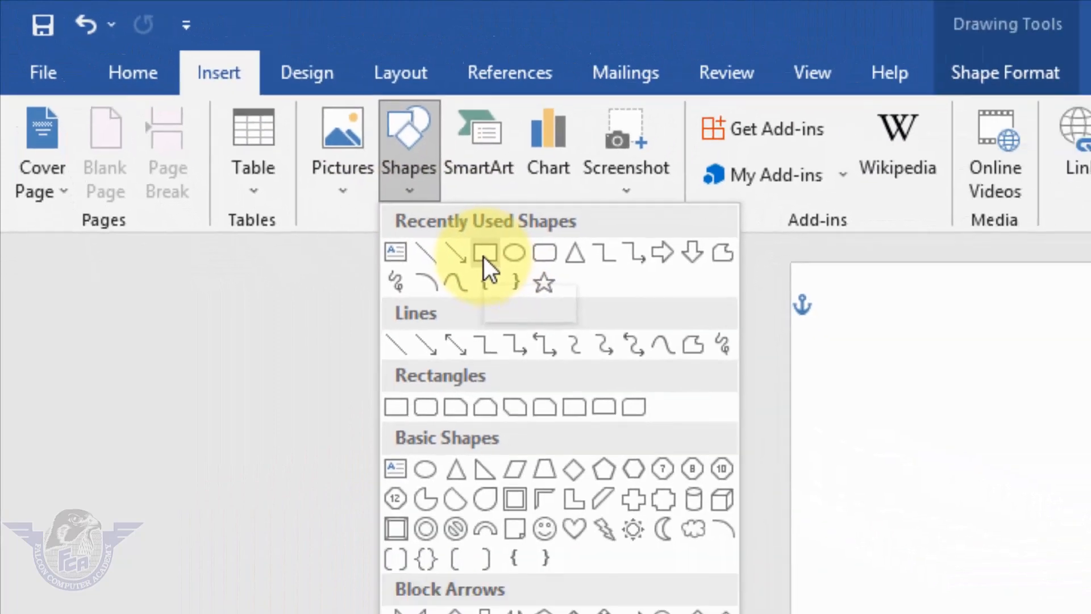
left_click(599, 315)
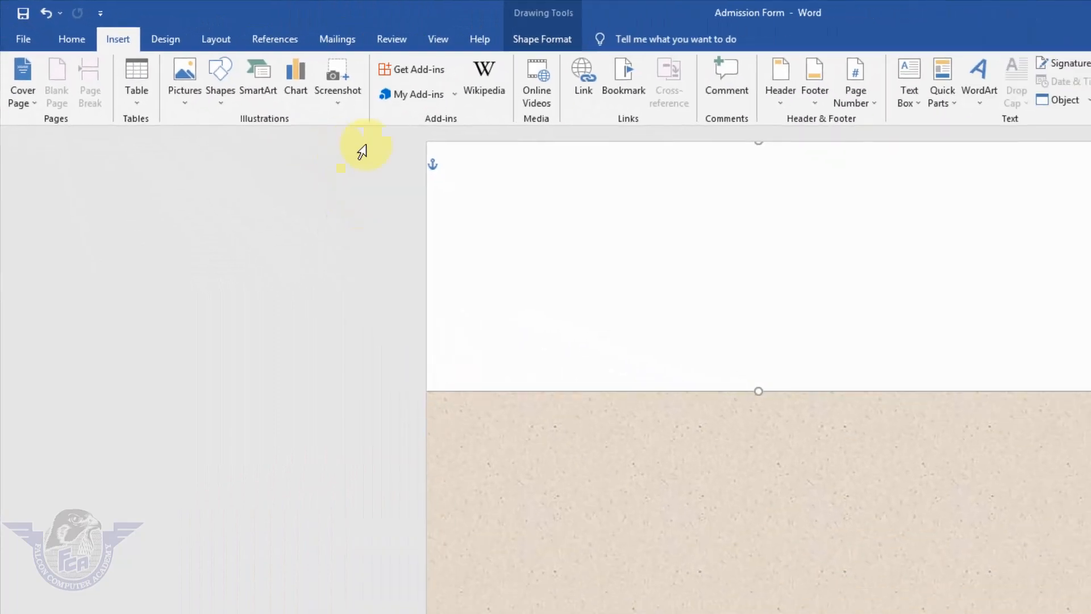
left_click_drag(425, 144, 1078, 294)
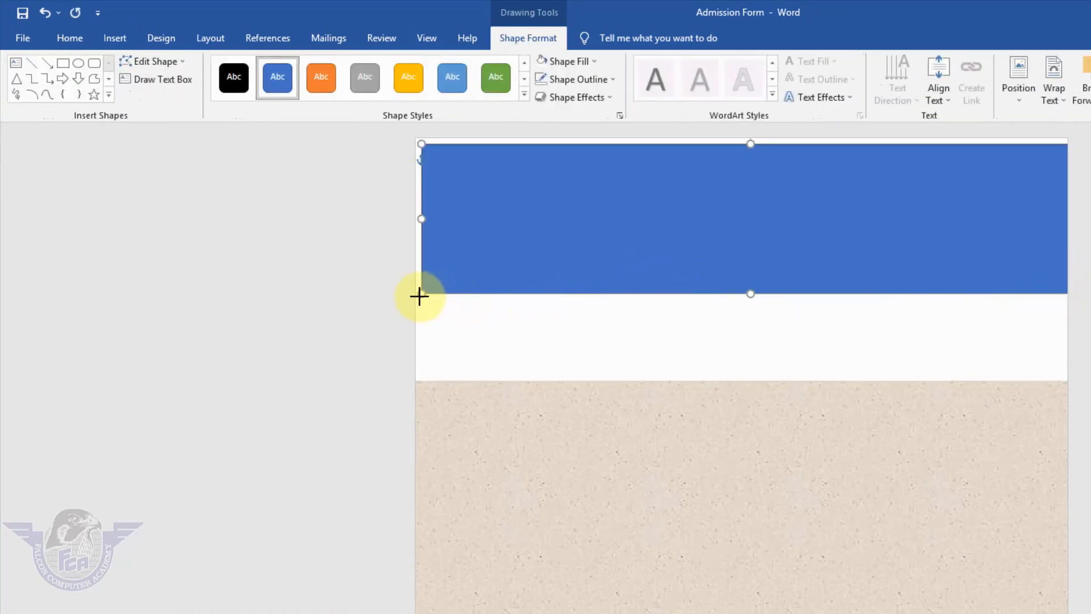
left_click_drag(420, 296, 411, 307)
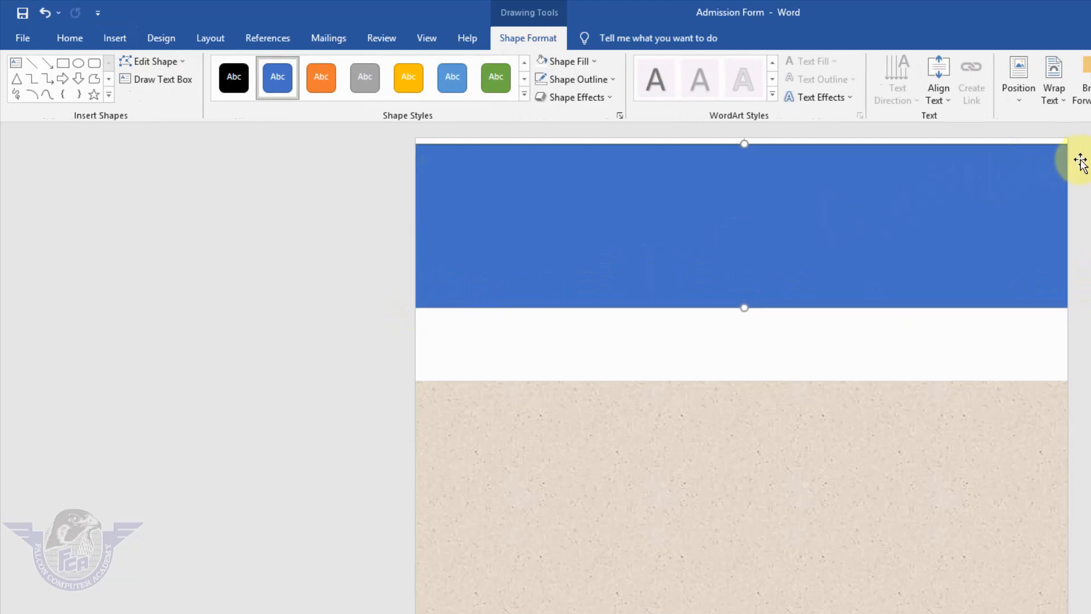
left_click_drag(744, 143, 745, 133)
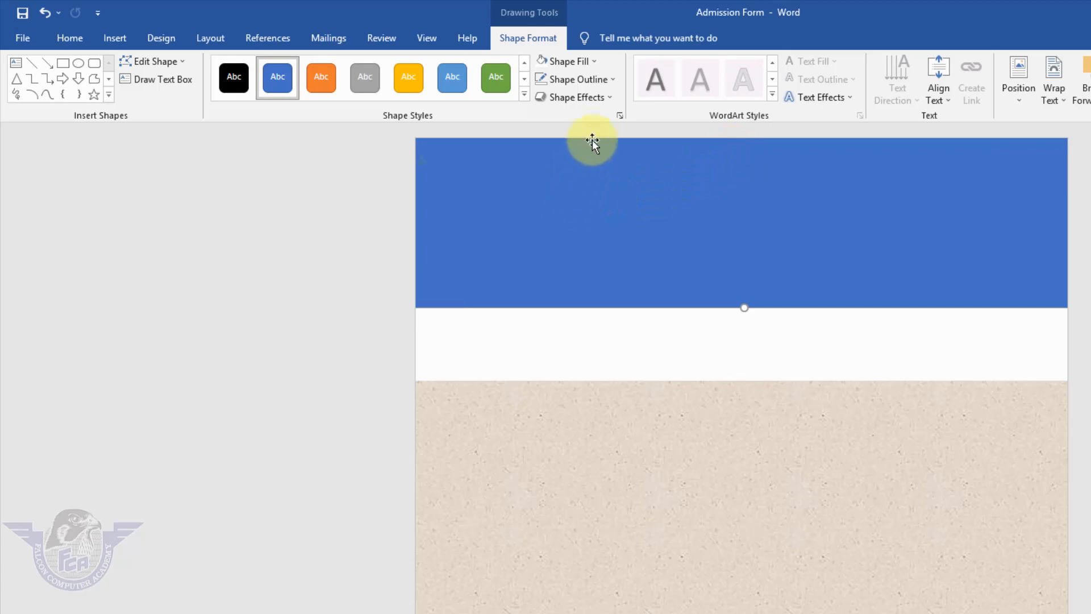
Apply the Colored Fill - Orange, Accent 2 style to the new rectangle and deselect it
left_click(524, 94)
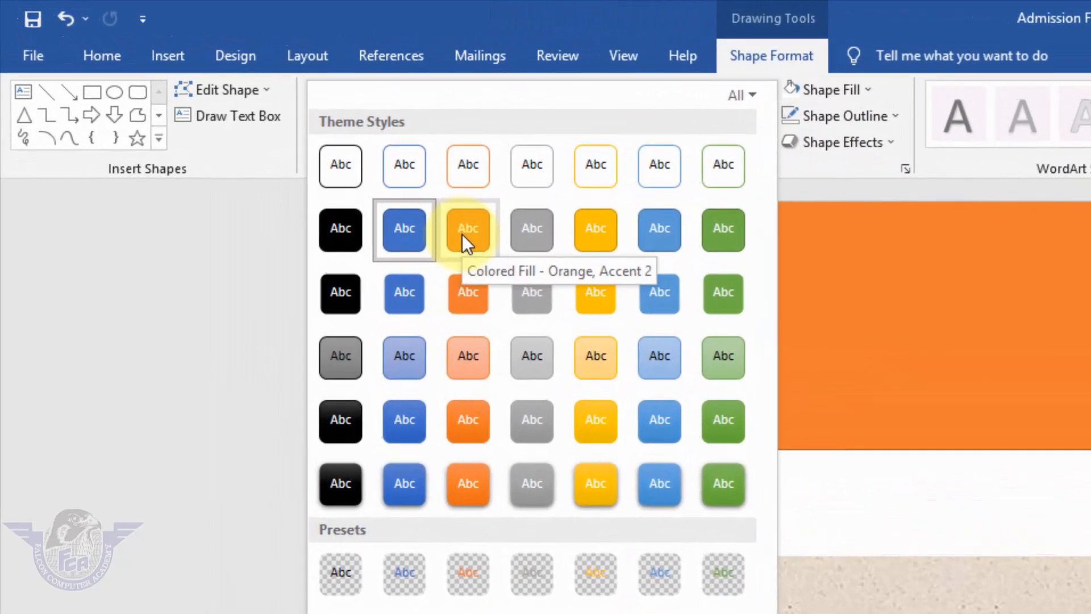
left_click(321, 157)
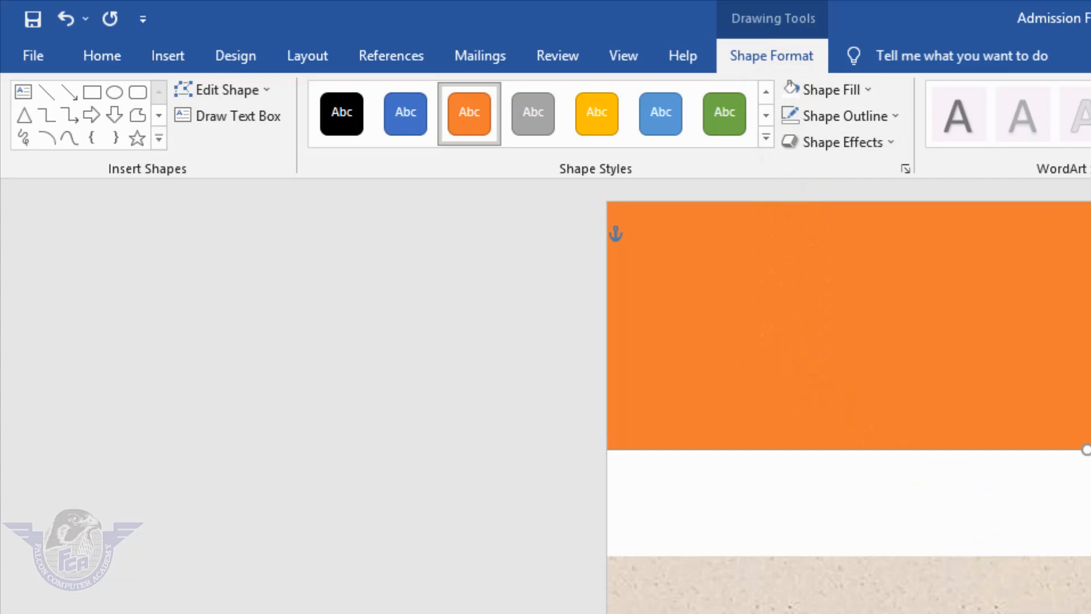
left_click(990, 541)
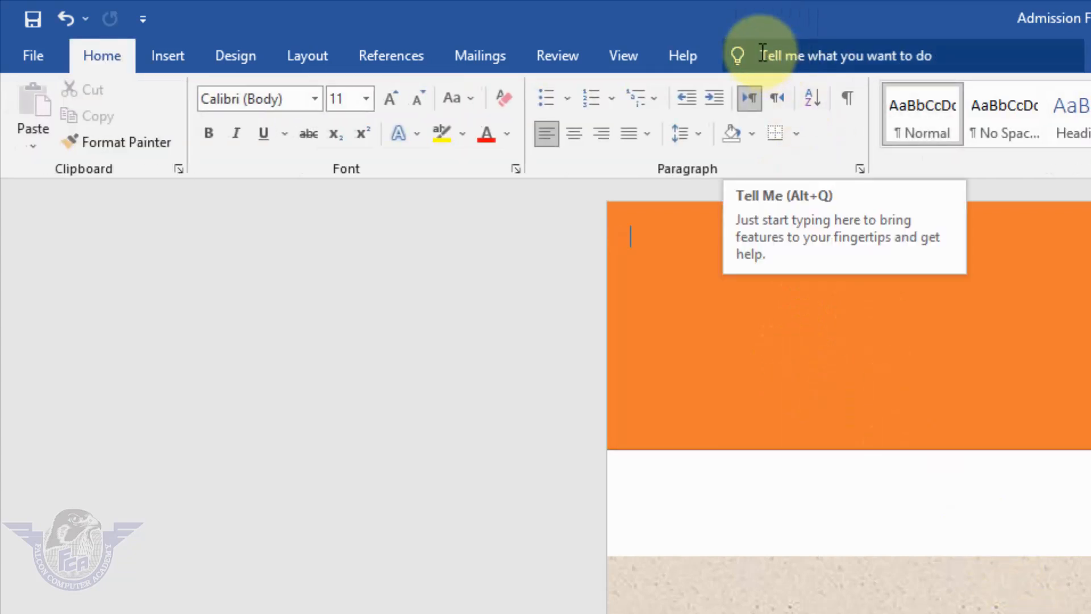
Edit the orange rectangle's points: add one on its lower edge and move it up to the page's right edge, giving a diagonal lower edge
left_click(728, 280)
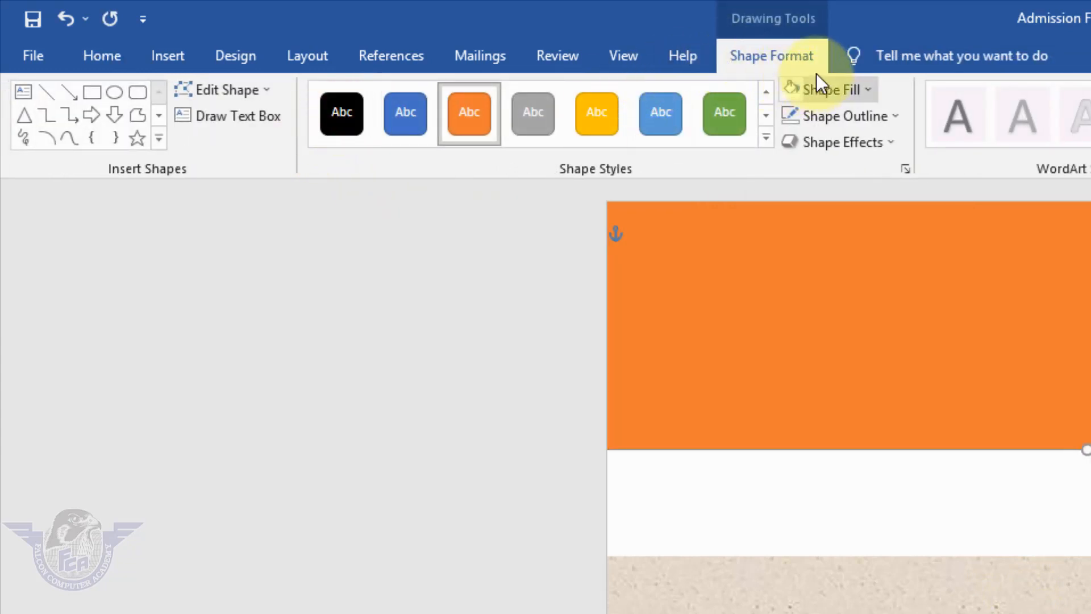
left_click(267, 90)
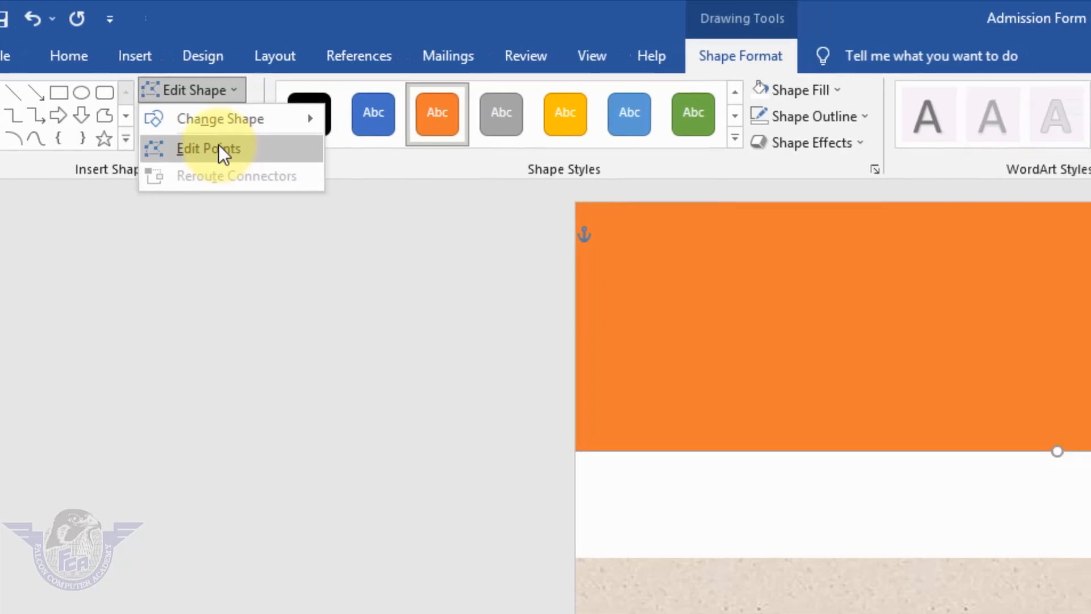
left_click(252, 149)
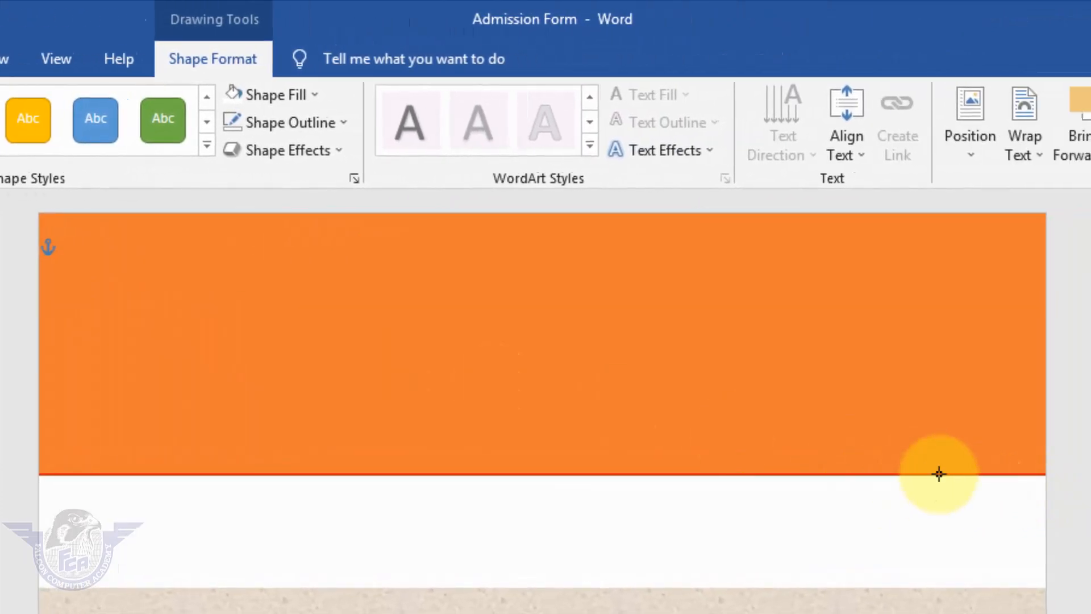
right_click(843, 474)
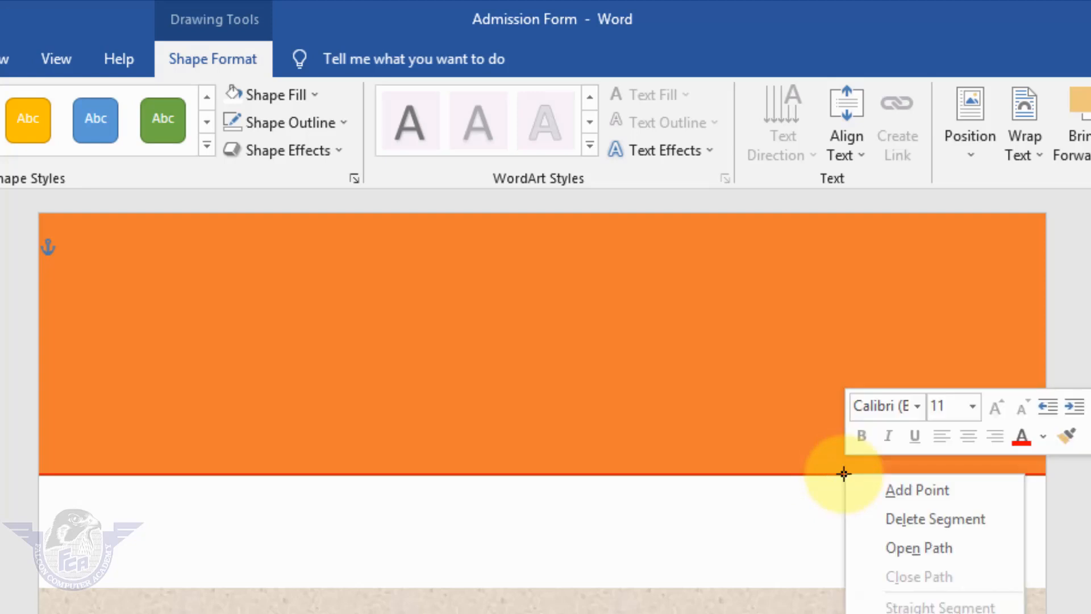
left_click(917, 490)
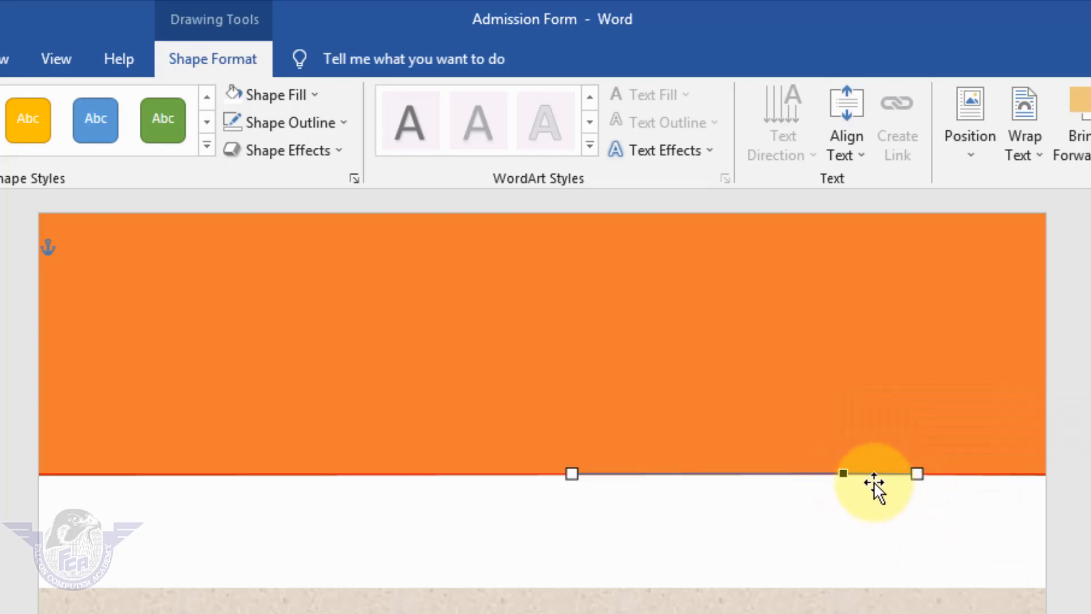
left_click_drag(843, 473, 1044, 302)
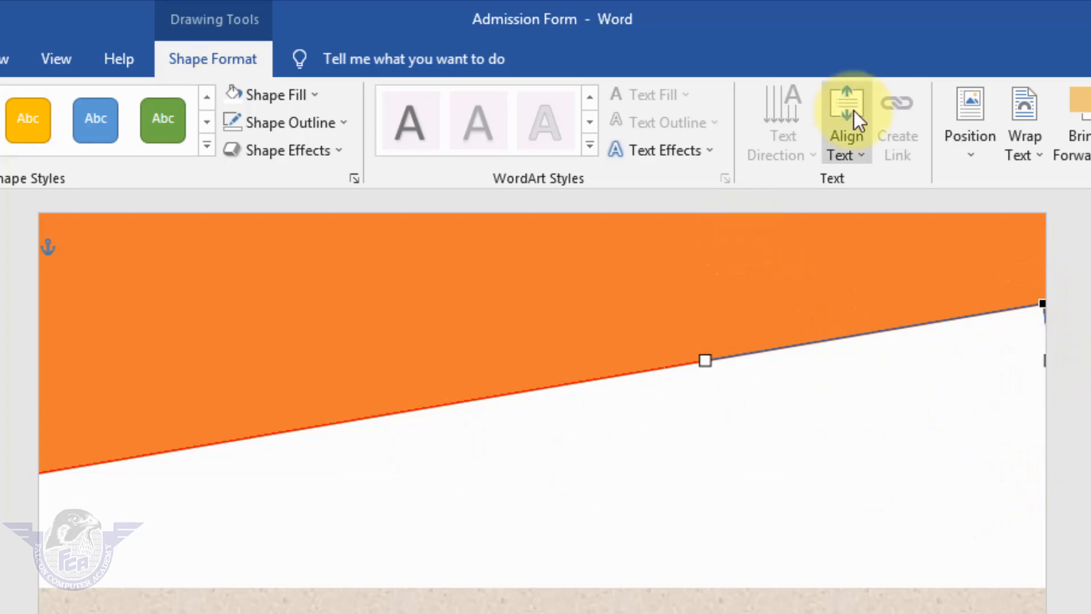
left_click(553, 327)
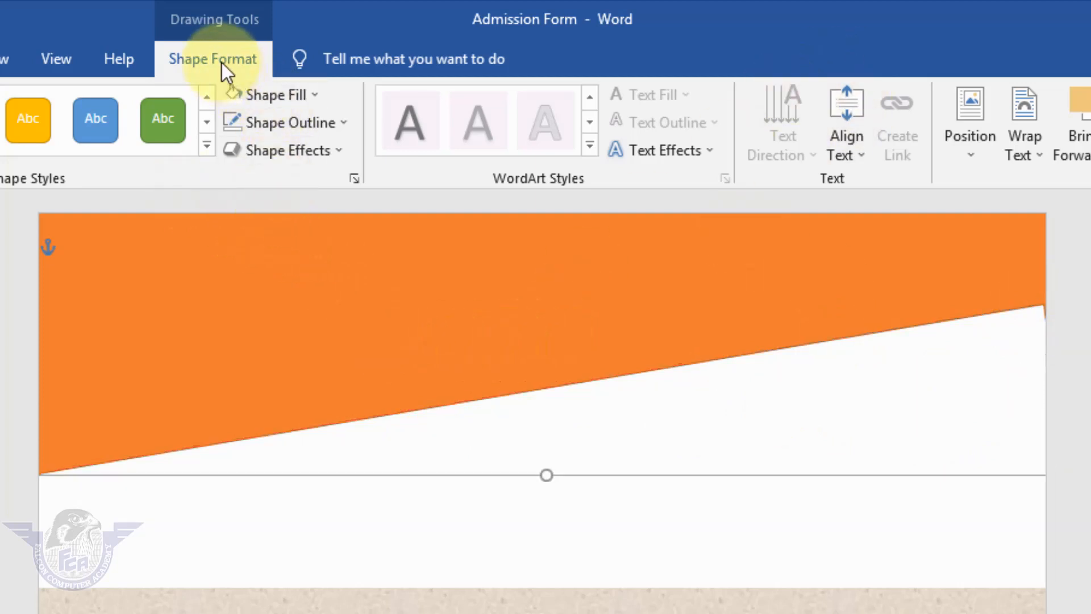
Apply the first bevel effect to the orange shape and to the white rectangle behind it
left_click(329, 162)
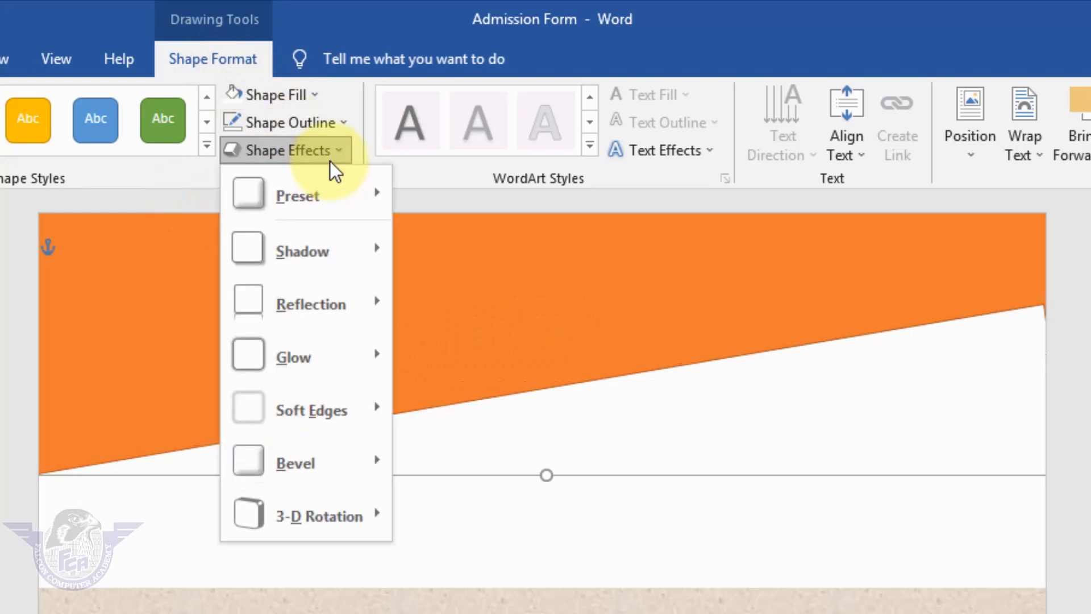
mouse_move(349, 483)
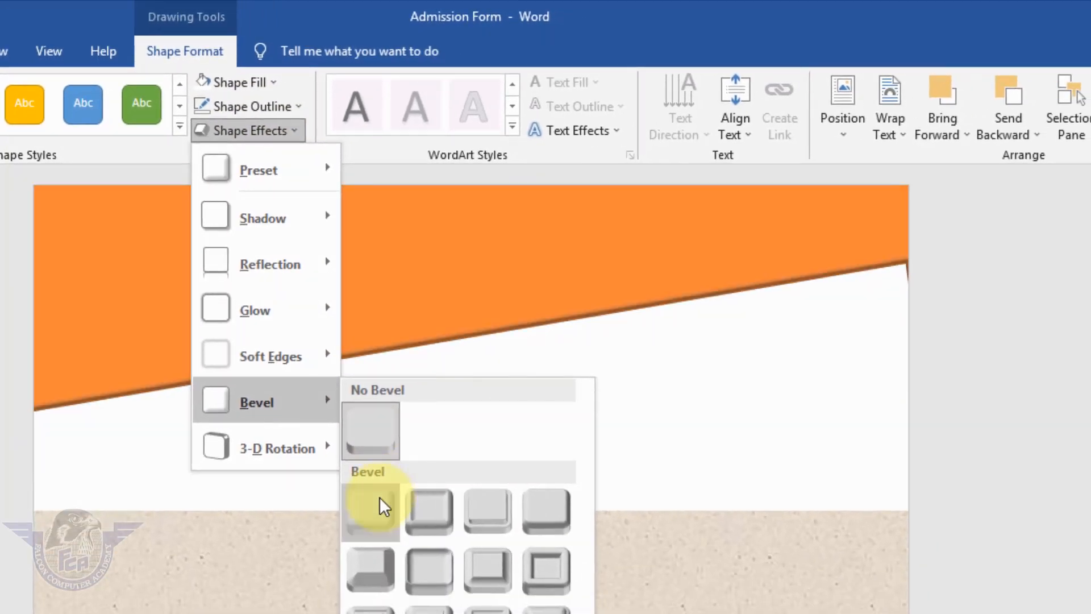
left_click(379, 500)
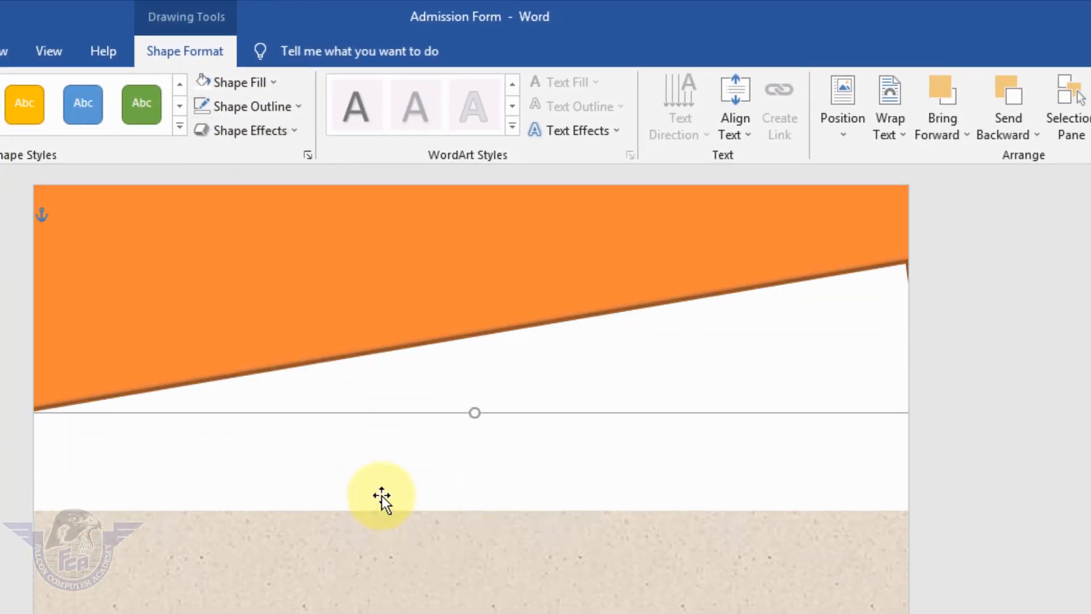
left_click(424, 438)
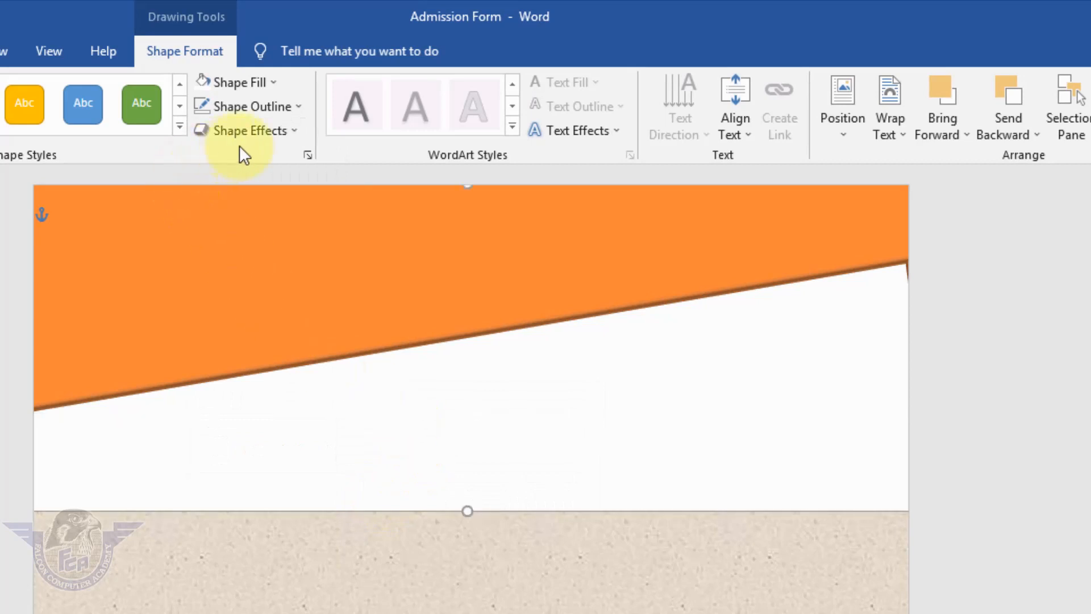
left_click(259, 138)
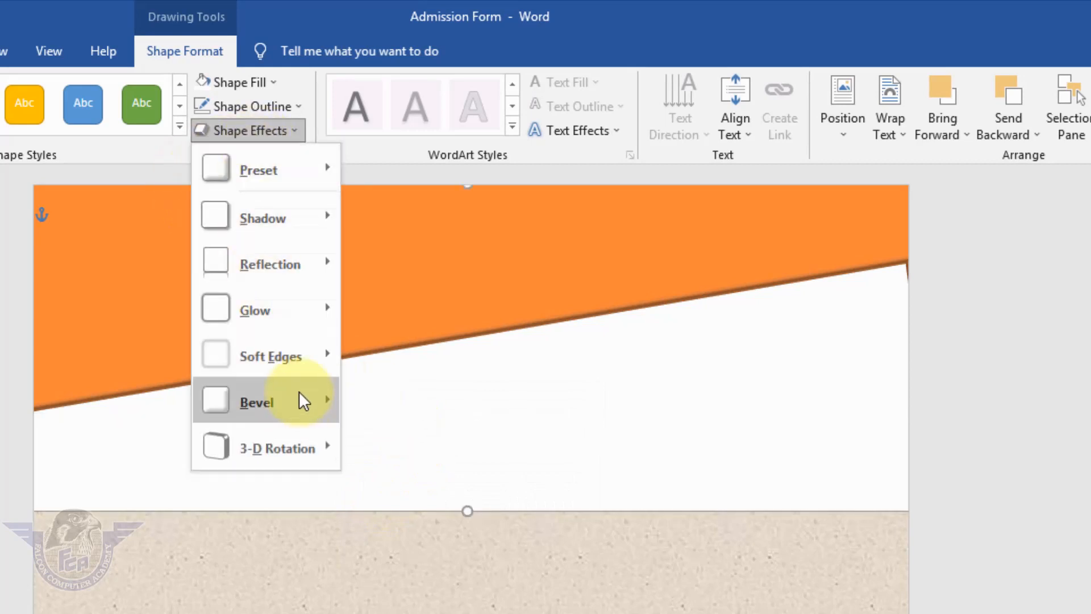
mouse_move(303, 402)
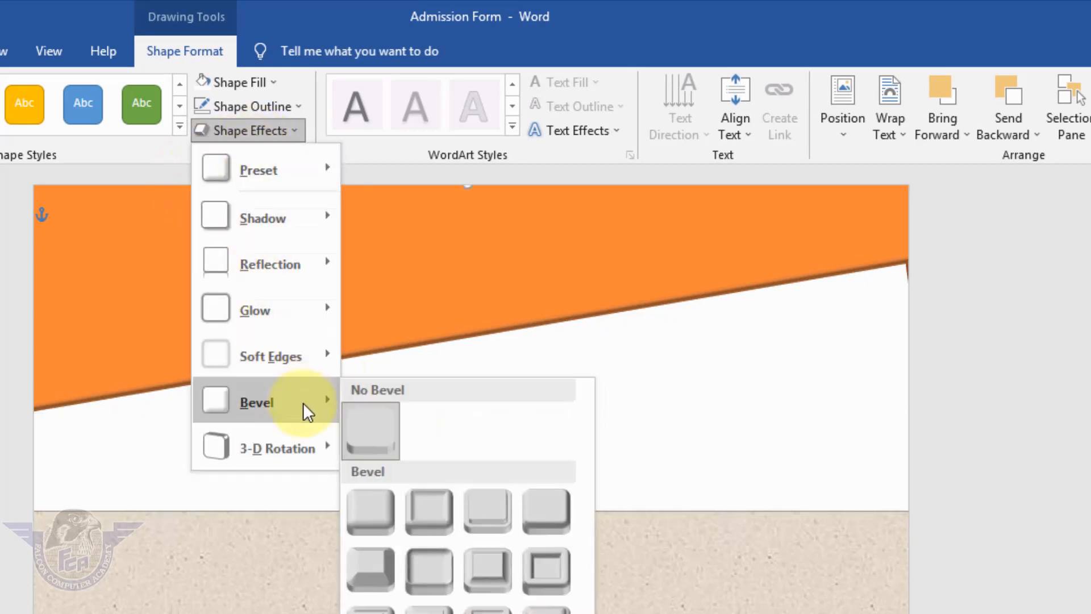
left_click(386, 506)
left_click(753, 605)
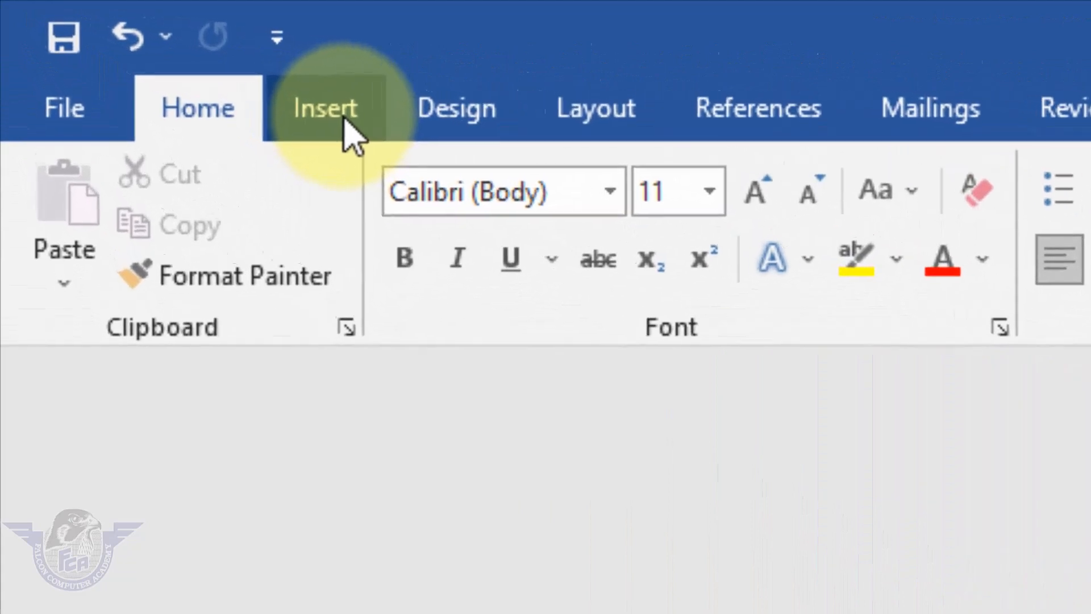
Insert WordArt in the white-fill, blue-outline style on the orange shape and enter the text "Admission Form"
left_click(104, 35)
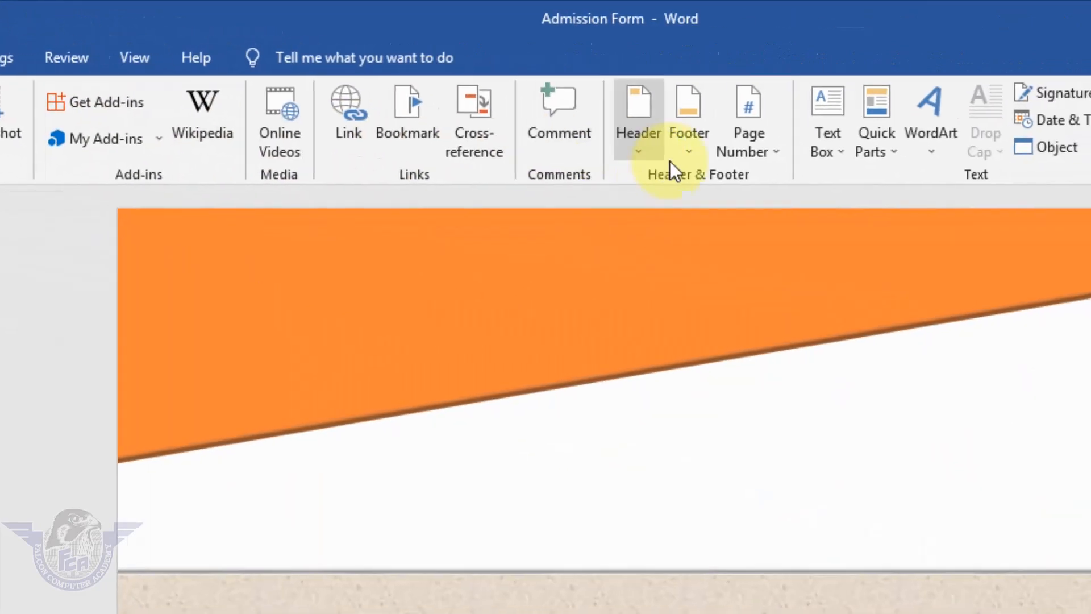
left_click(932, 155)
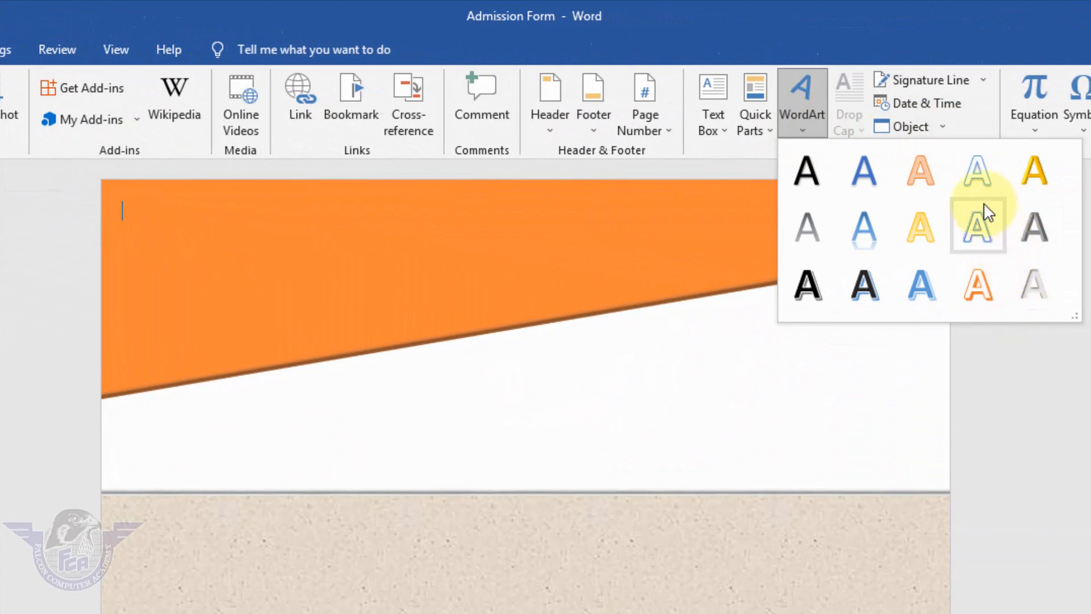
left_click(975, 164)
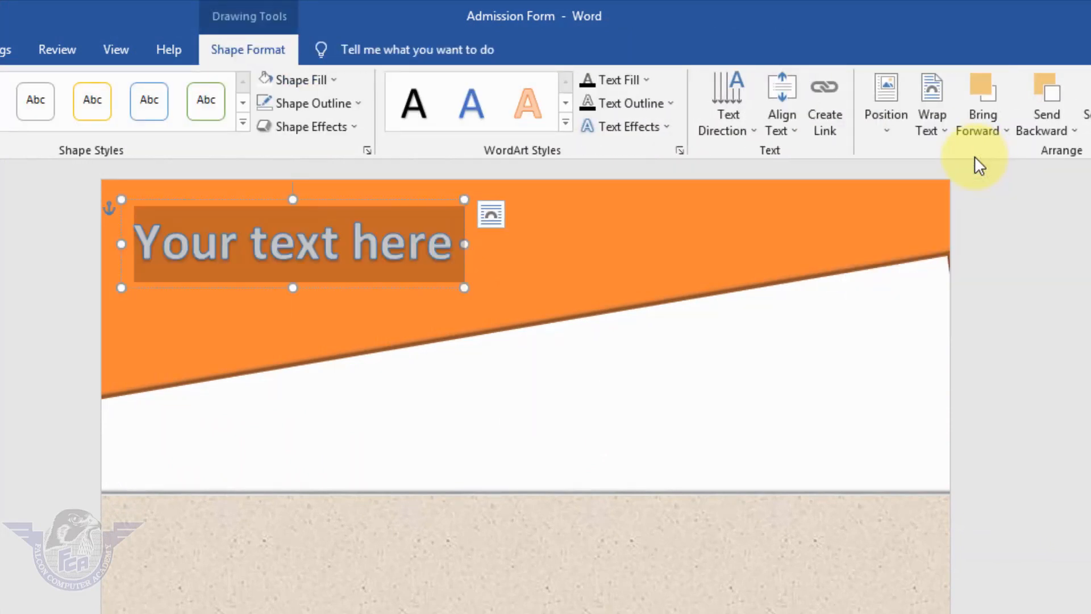
type("Admis")
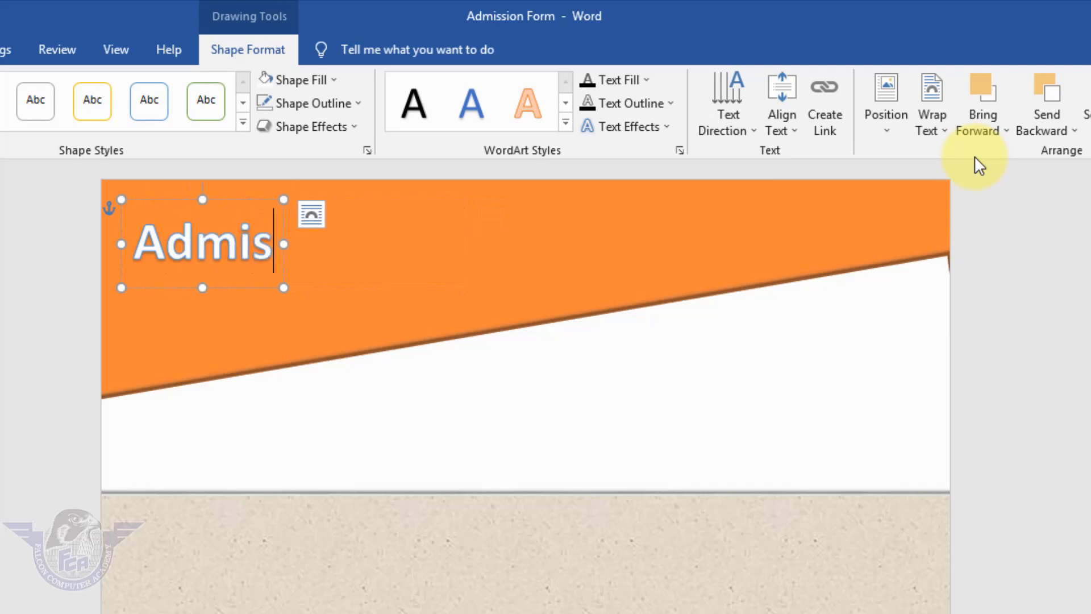
type("sion FOr")
key("BackSpace")
key("BackSpace")
key("BackSpace")
key("BackSpace")
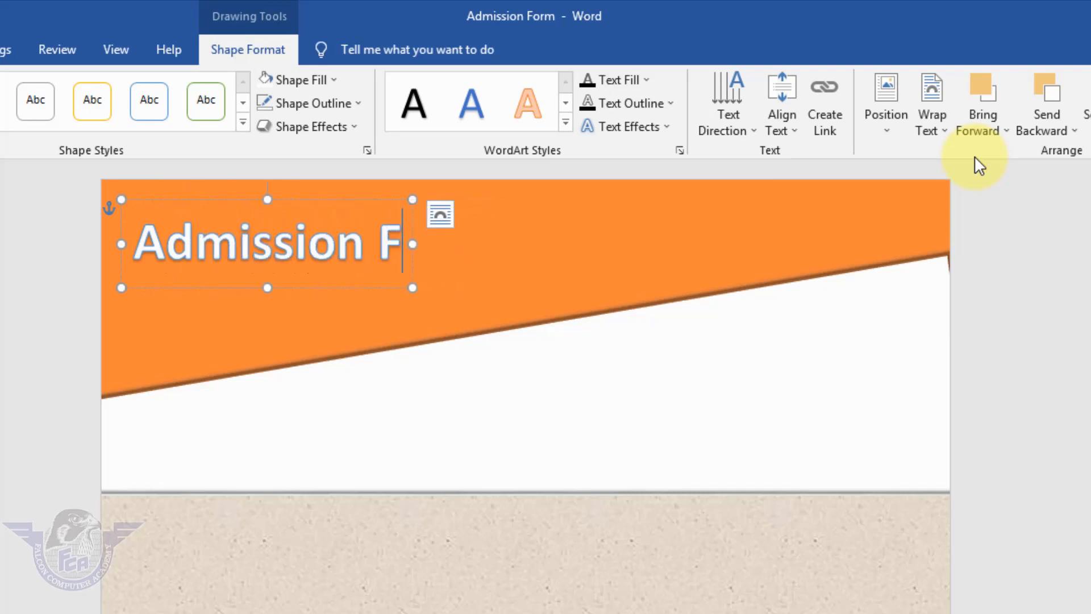
type("Form")
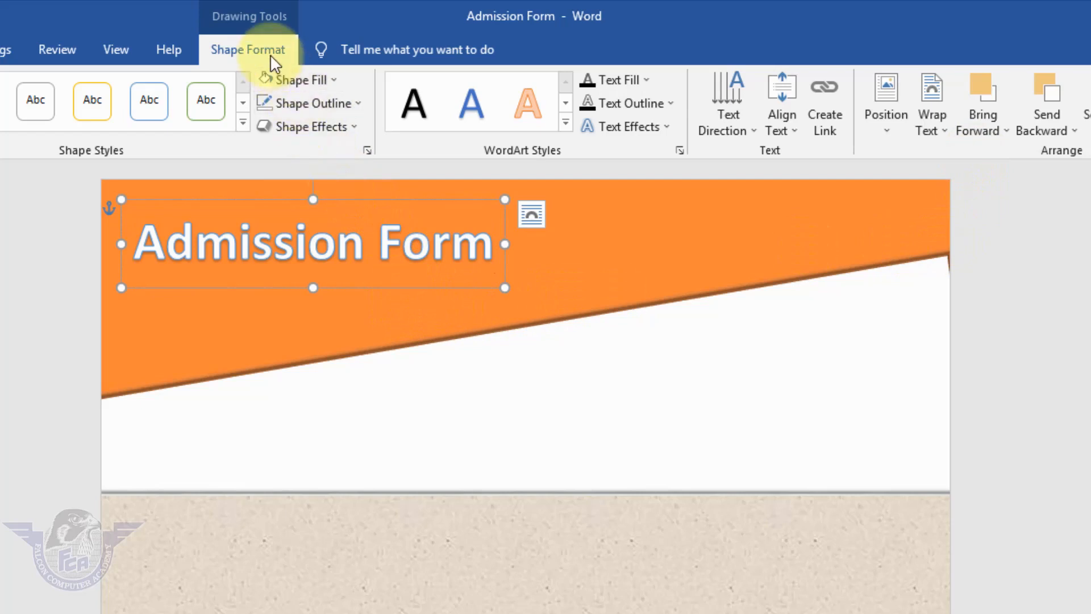
Apply a warp text transform with an upward-arched lower edge to the "Admission Form" WordArt and move it slightly down
left_click(627, 134)
mouse_move(652, 386)
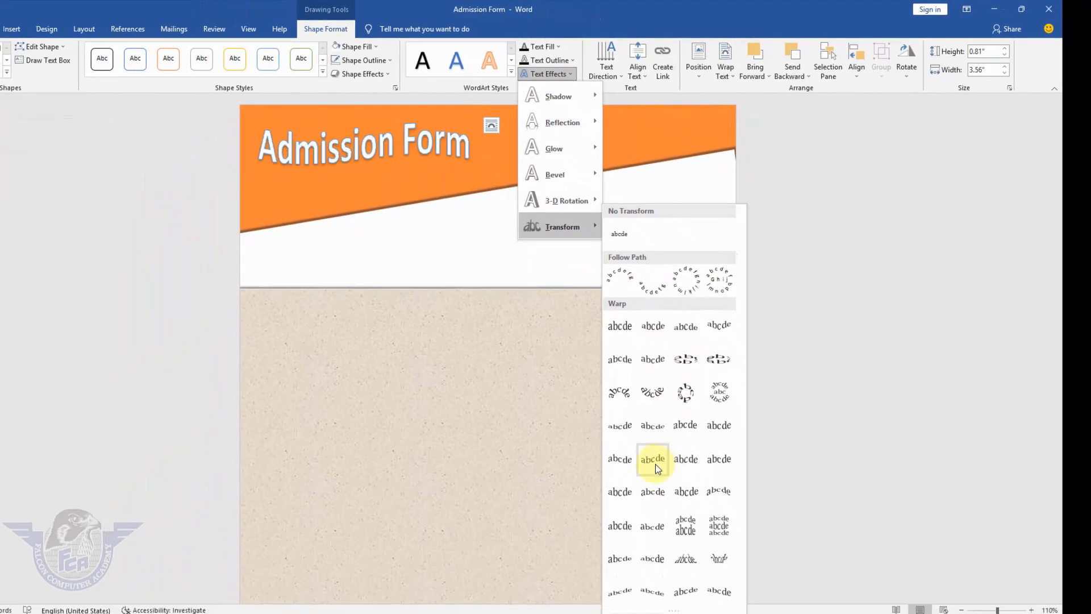
left_click(650, 499)
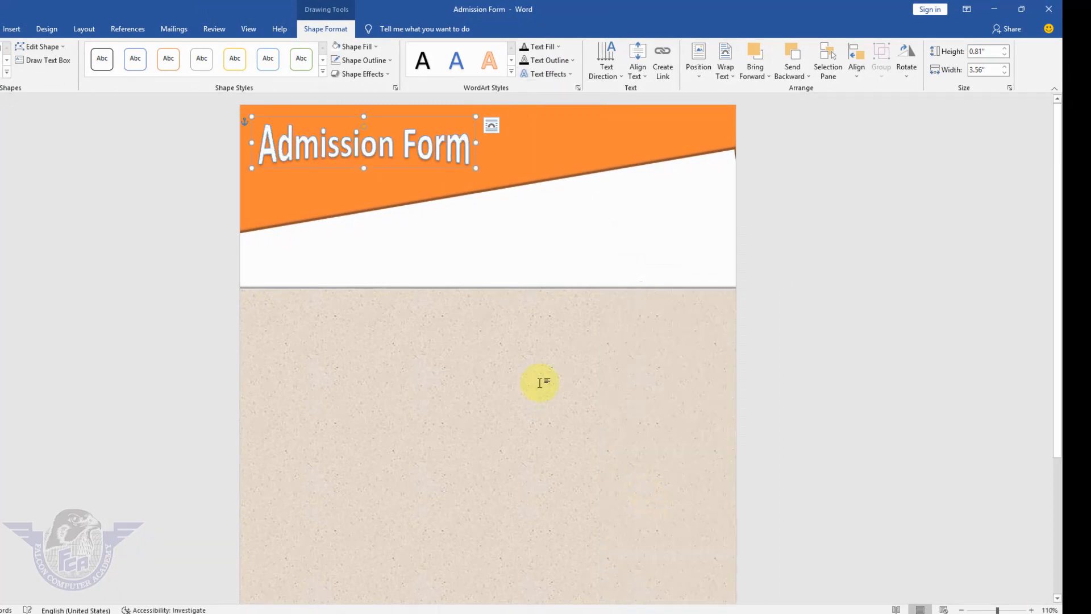
left_click(396, 169)
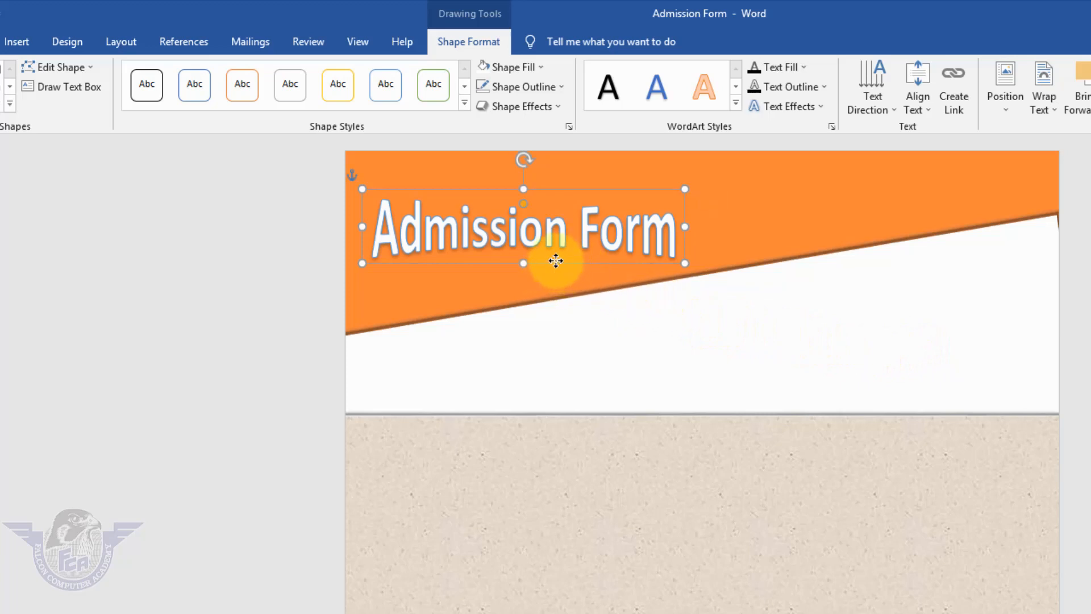
Duplicate the "Admission Form" WordArt, change the copy's text to "Falcon" and place it near the white area's right edge
left_click_drag(555, 261, 892, 359)
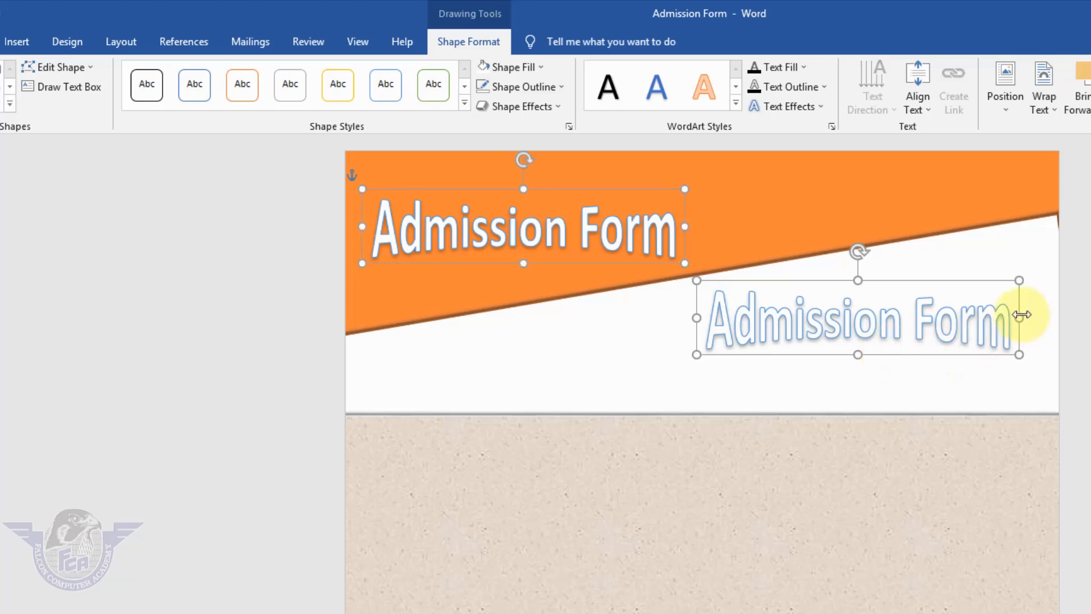
left_click(904, 317)
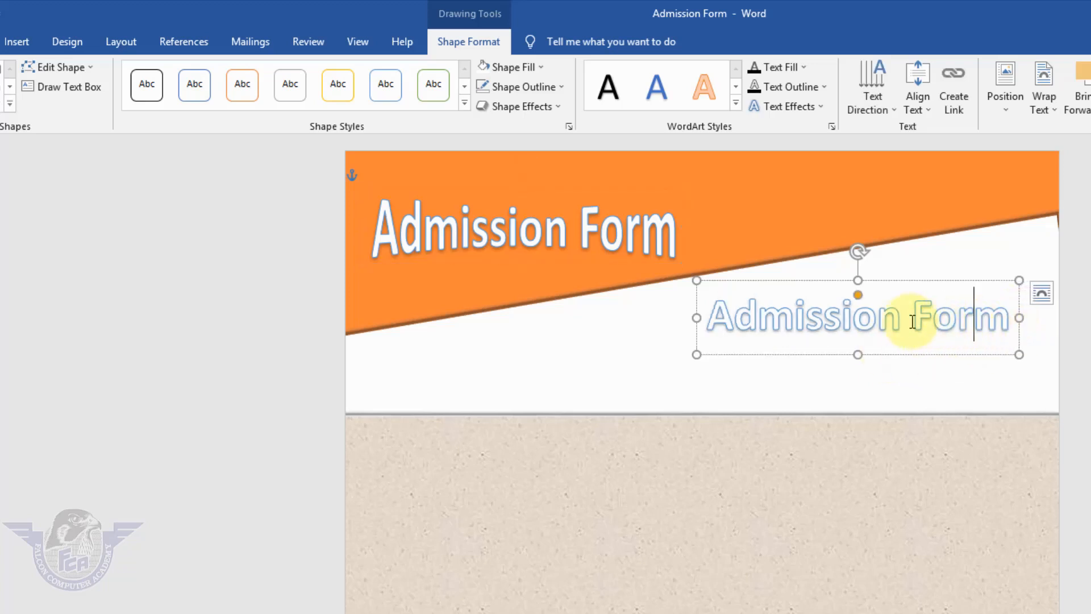
left_click(909, 318)
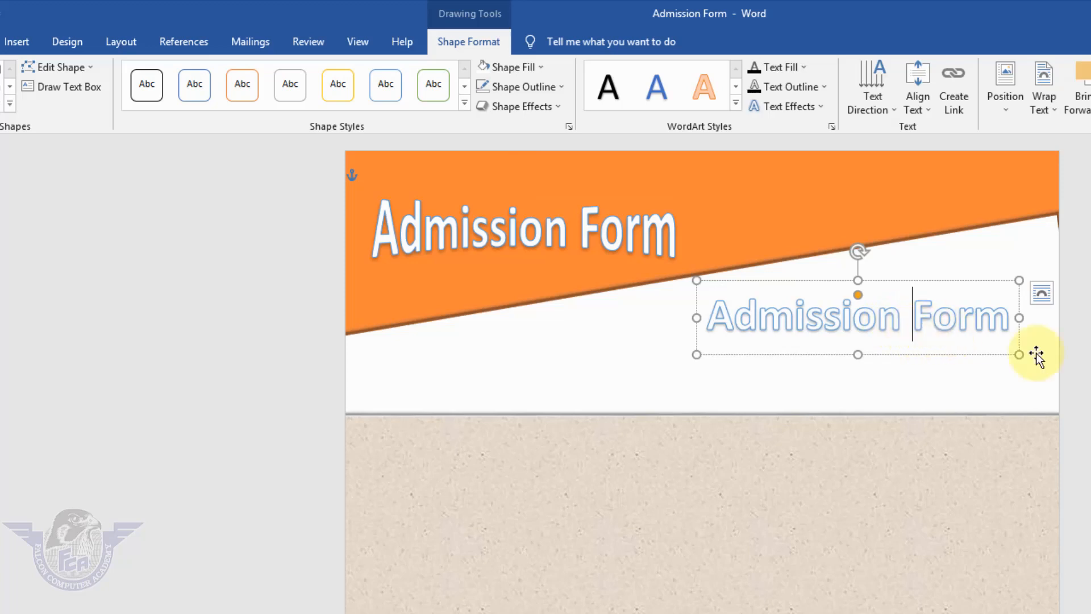
key("ctrl+a")
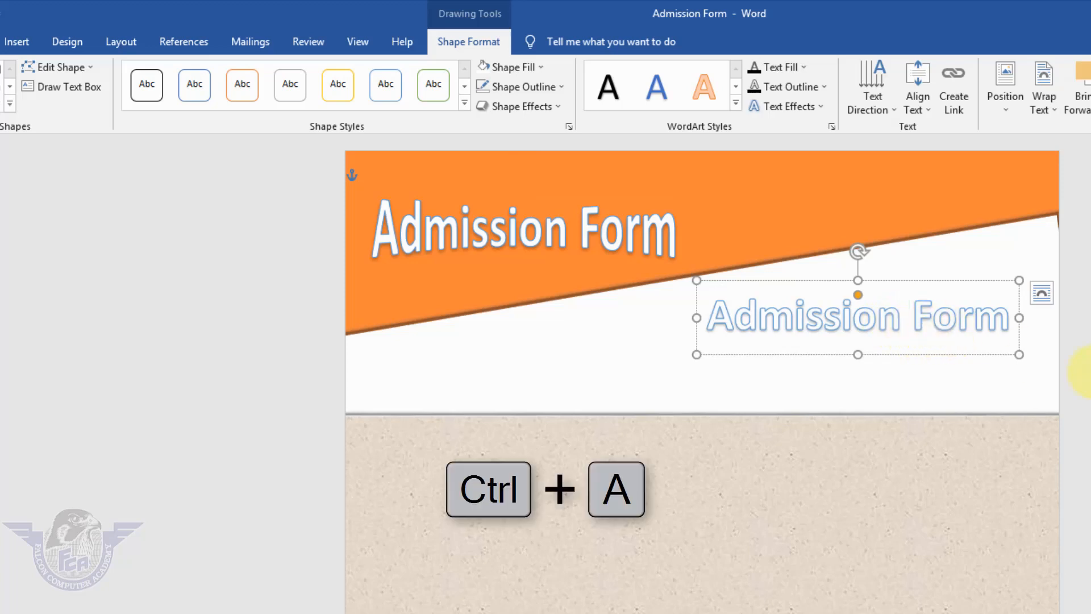
key("ctrl+a")
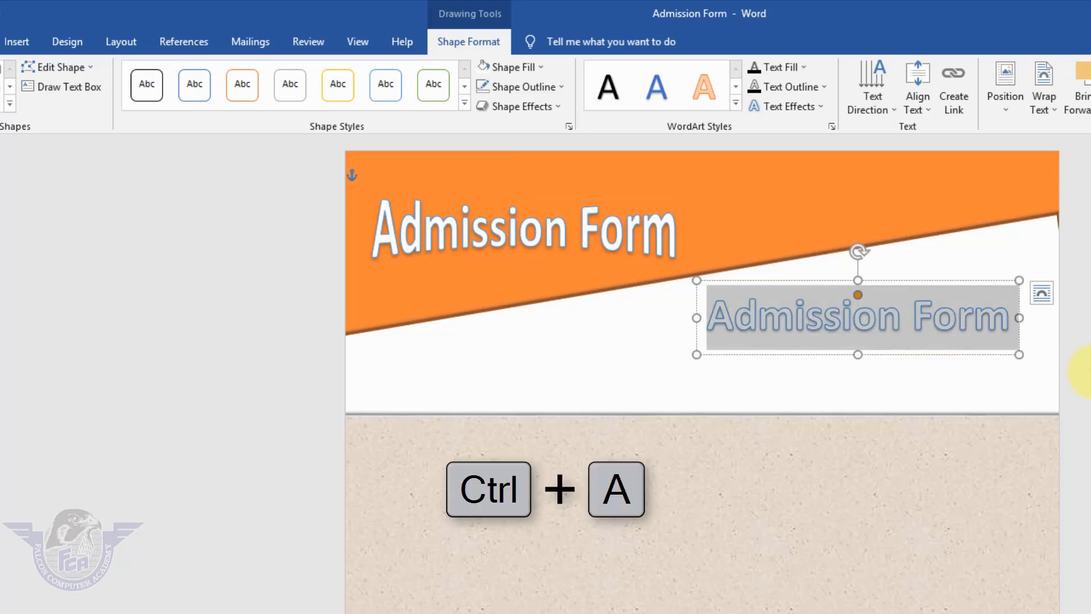
type("Falcon")
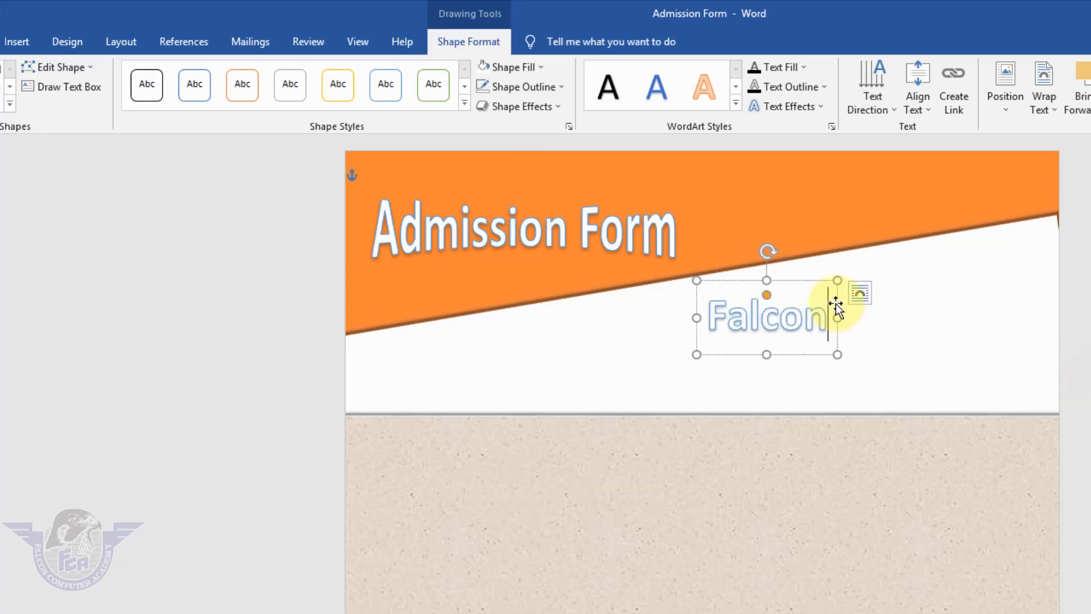
left_click_drag(837, 278, 1000, 256)
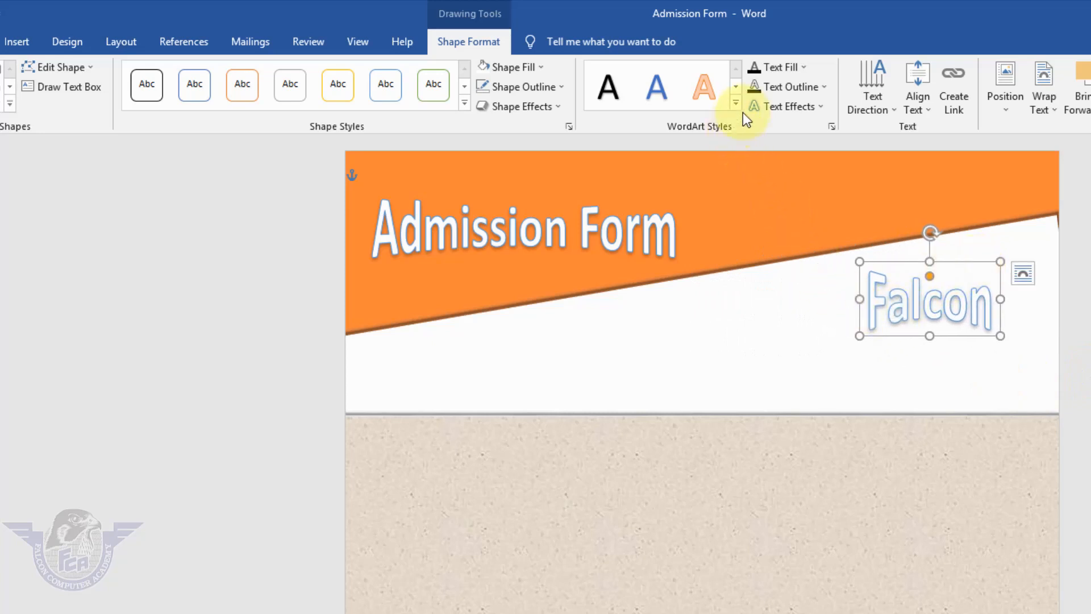
Fill the "Falcon" WordArt text with black and remove its text outline
left_click(754, 68)
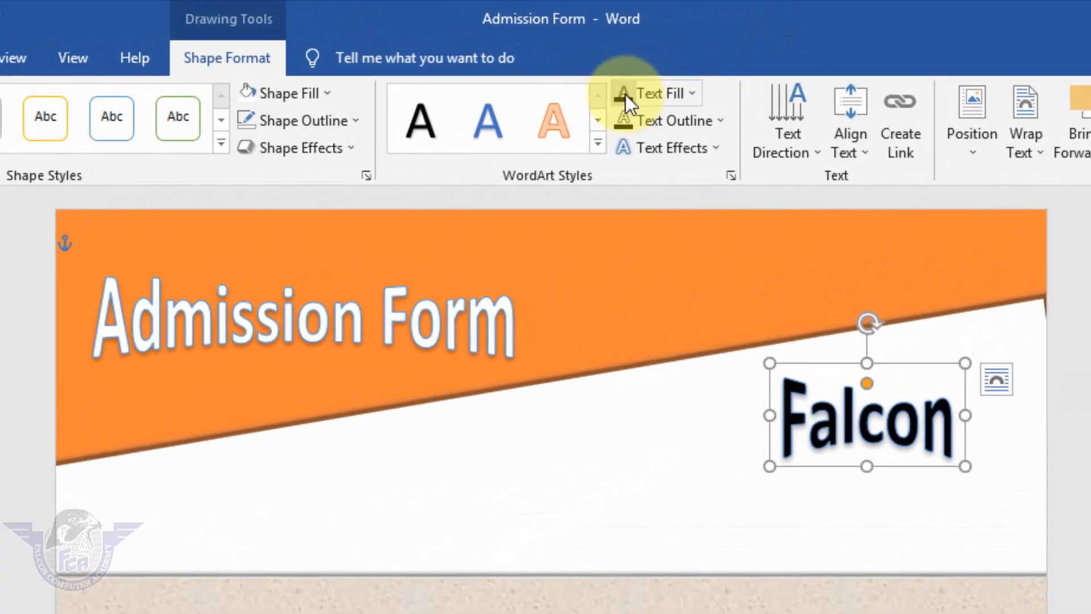
left_click(660, 117)
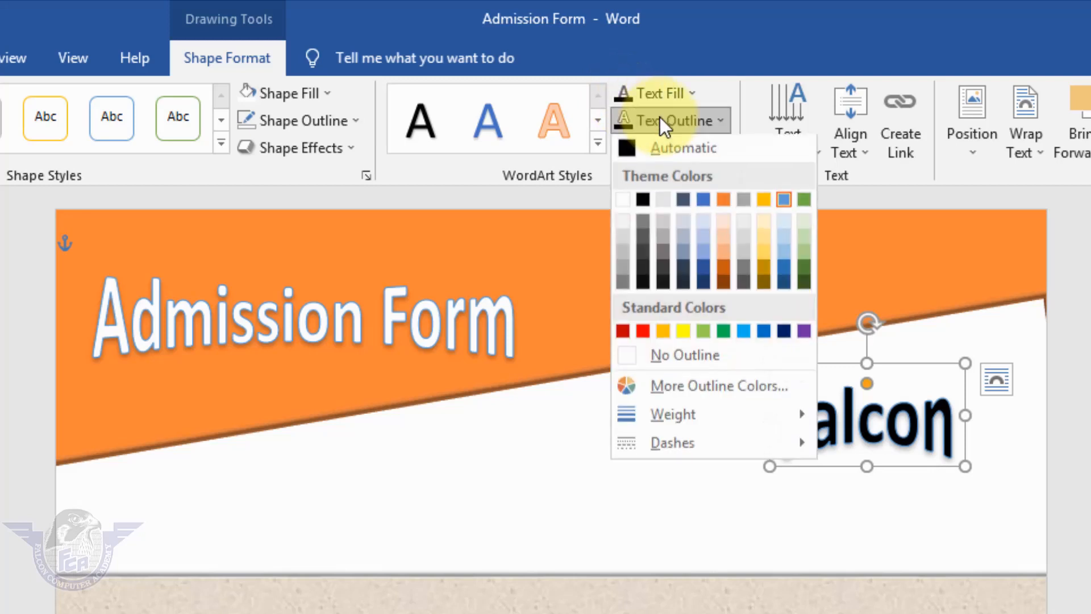
left_click(687, 366)
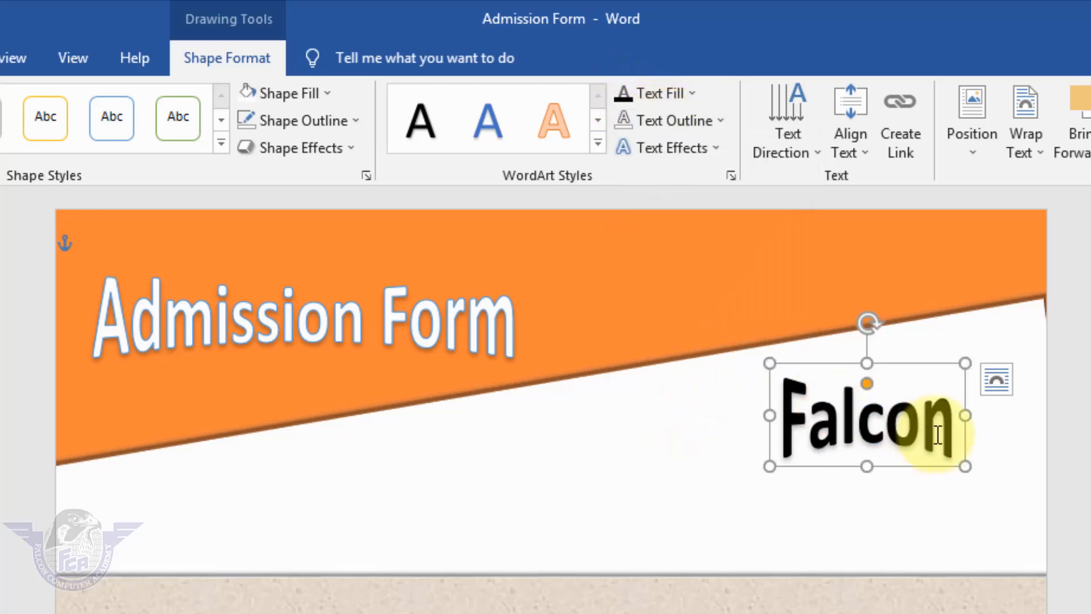
Set the "Falcon" WordArt's font size to 48 and shift it slightly up and to the left
left_click_drag(951, 435, 760, 414)
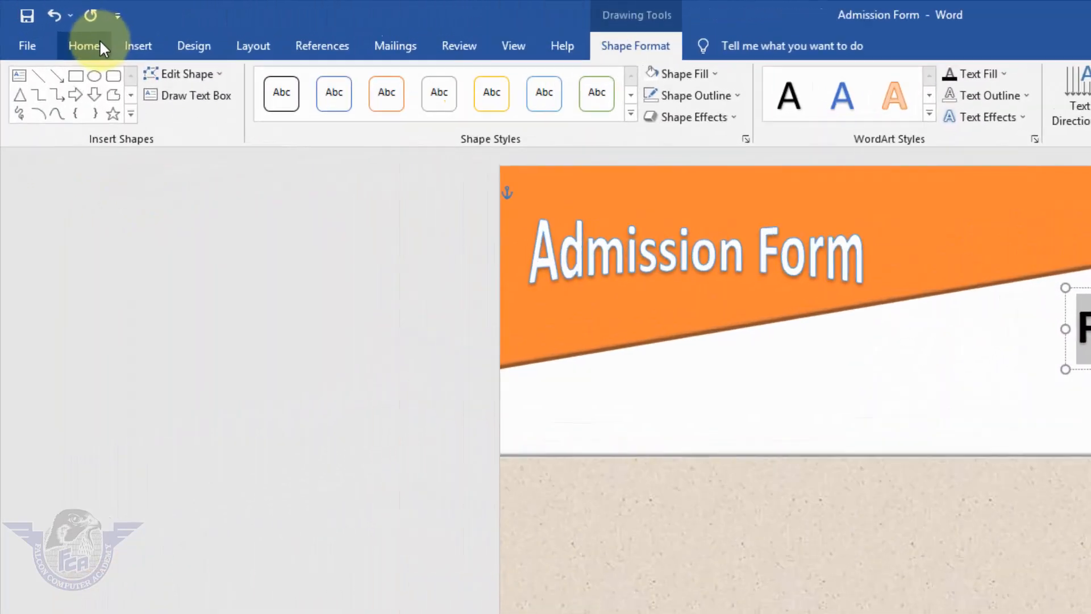
left_click(100, 44)
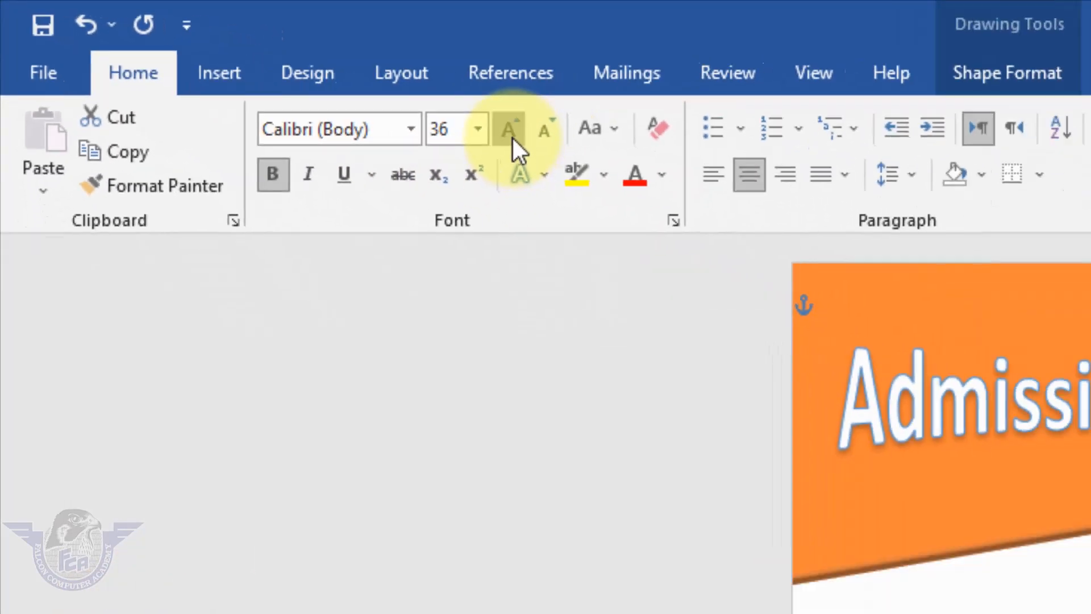
left_click(322, 82)
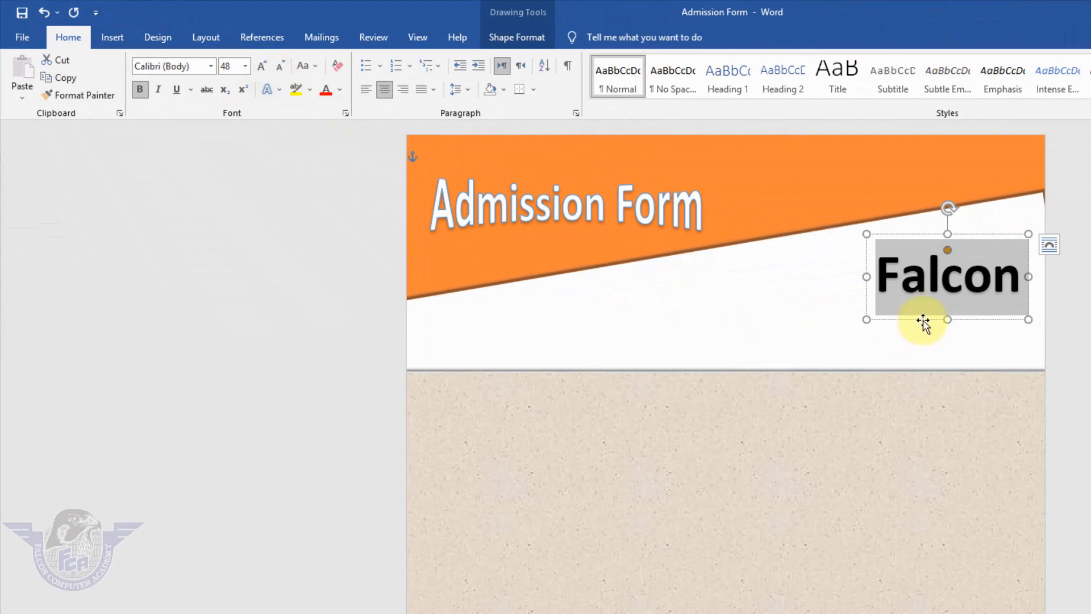
left_click_drag(915, 319, 907, 302)
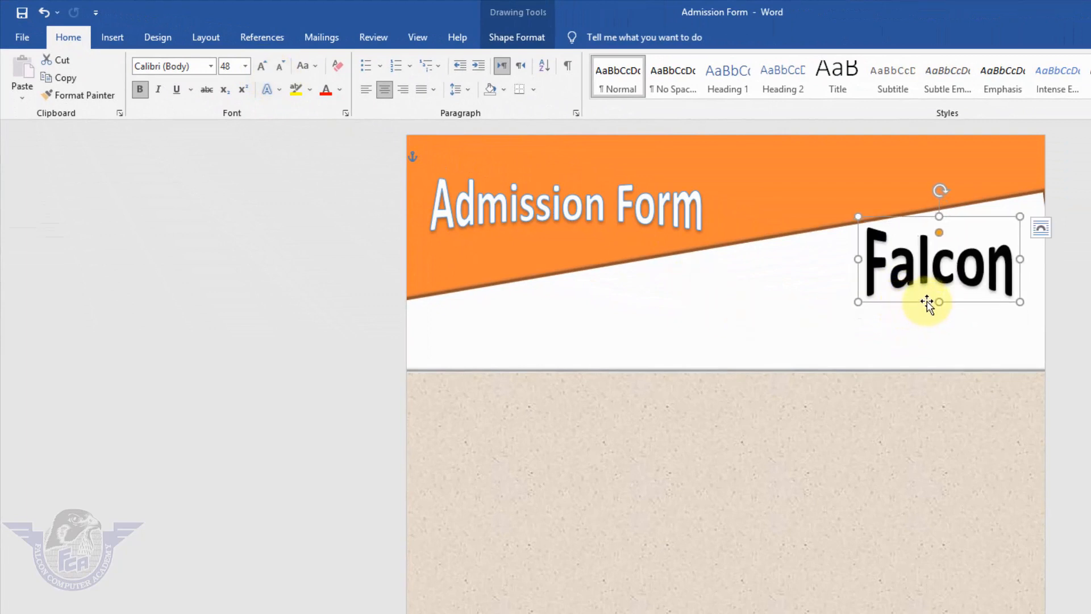
left_click_drag(926, 301, 926, 363)
key("ctrl")
key("ctrl")
key("ctrl")
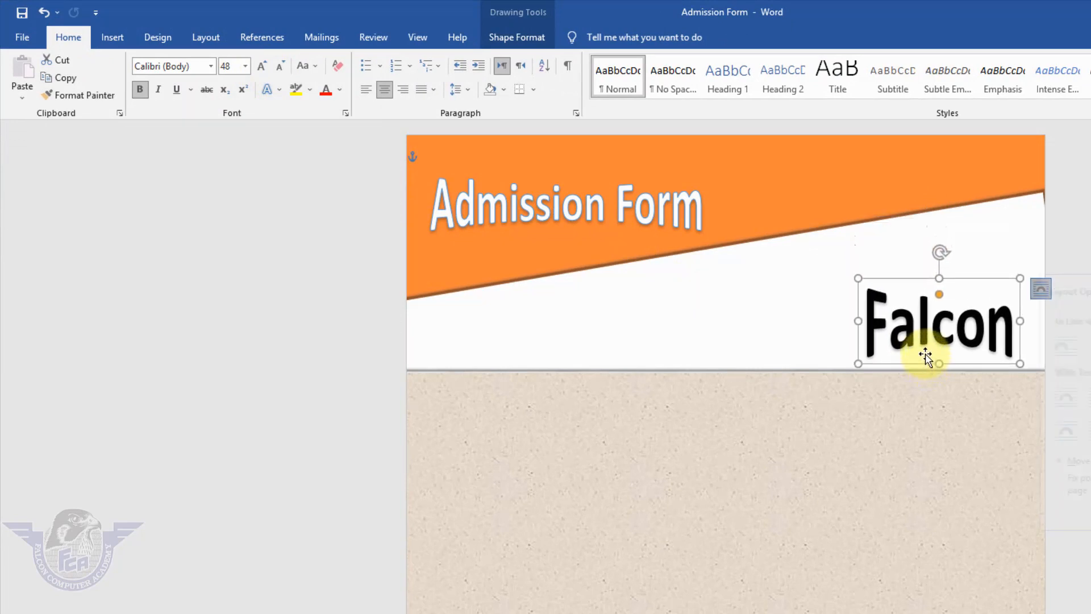
left_click(1003, 301)
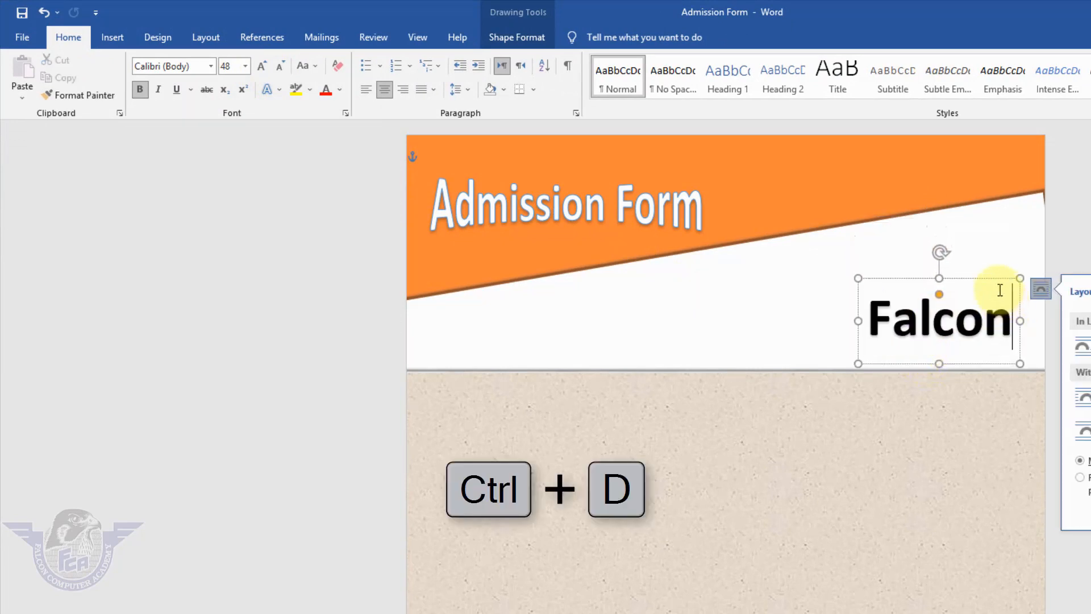
key("ctrl+z")
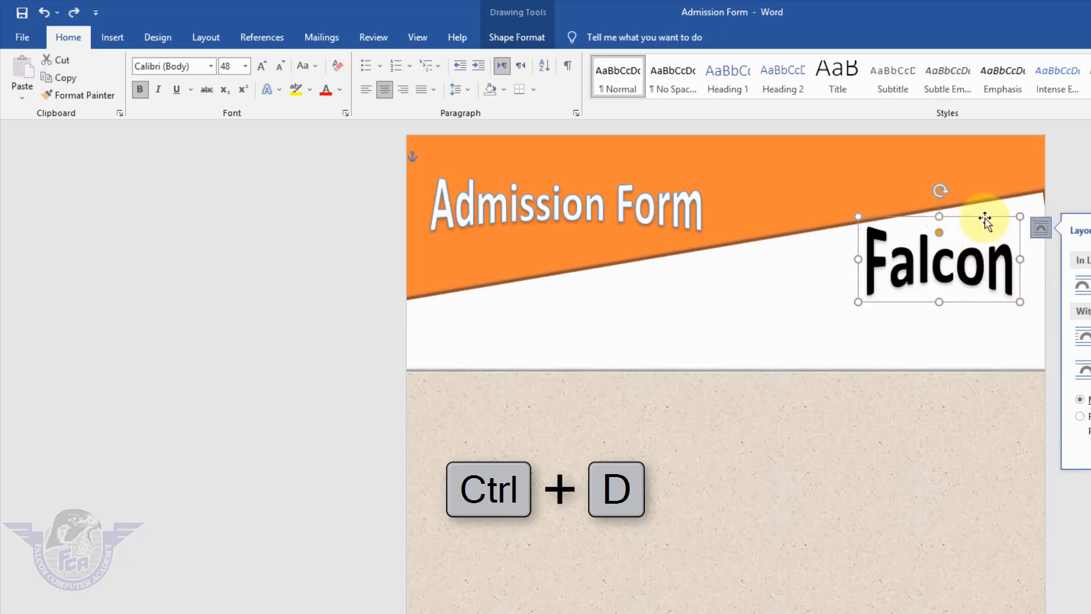
Duplicate the "Falcon" WordArt and place the copy directly below the original, above the white area's lower edge
key("ctrl+d")
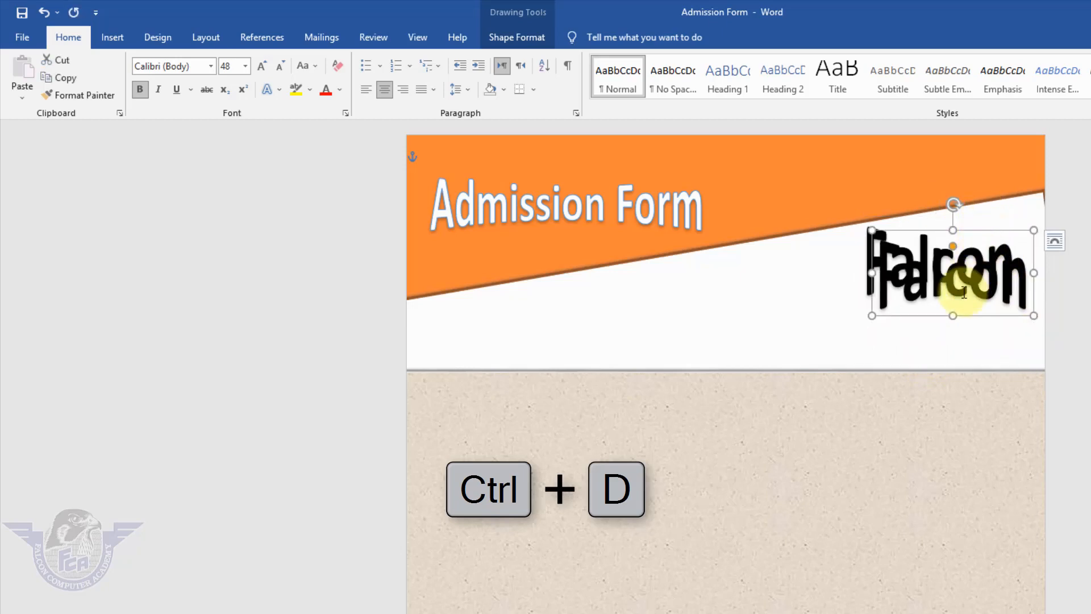
left_click_drag(974, 317, 955, 366)
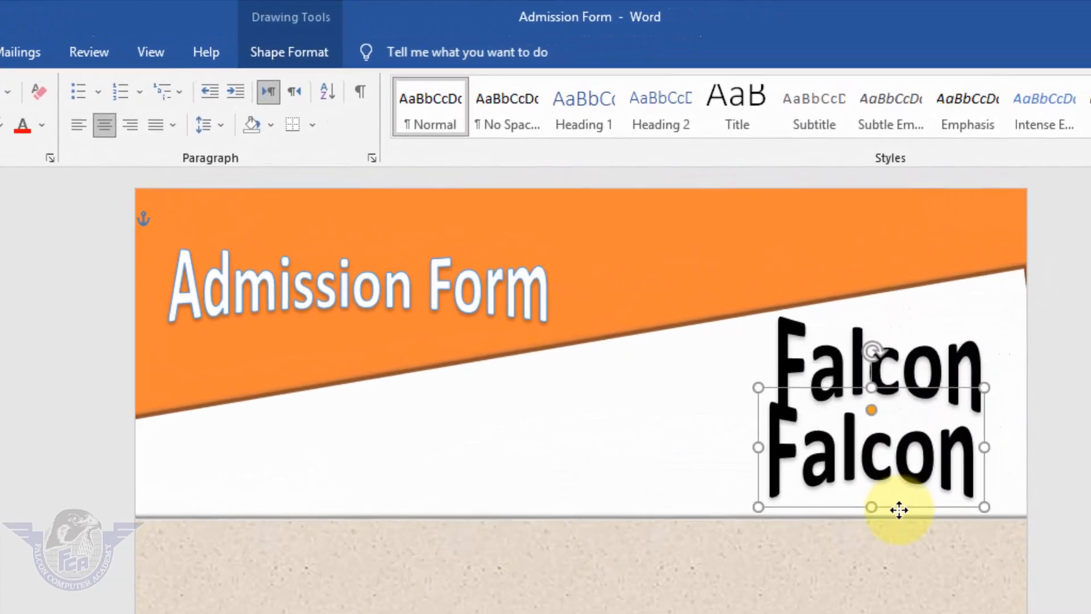
left_click_drag(899, 510, 896, 512)
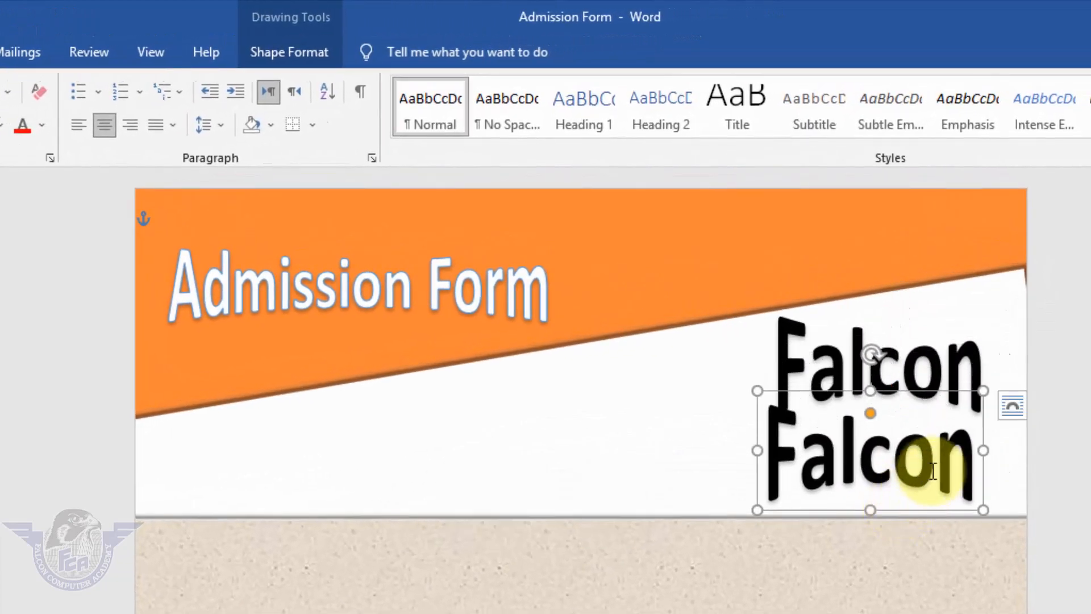
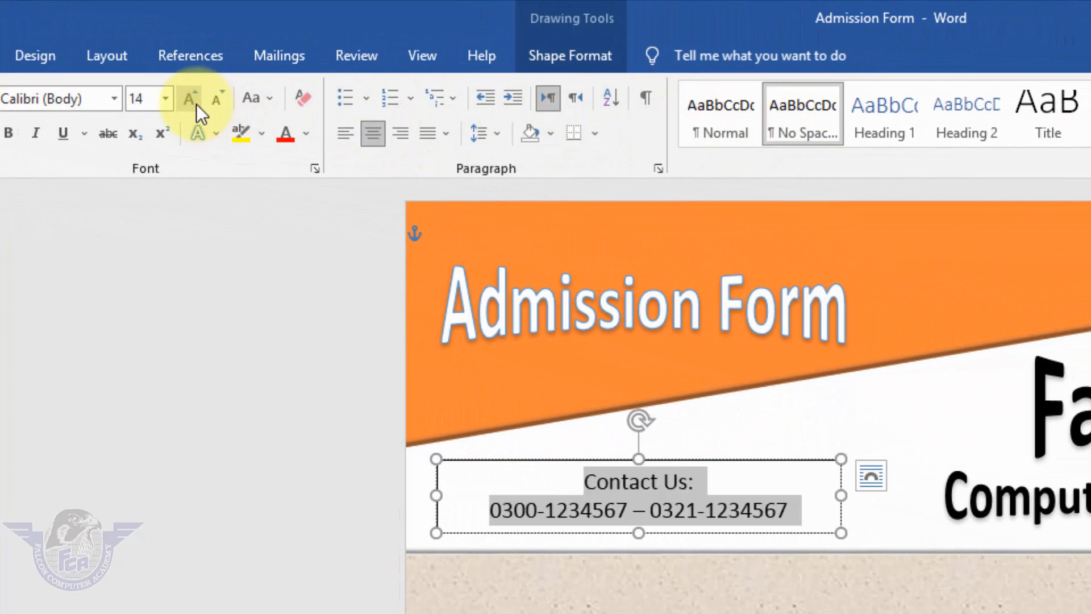
Set the "Contact Us" text to 16 pt and extend its text box slightly upward
left_click(196, 104)
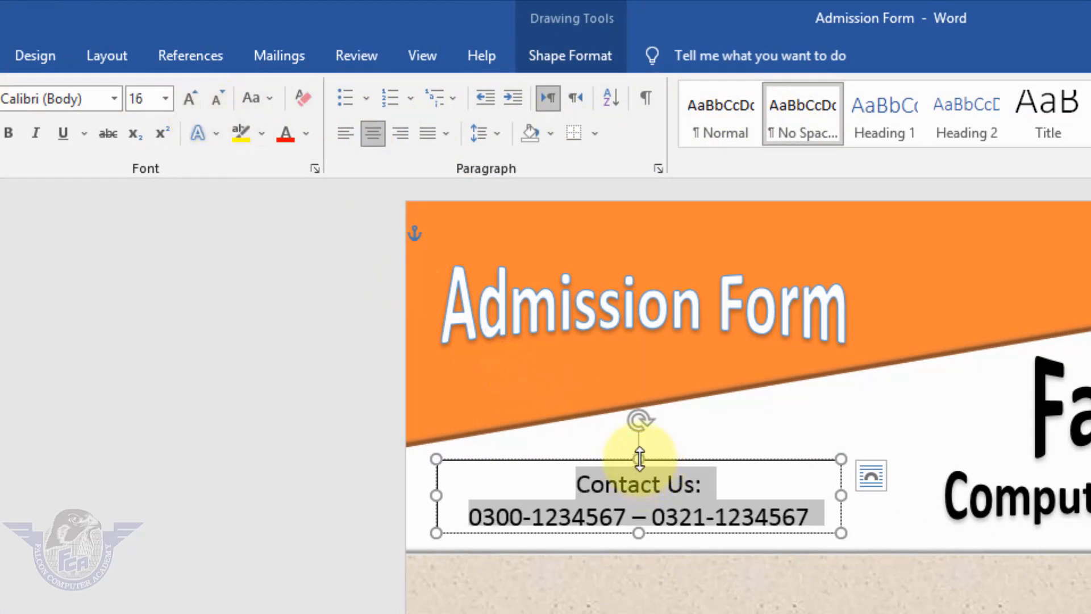
left_click_drag(639, 458, 637, 448)
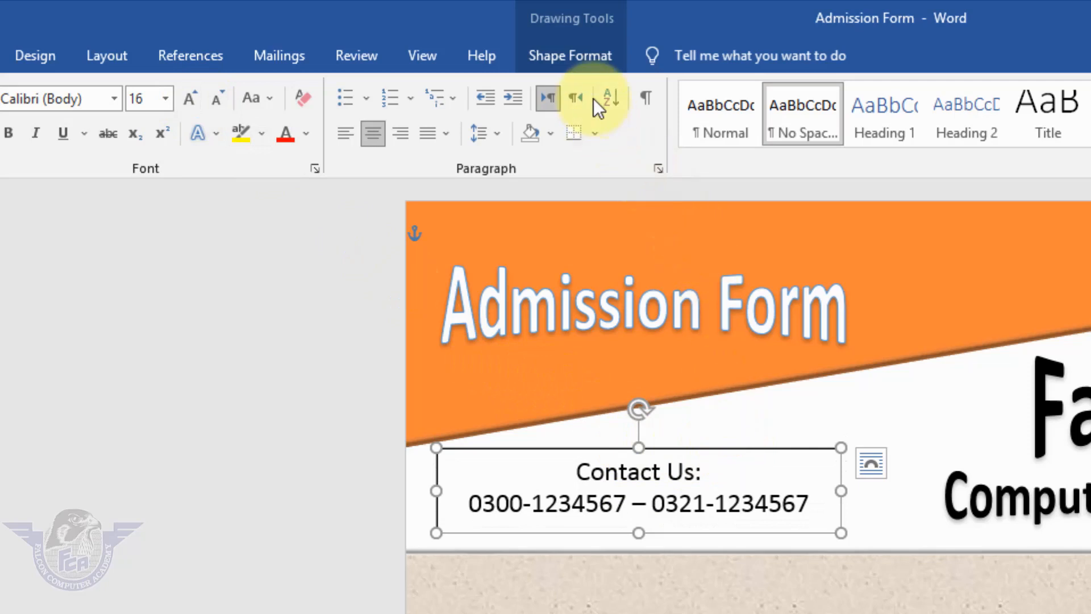
Remove the outline of the "Contact Us" text box and deselect it
left_click(580, 59)
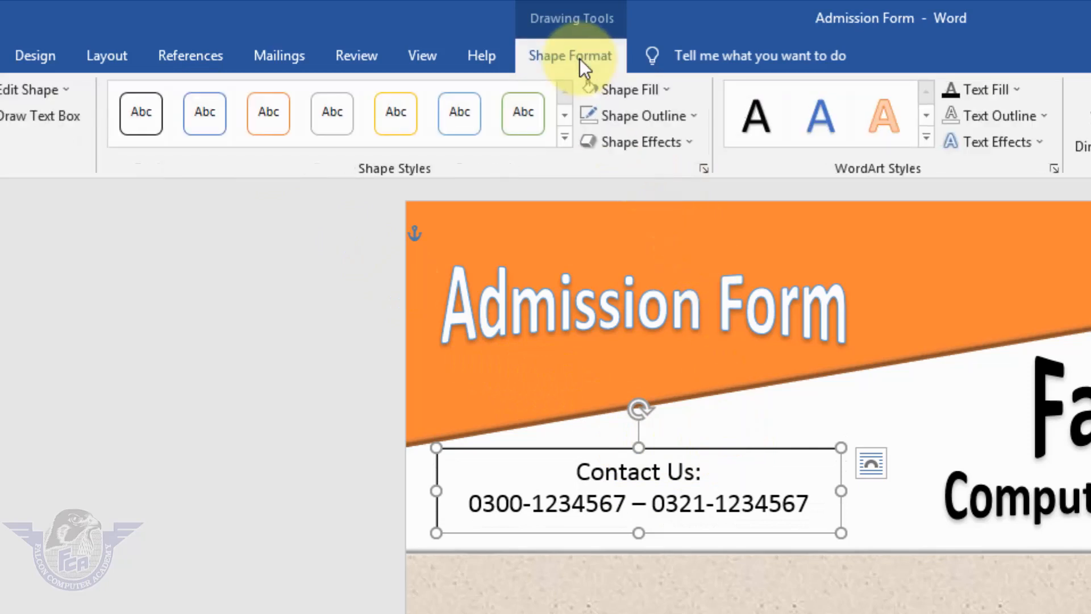
left_click(686, 120)
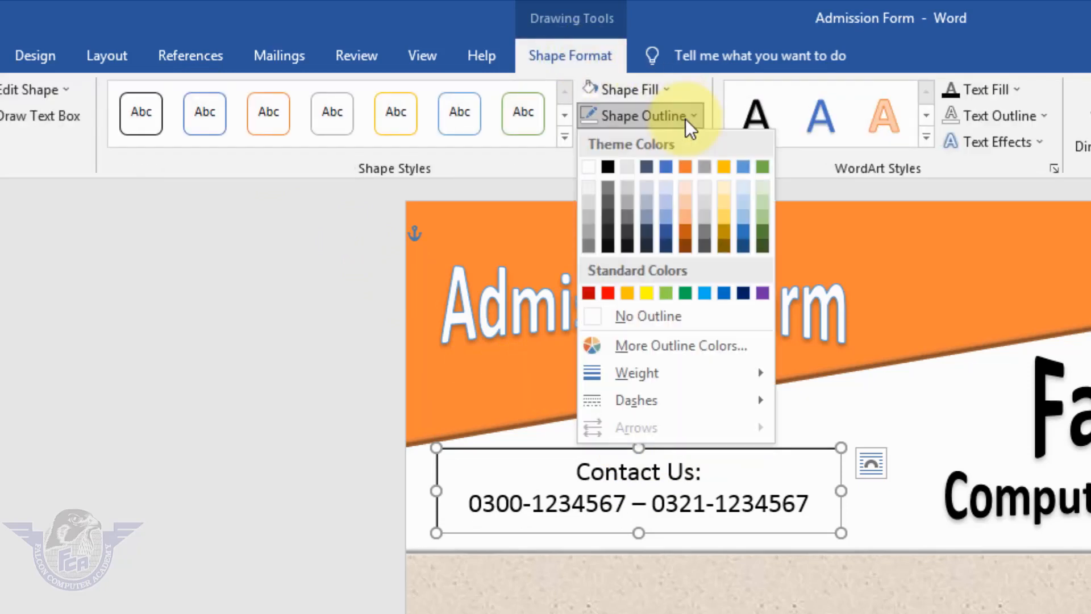
left_click(666, 316)
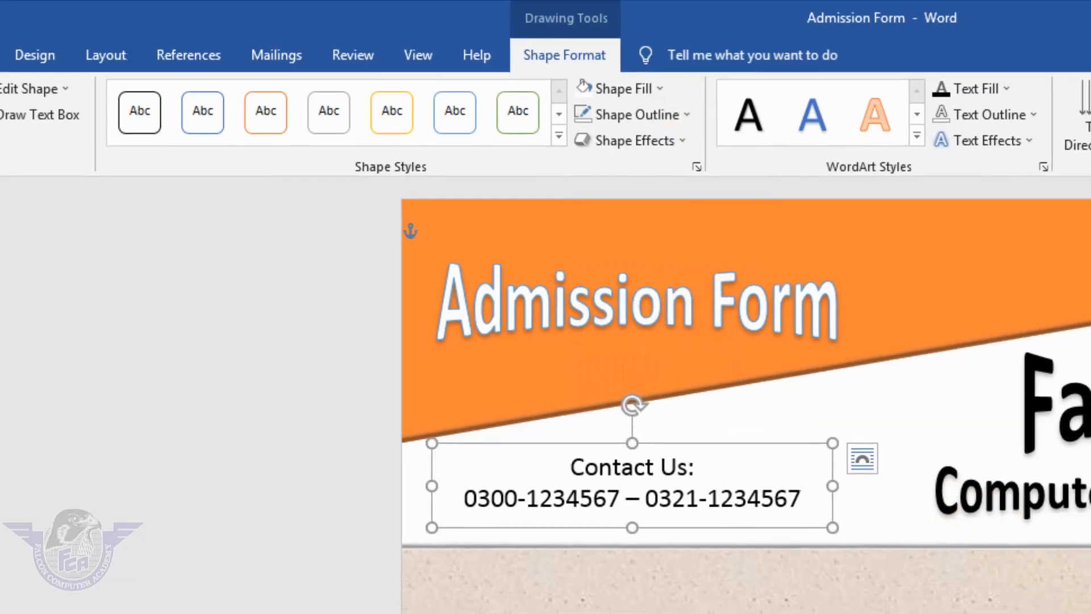
left_click(955, 553)
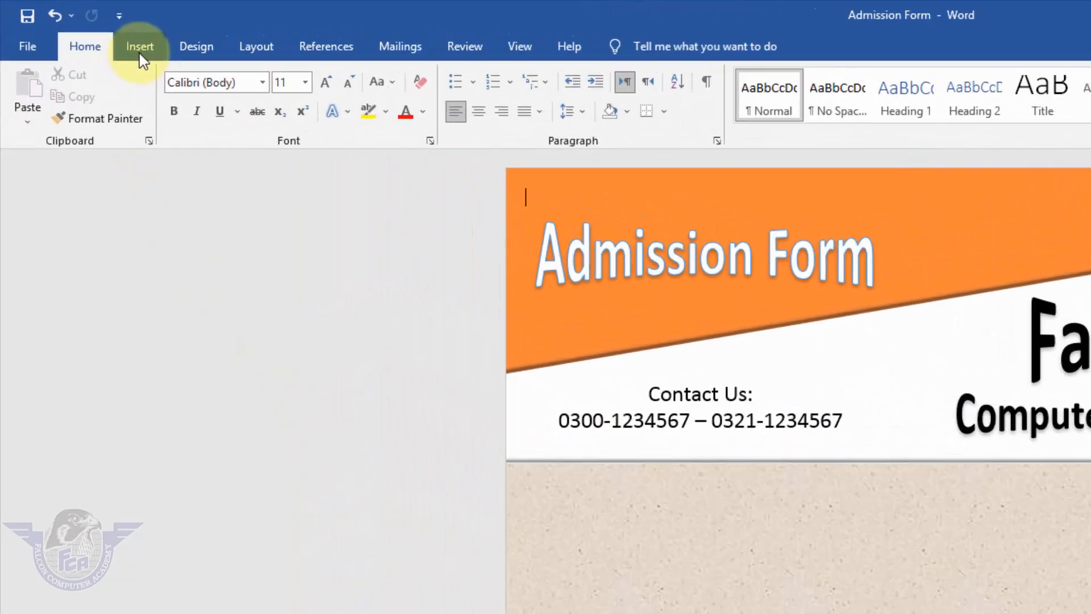
Insert the picture "logo - Copy" from the Logos folder on drive Falcon (E:) and set its text wrapping to In Front of Text
left_click(88, 35)
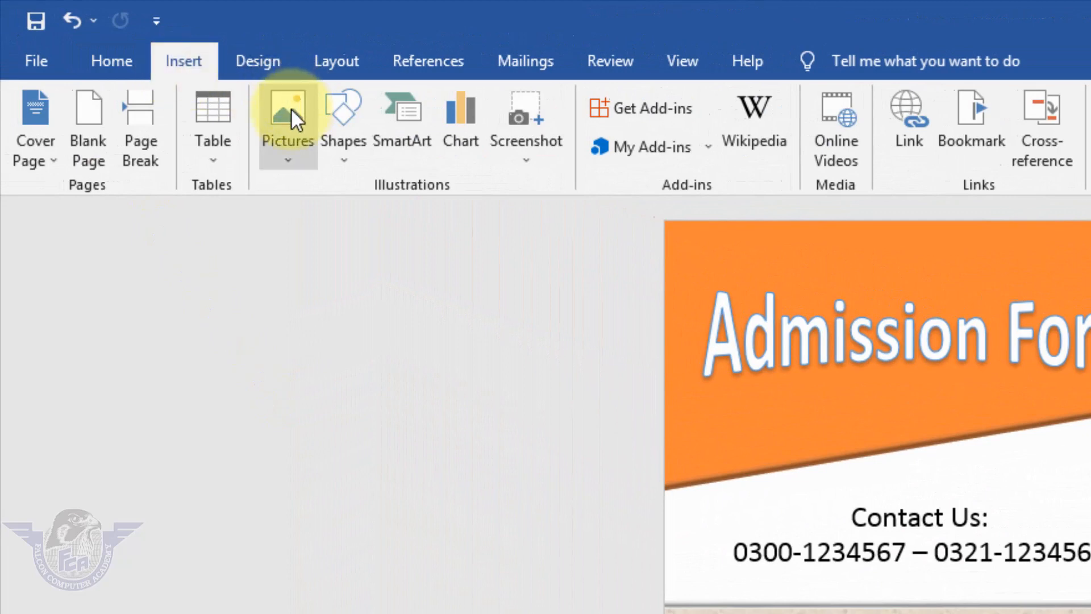
left_click(287, 108)
left_click(346, 219)
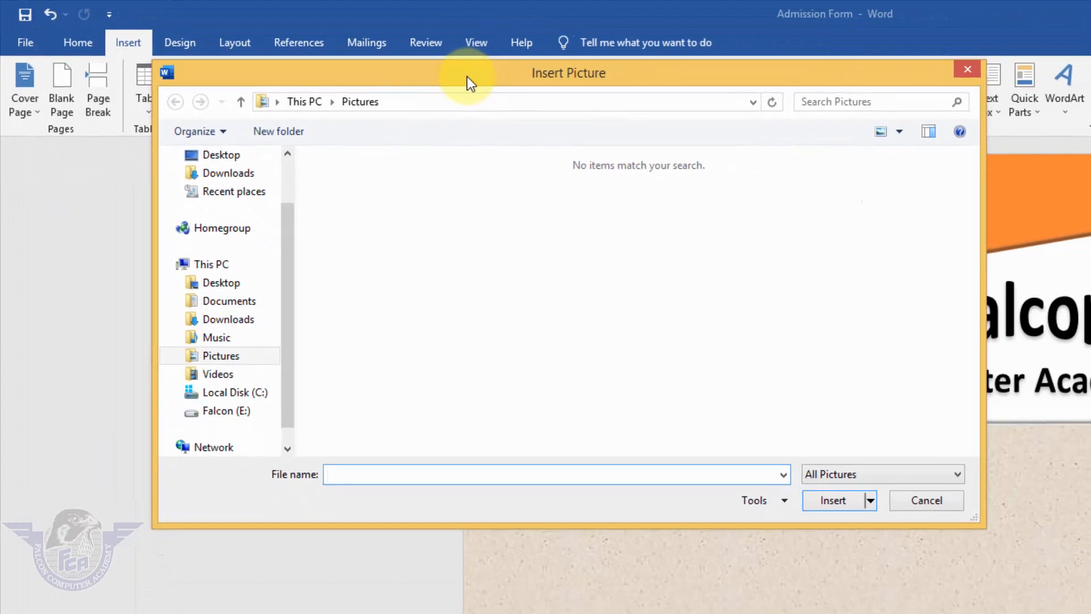
left_click(230, 411)
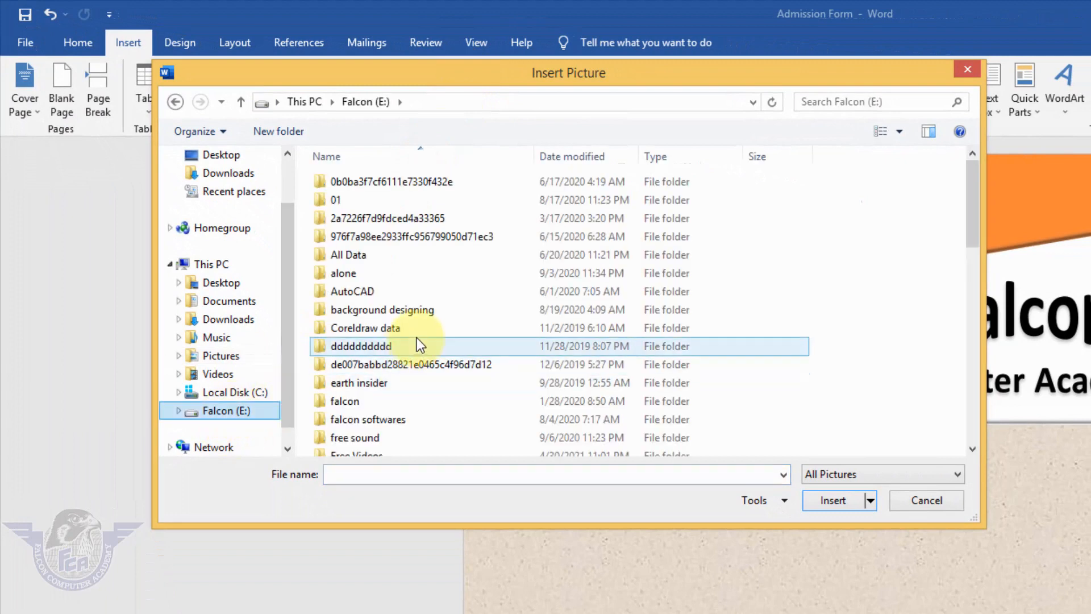
left_click(383, 358)
key("l")
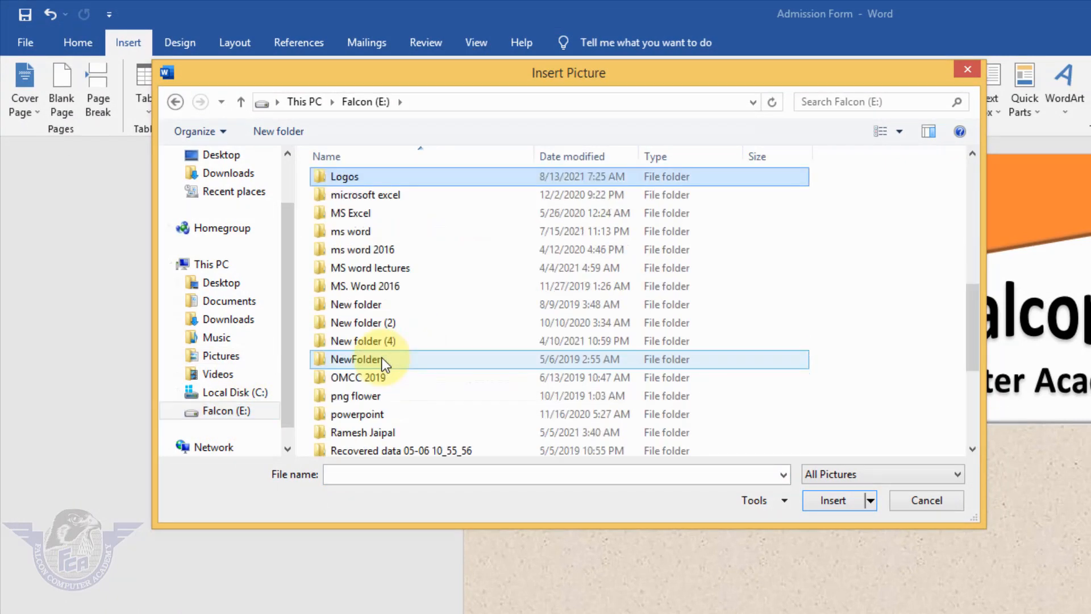
key("Return")
left_click(446, 225)
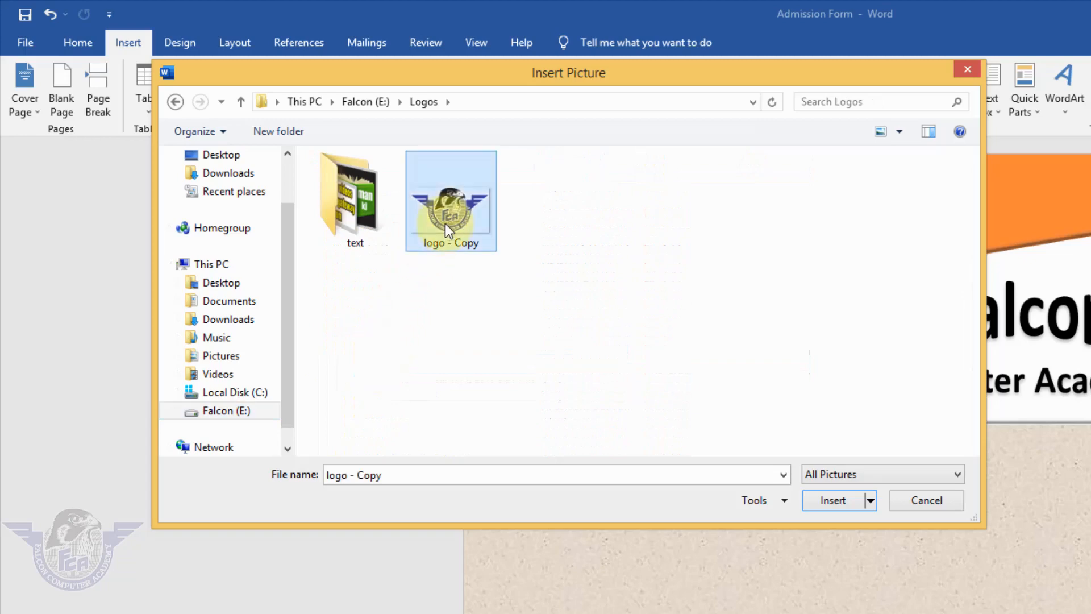
left_click(852, 501)
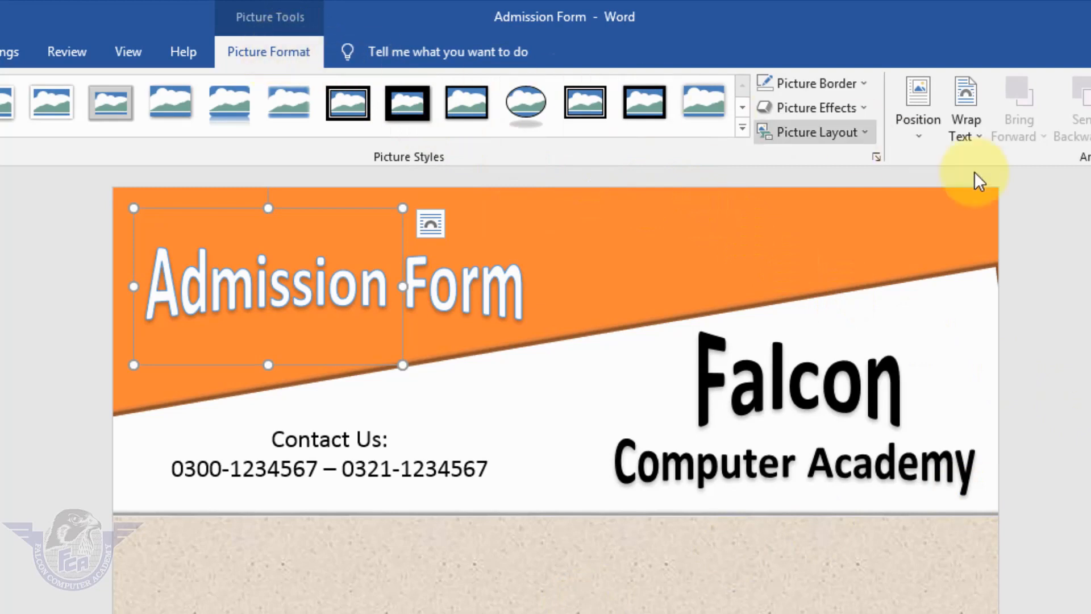
left_click(979, 137)
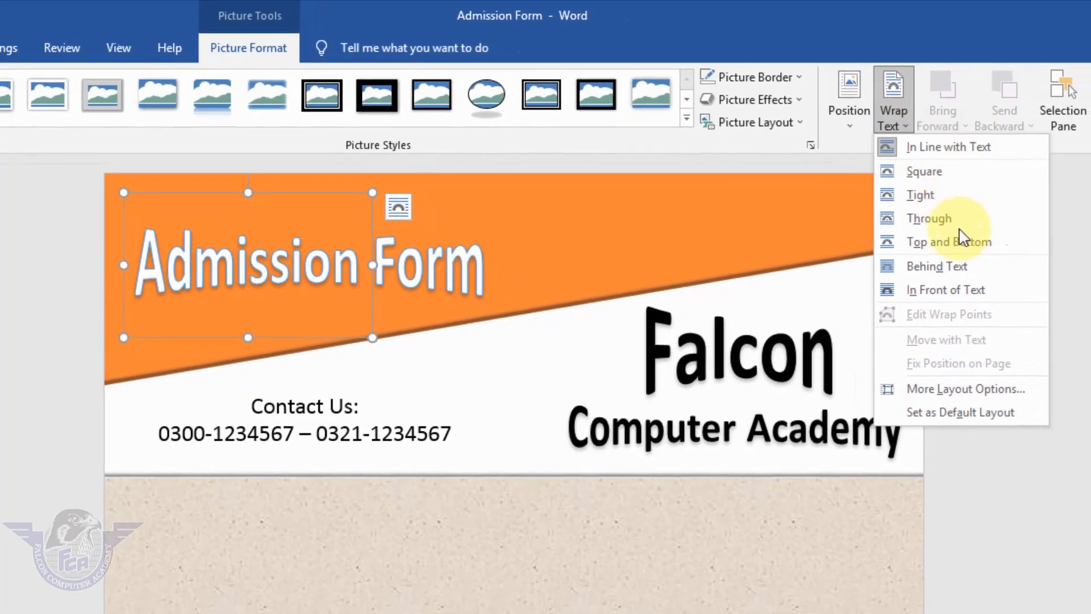
left_click(945, 287)
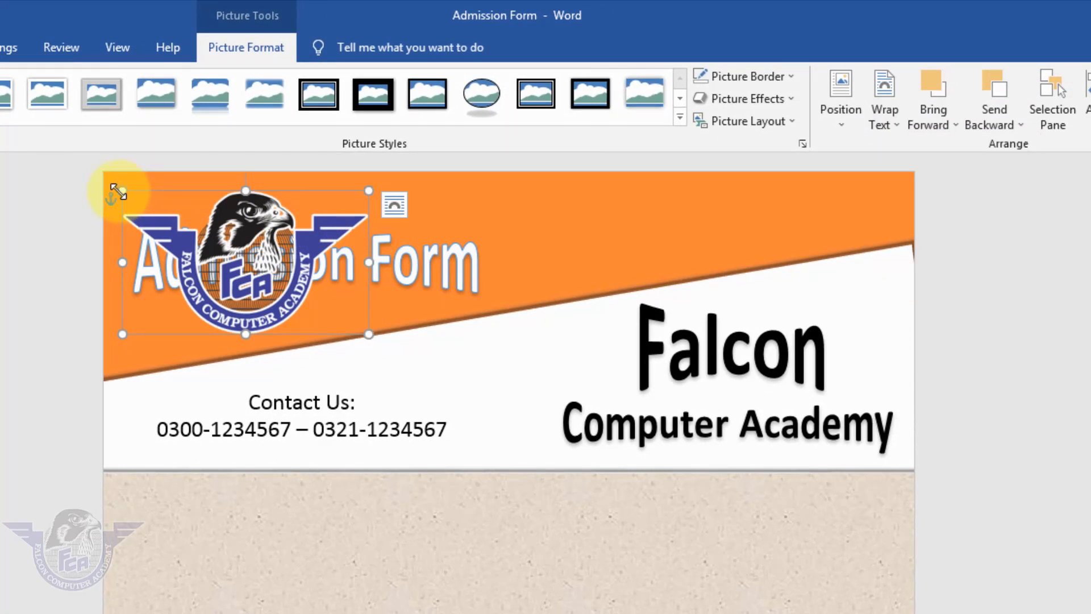
Shrink the academy logo, place it beside the "Falcon" title just below the orange area's diagonal edge, and deselect it
left_click_drag(121, 191, 218, 245)
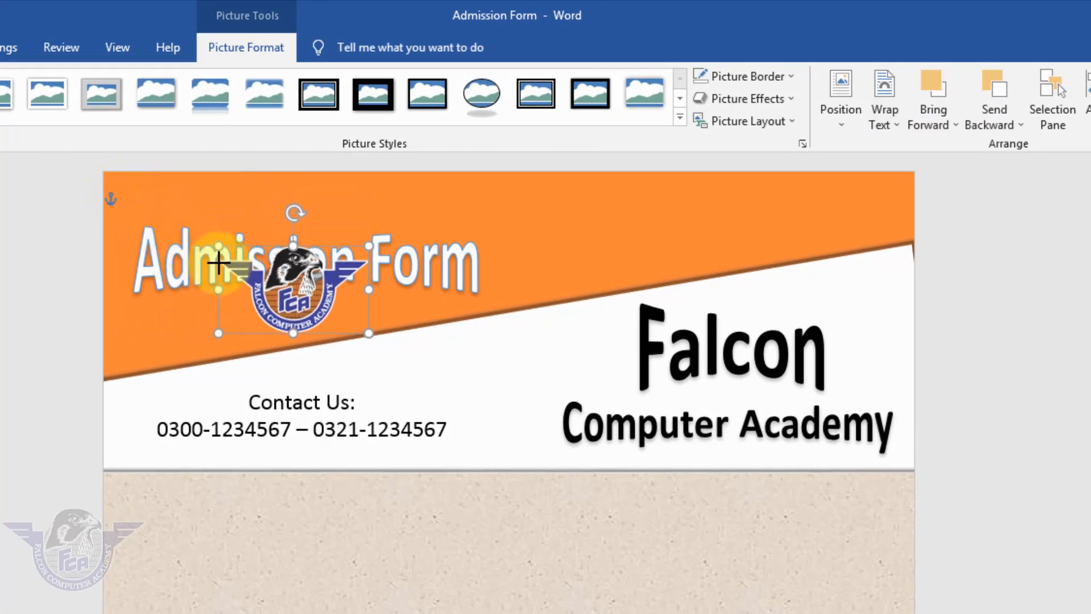
left_click_drag(306, 305, 523, 375)
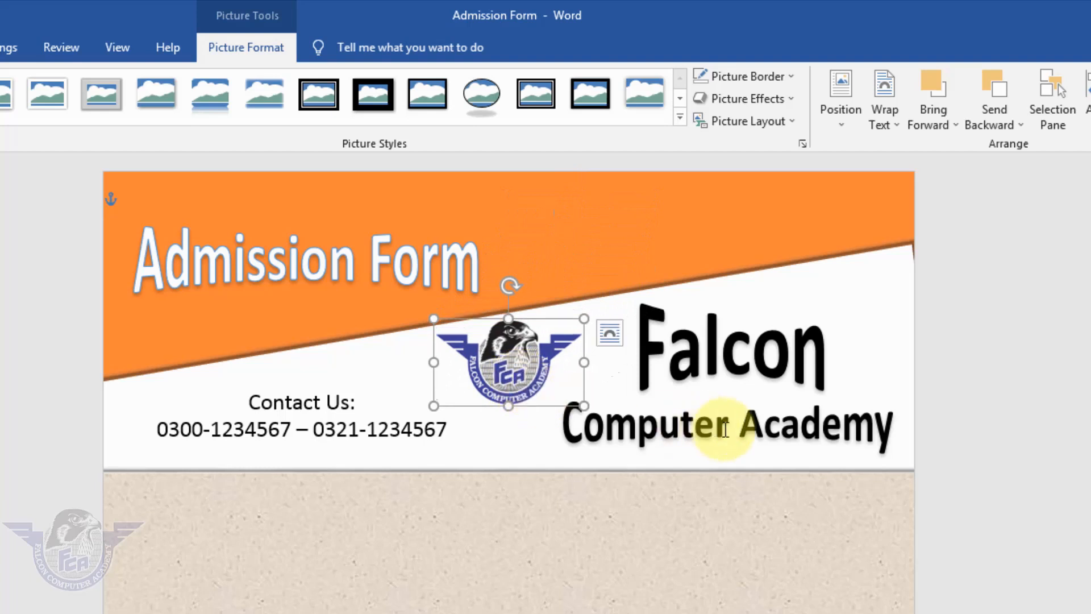
left_click(847, 598)
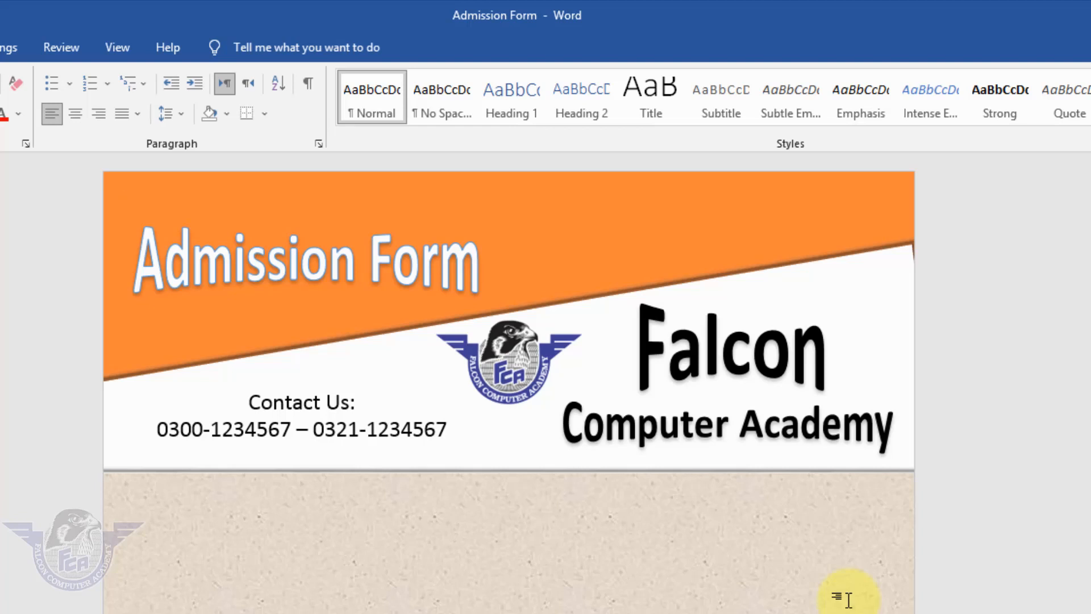
scroll(848, 600, "up", 2)
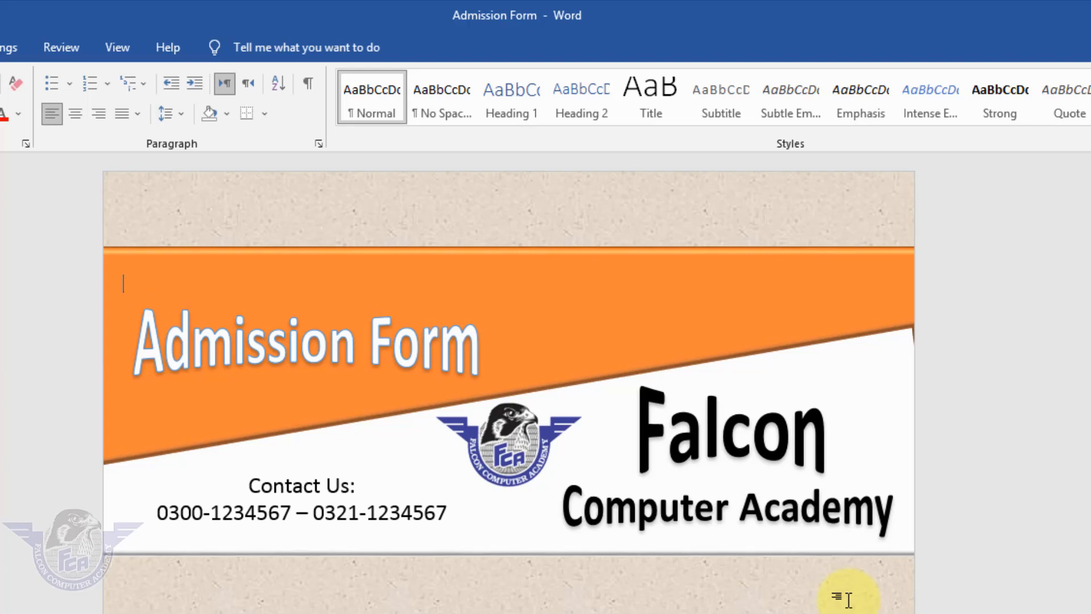
scroll(848, 601, "down", 2)
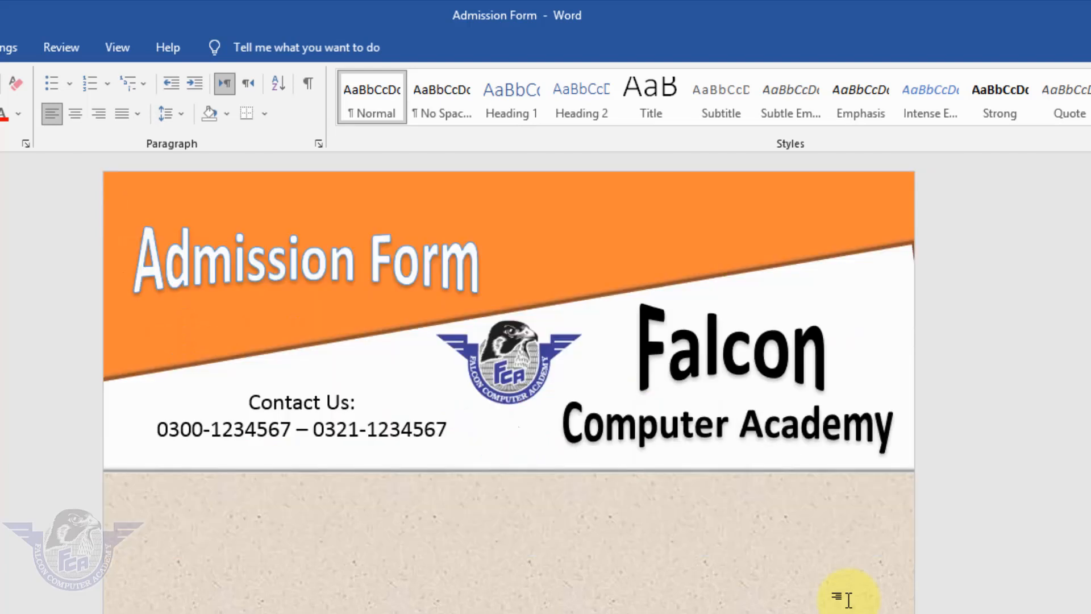
Insert blank lines from the top of the page until the text cursor is just below the header's white area
key("End")
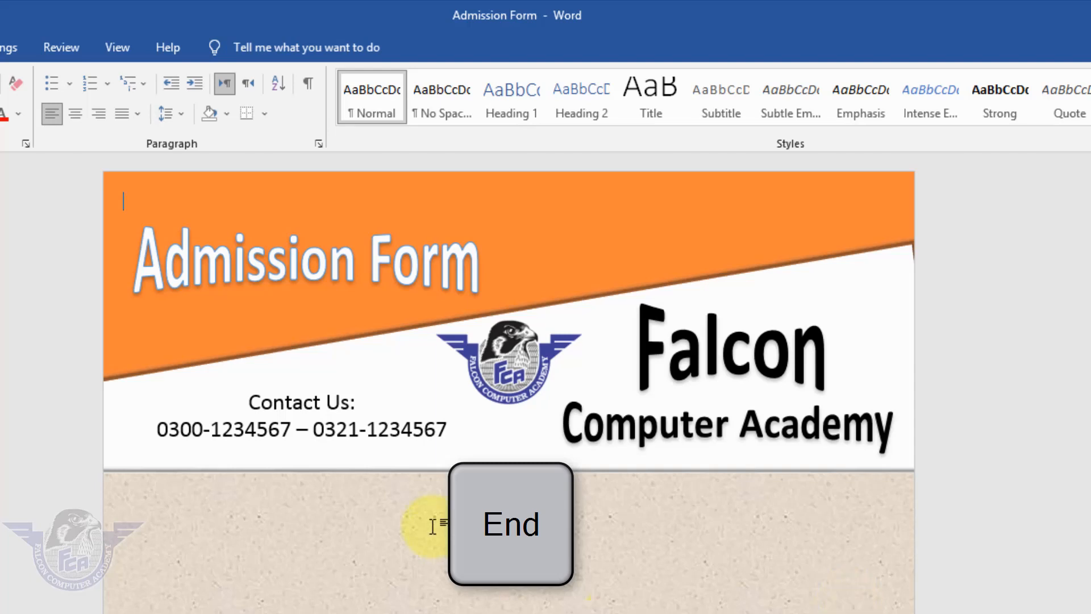
key("Return")
key("Return")
key("Return")
key("Return")
key("Return")
key("Return")
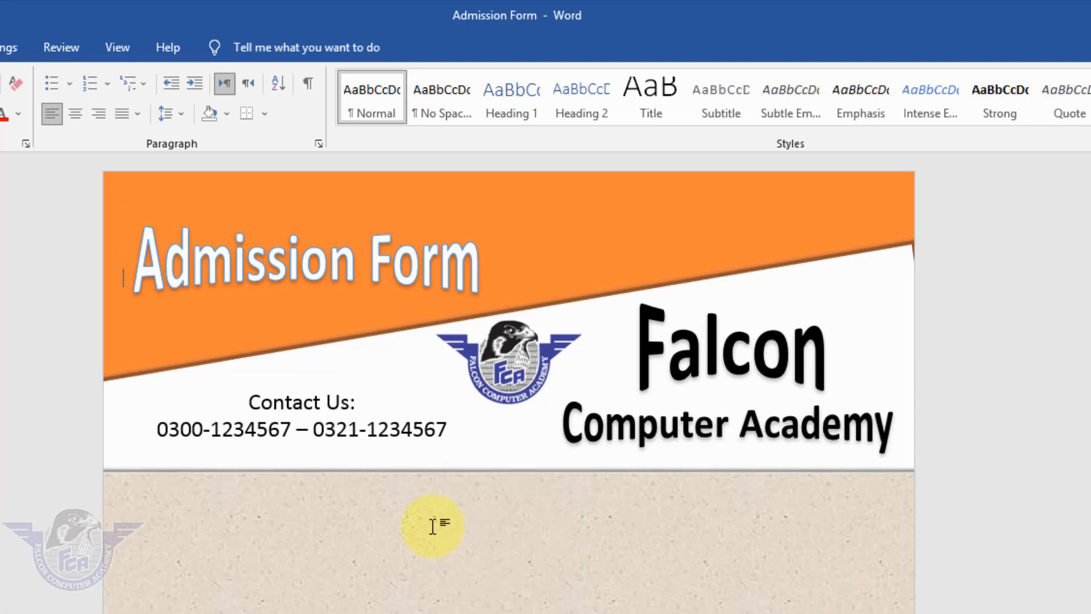
key("Return")
key("Return")
key("Return")
key("Return")
key("Return")
Enter "Session:" on the first line below the header, followed by a tab and "Winter:"
type("Session:")
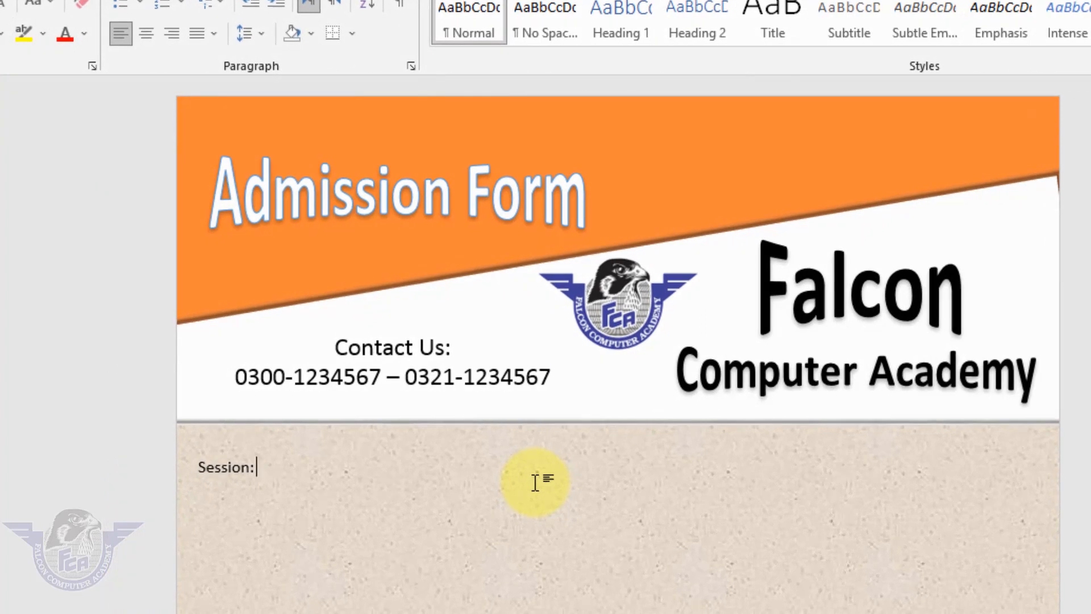
key("Tab")
type("Winter:")
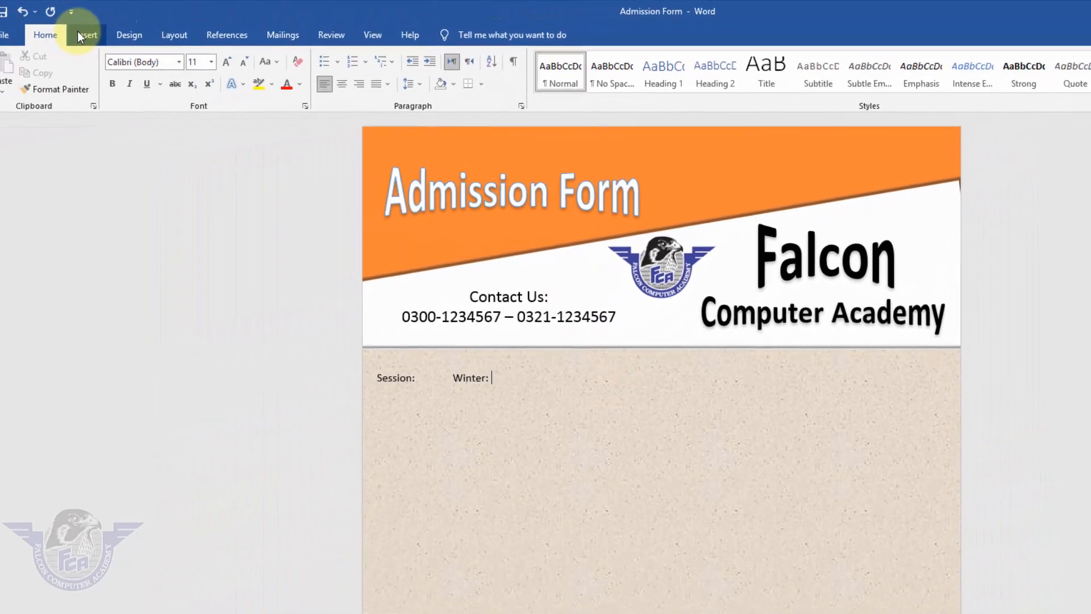
Insert the hollow square symbol from the Wingdings font (character code 111) after "Winter:" and close the Symbol dialog
left_click(78, 32)
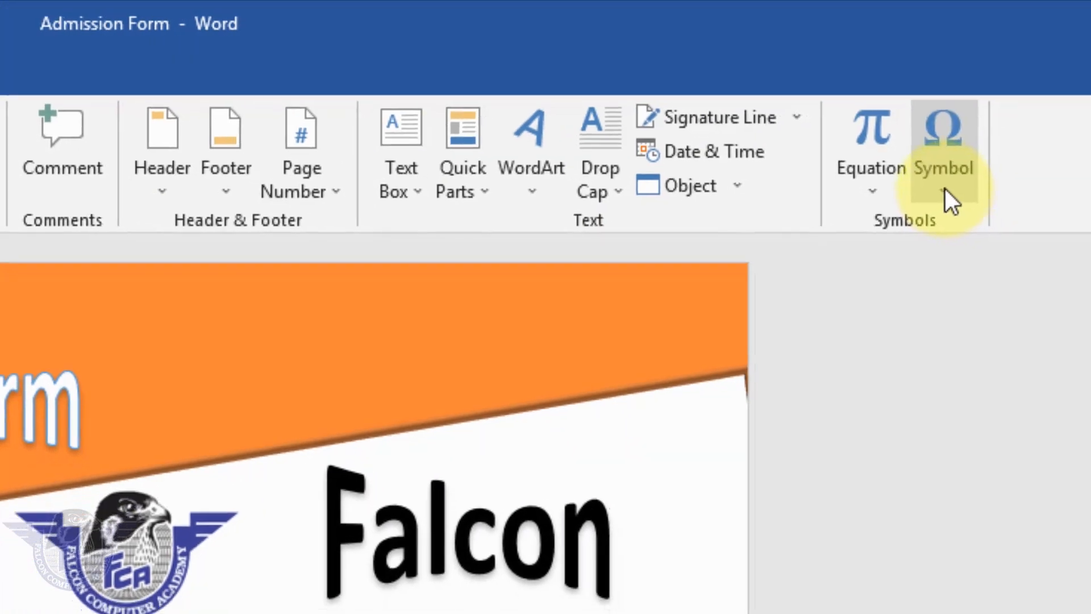
left_click(945, 189)
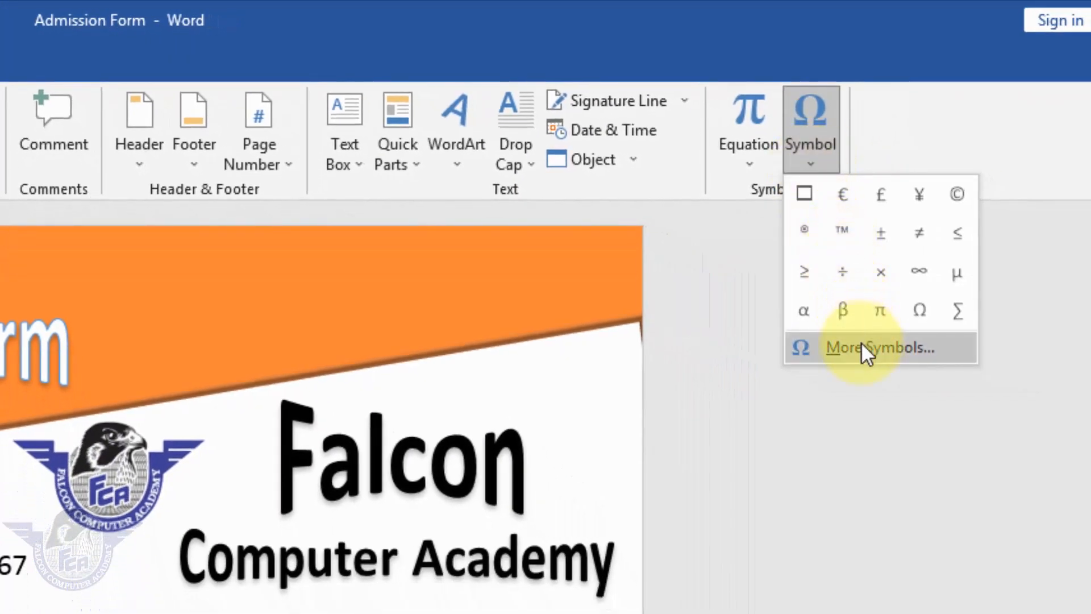
left_click(861, 347)
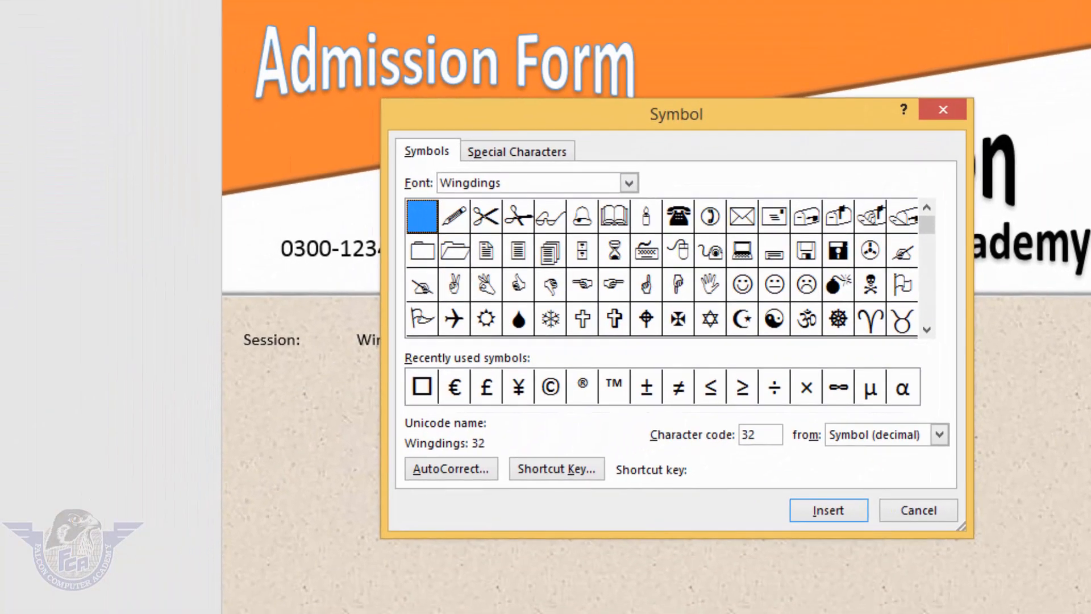
left_click_drag(684, 118, 785, 80)
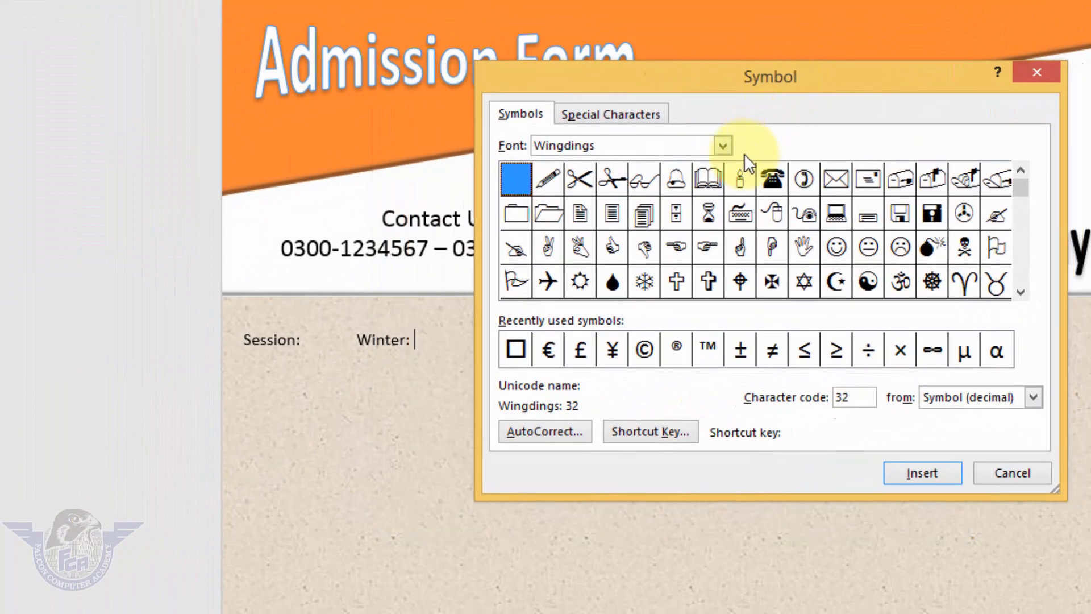
left_click(724, 145)
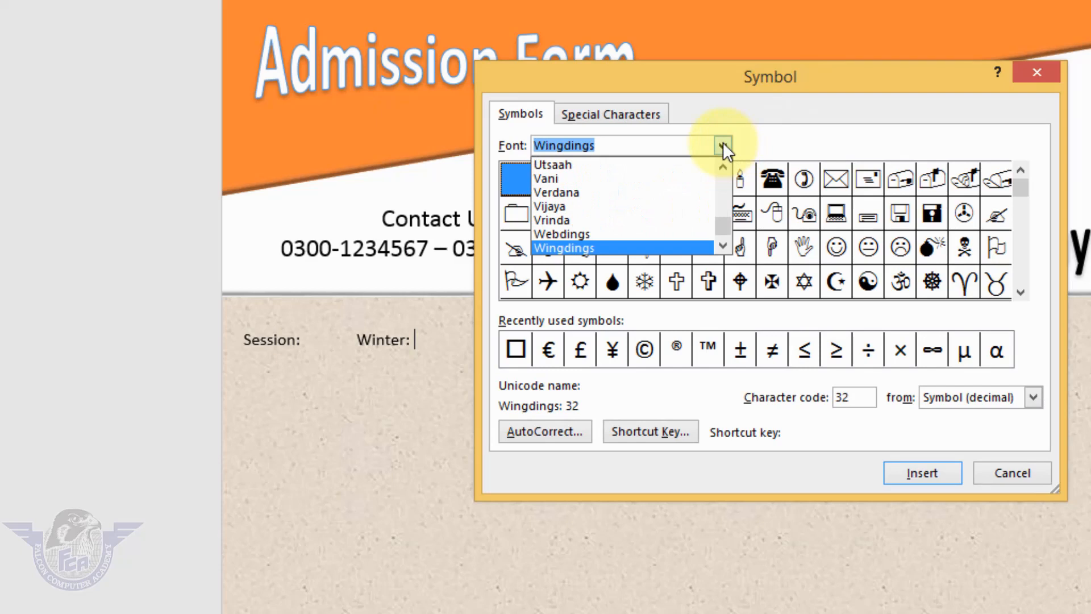
type("wing")
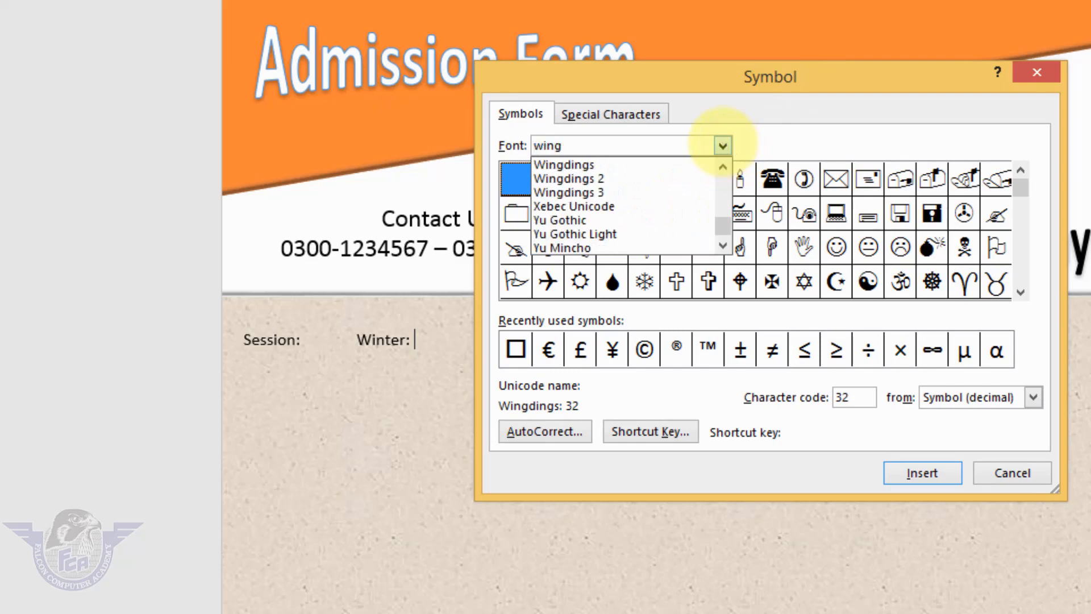
left_click(628, 165)
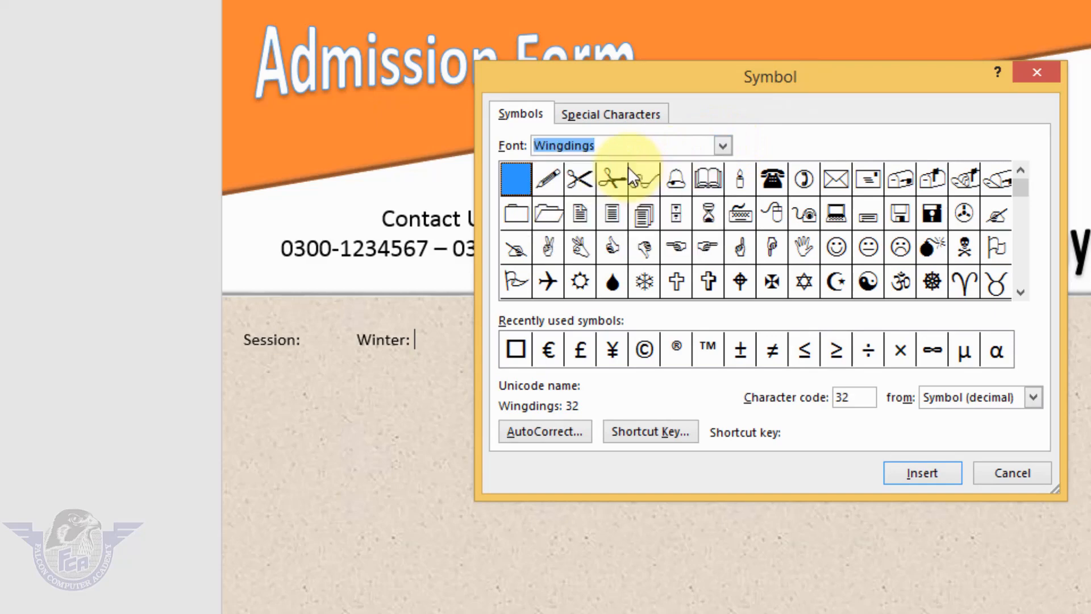
left_click_drag(693, 92, 741, 23)
left_click(1070, 220)
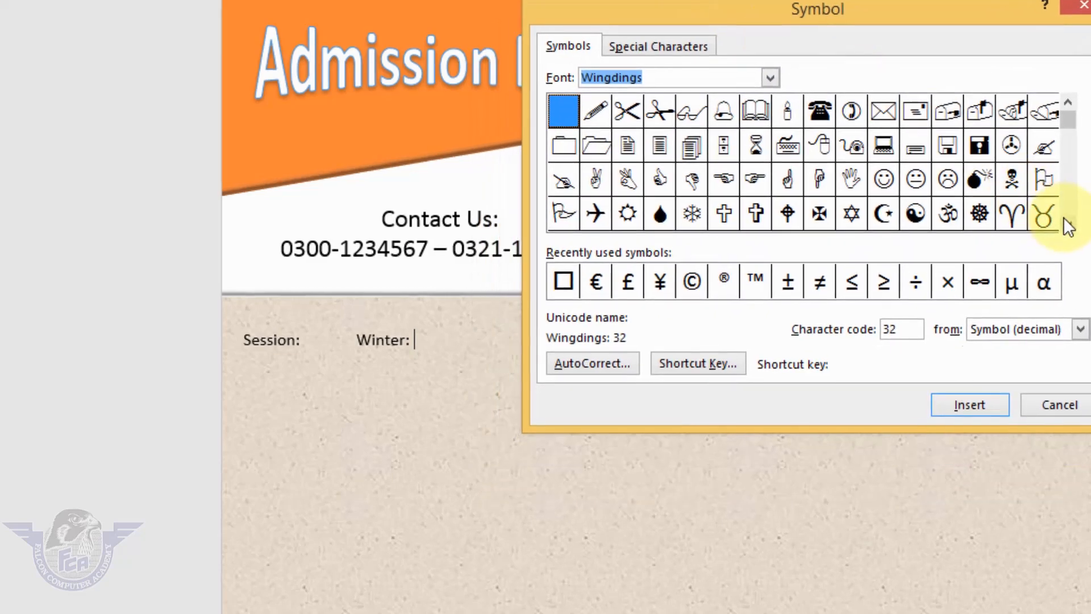
left_click(996, 231)
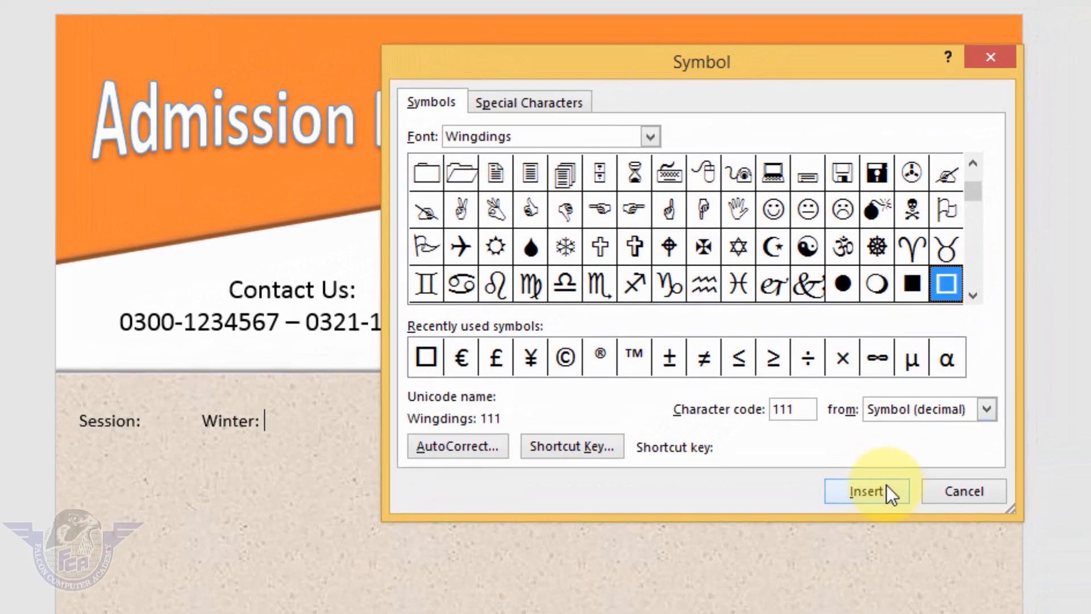
left_click(884, 487)
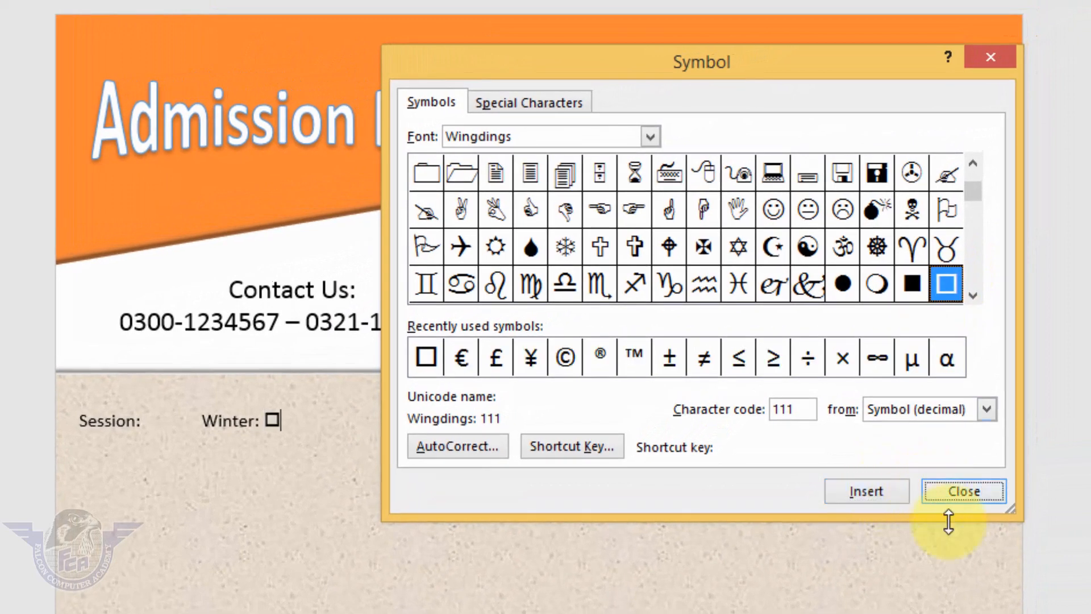
left_click(969, 493)
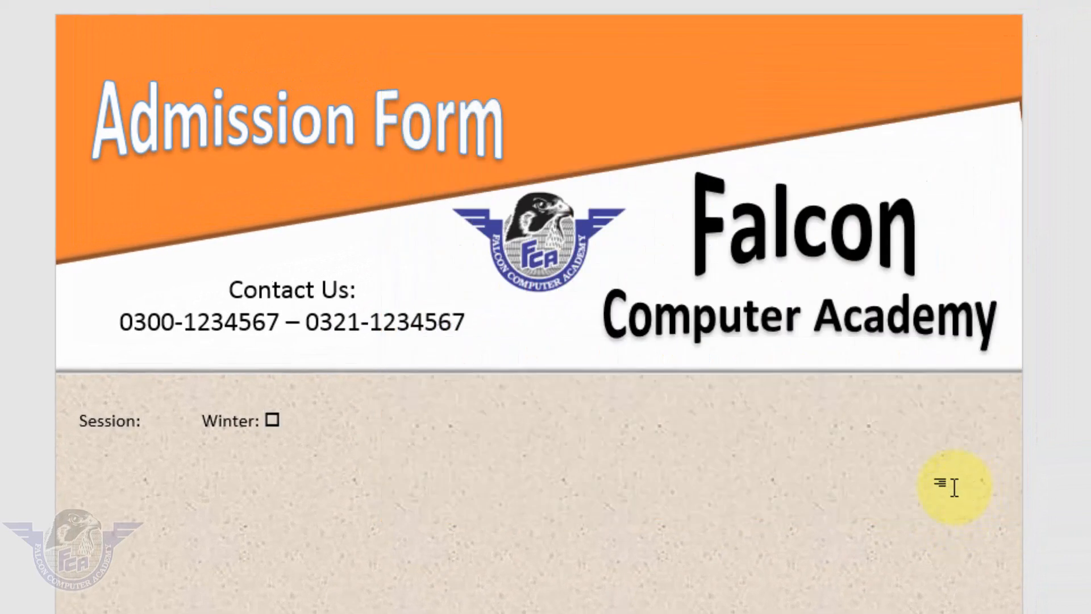
Add "Summer:" one tab after the Winter checkbox and insert the recently used hollow square symbol behind it
key("Tab")
type("Summer:")
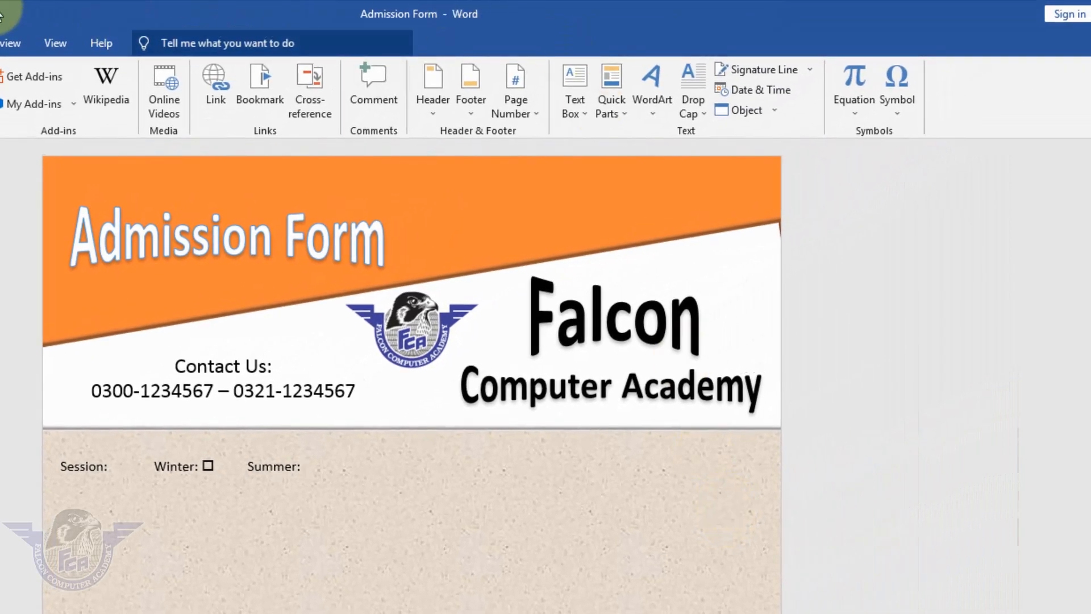
left_click(896, 111)
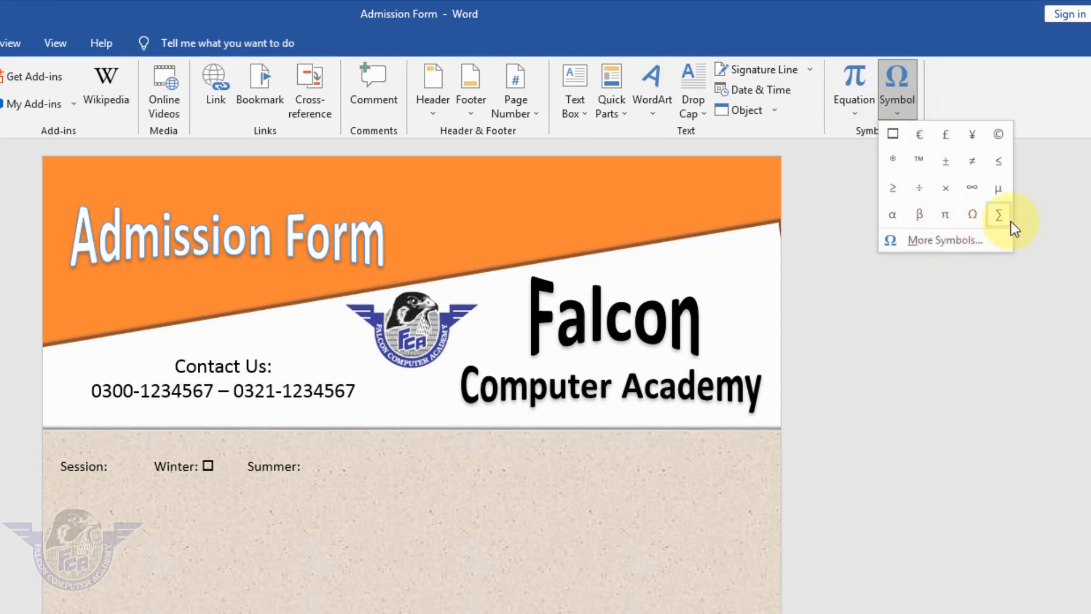
left_click(895, 139)
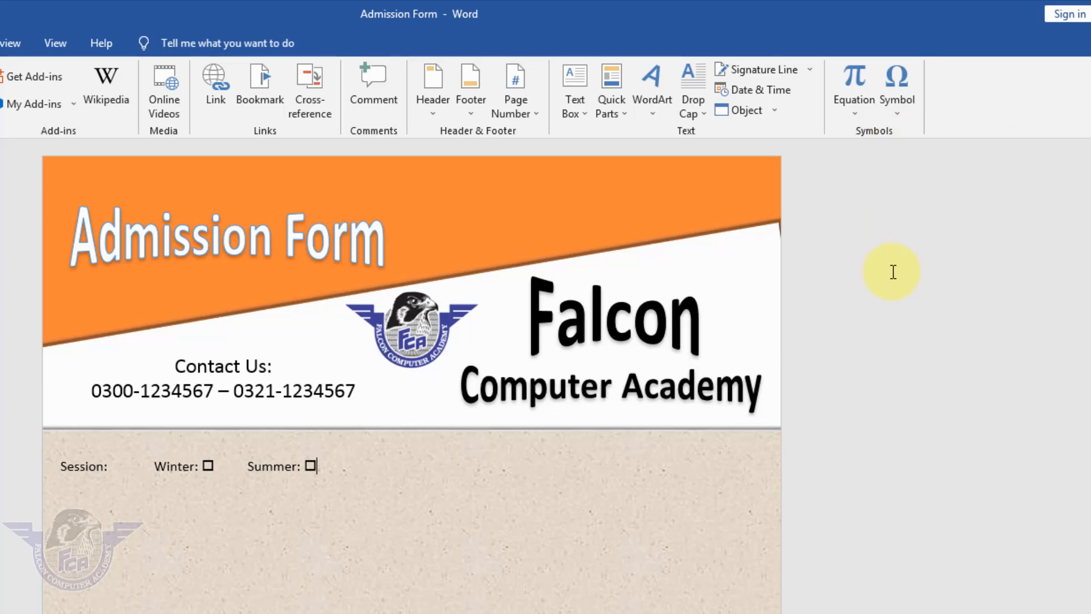
Add "Date:" with a long underscore fill-in line after the Summer checkbox, and start a new line
key("Tab")
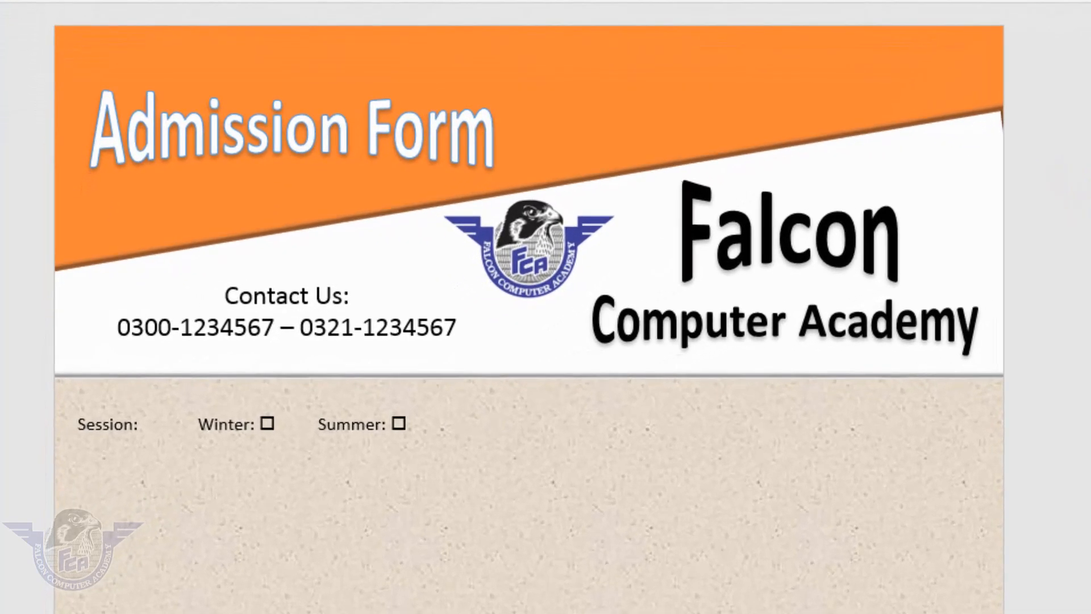
type("Date: _____________")
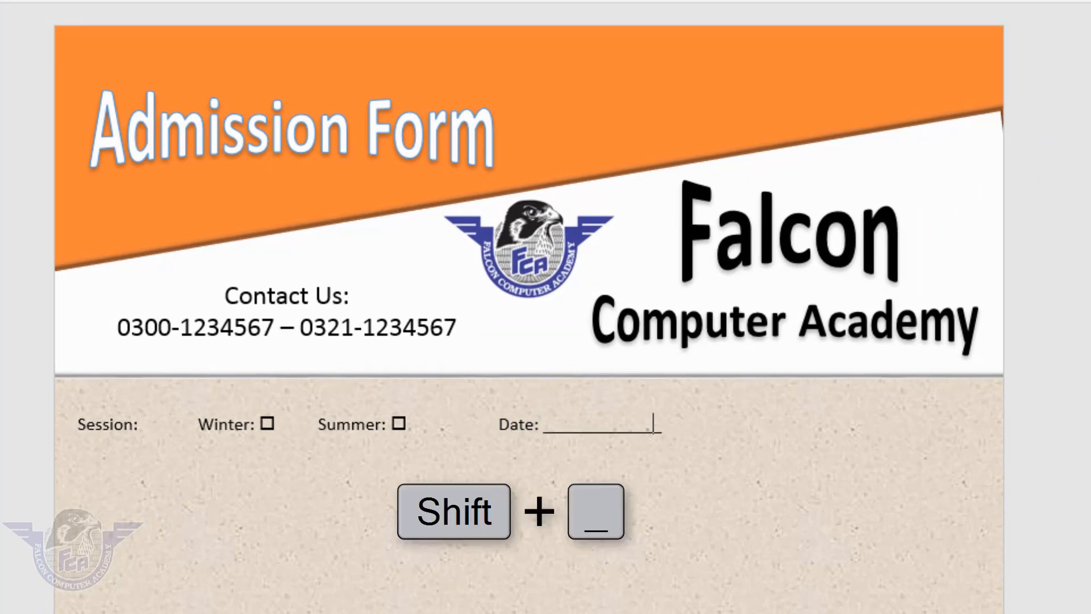
type("_______________")
key("BackSpace")
key("BackSpace")
key("BackSpace")
key("BackSpace")
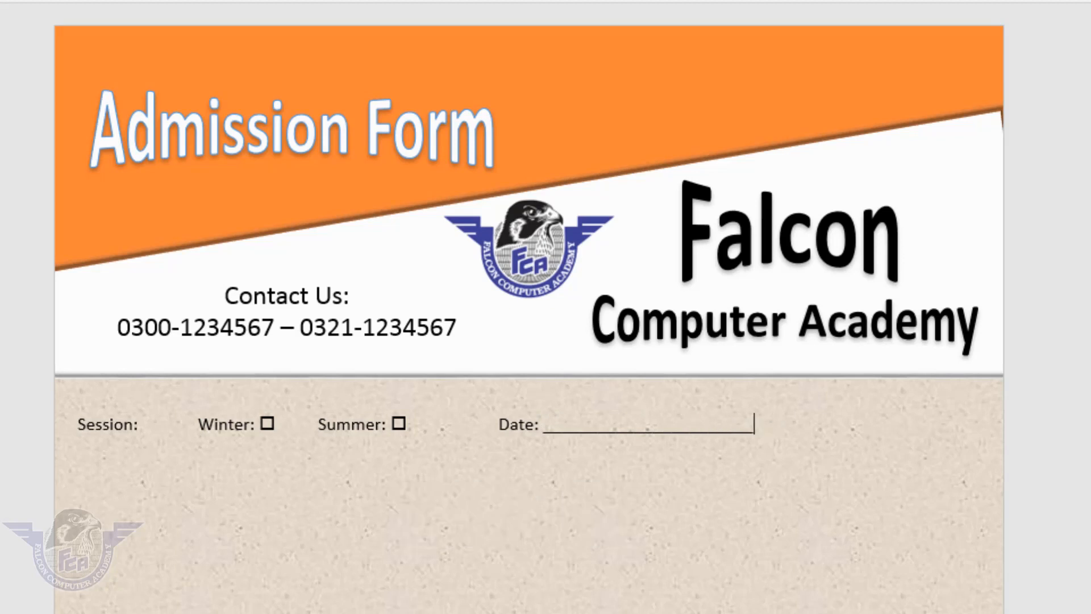
type("__")
key("Return")
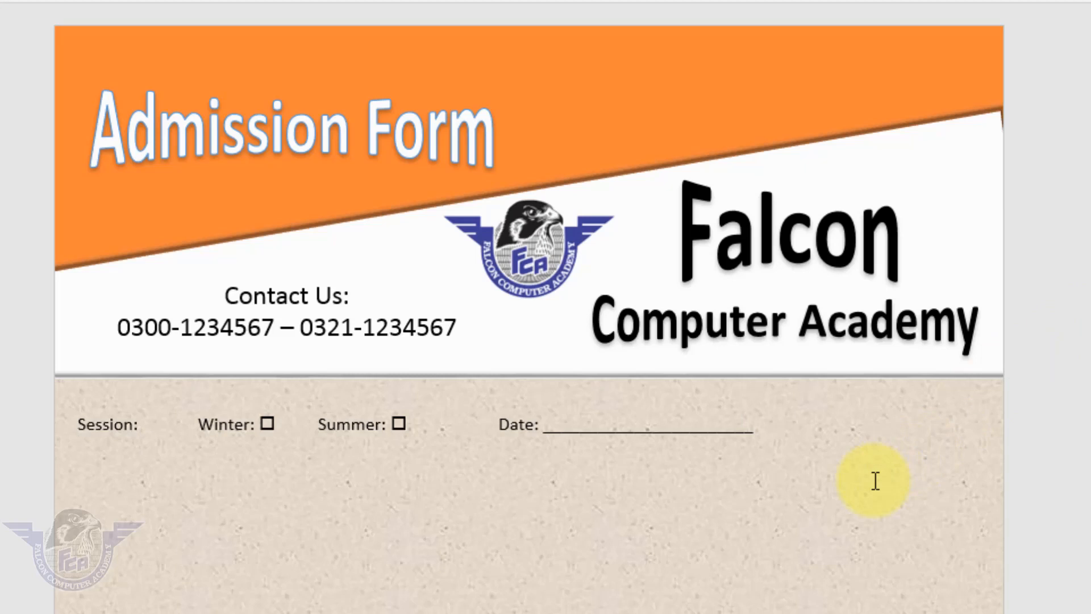
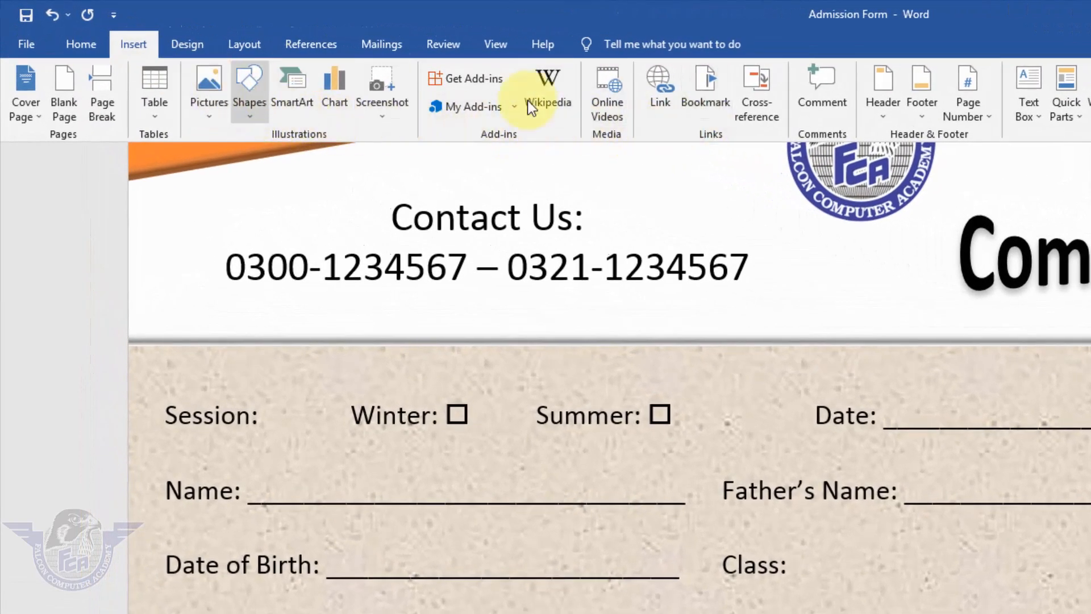
Draw a small rectangular text box directly after the "Class:" label
left_click(1035, 119)
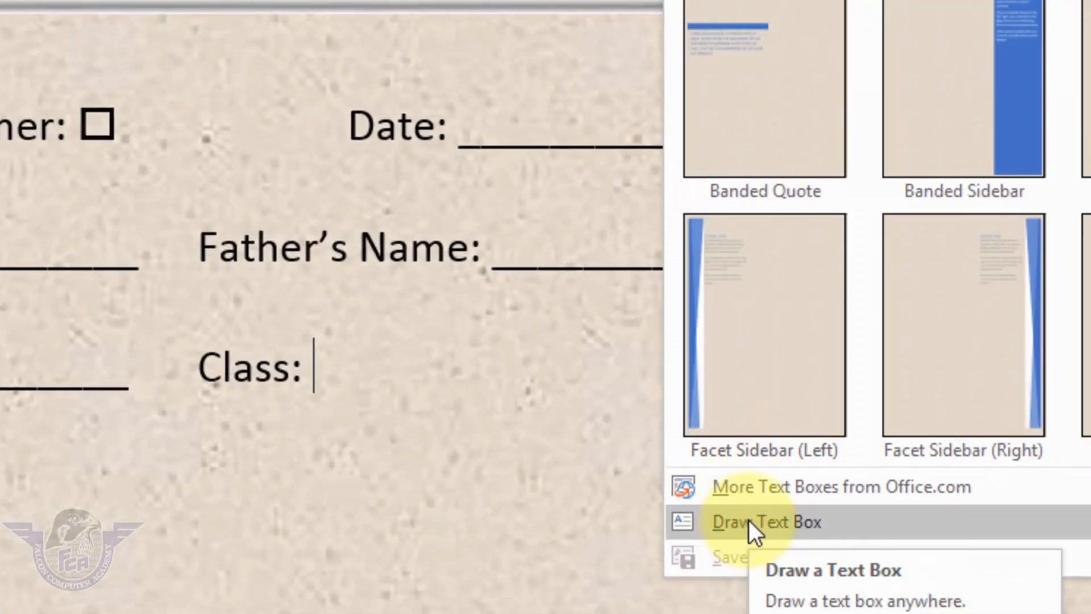
left_click(748, 520)
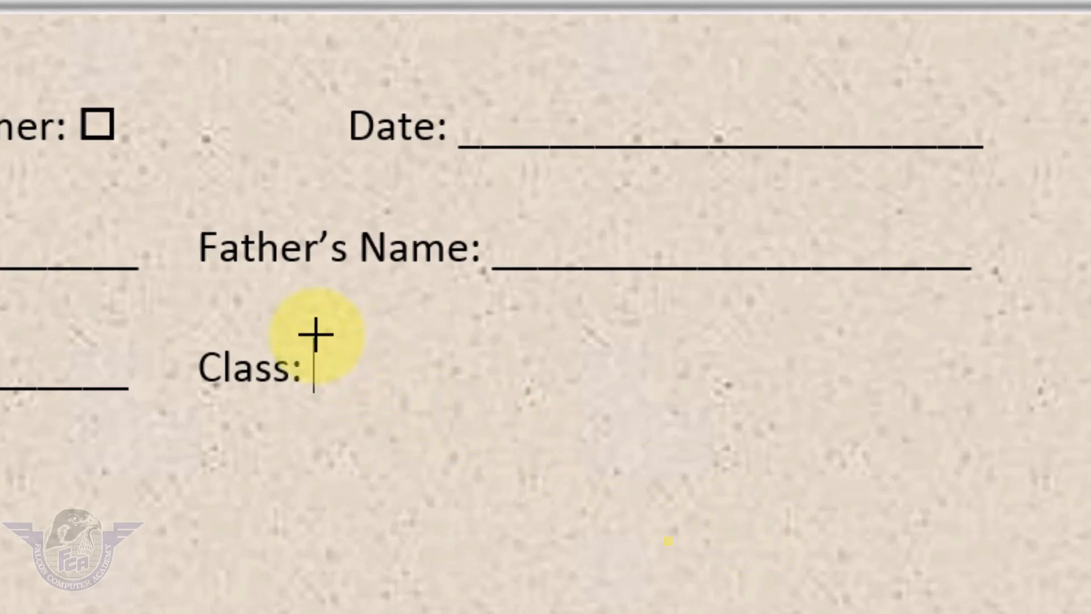
left_click_drag(319, 334, 344, 378)
mouse_move(414, 398)
left_mouse_down()
mouse_move(483, 416)
mouse_move(502, 409)
left_mouse_up()
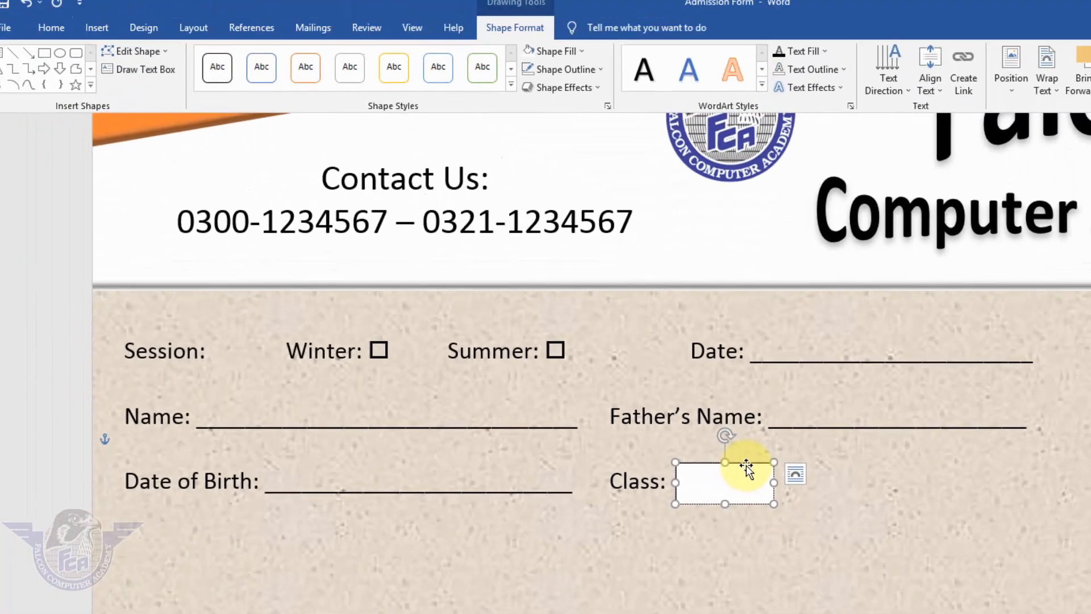
Duplicate the text box after "Class:" three times and arrange the copies side by side in a row of four boxes
left_click_drag(752, 467, 860, 466)
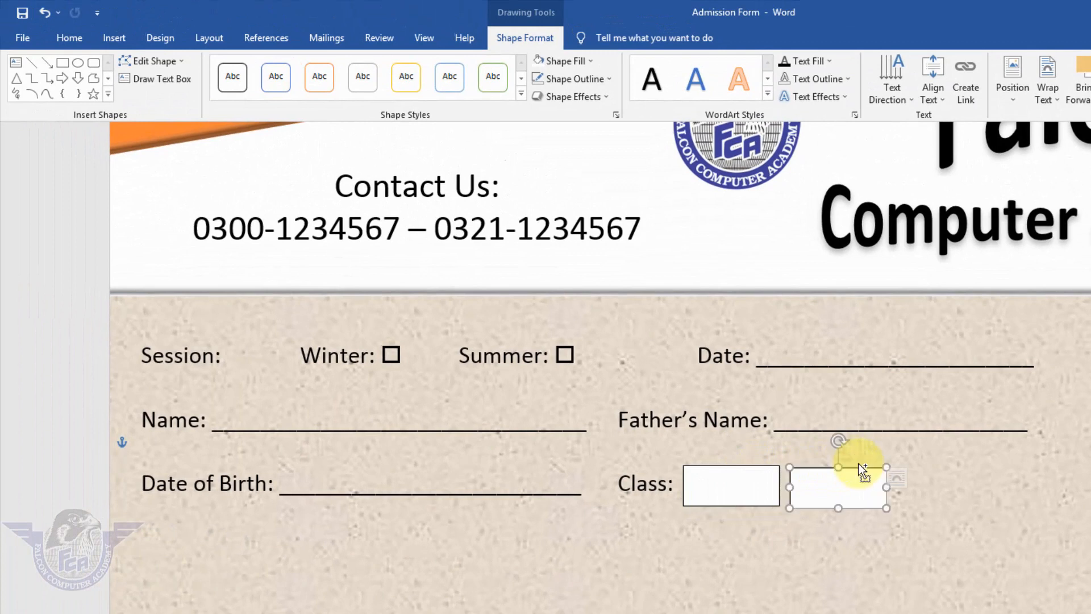
key("ctrl+d")
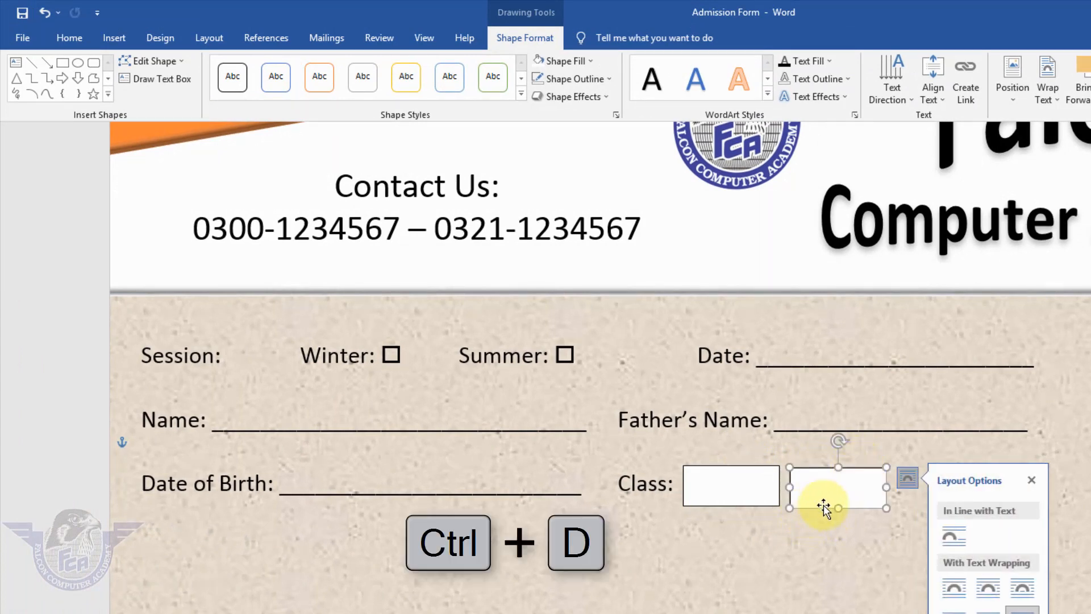
key("ctrl+d")
left_click_drag(838, 503, 921, 476)
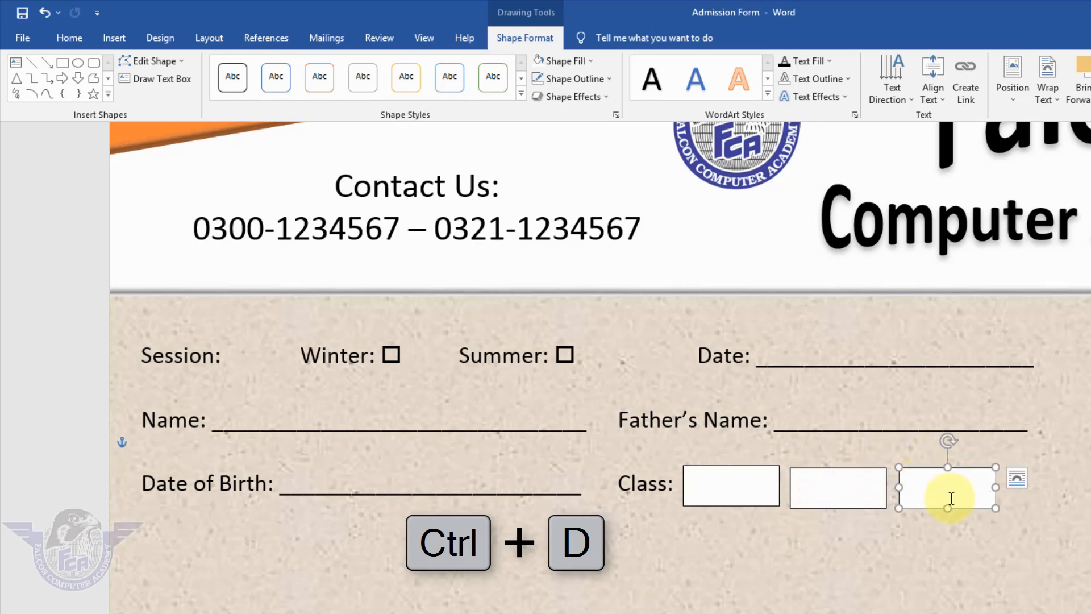
key("ctrl+d")
left_click_drag(967, 494, 1034, 467)
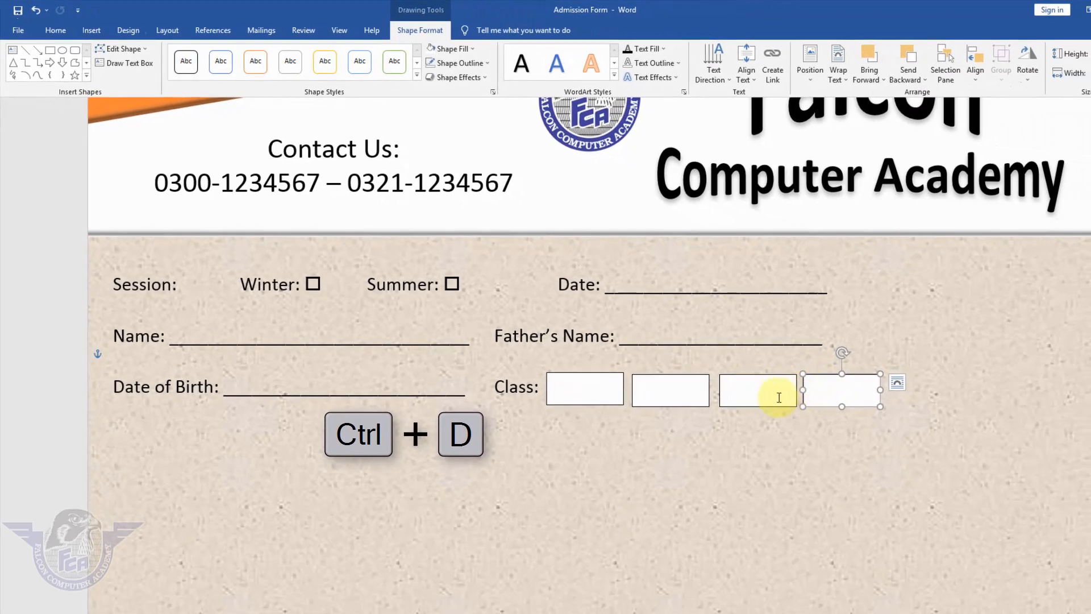
Select all four boxes after "Class:", distribute them horizontally and align them to their middle
left_click(744, 397, "shift")
left_click(635, 395, "shift")
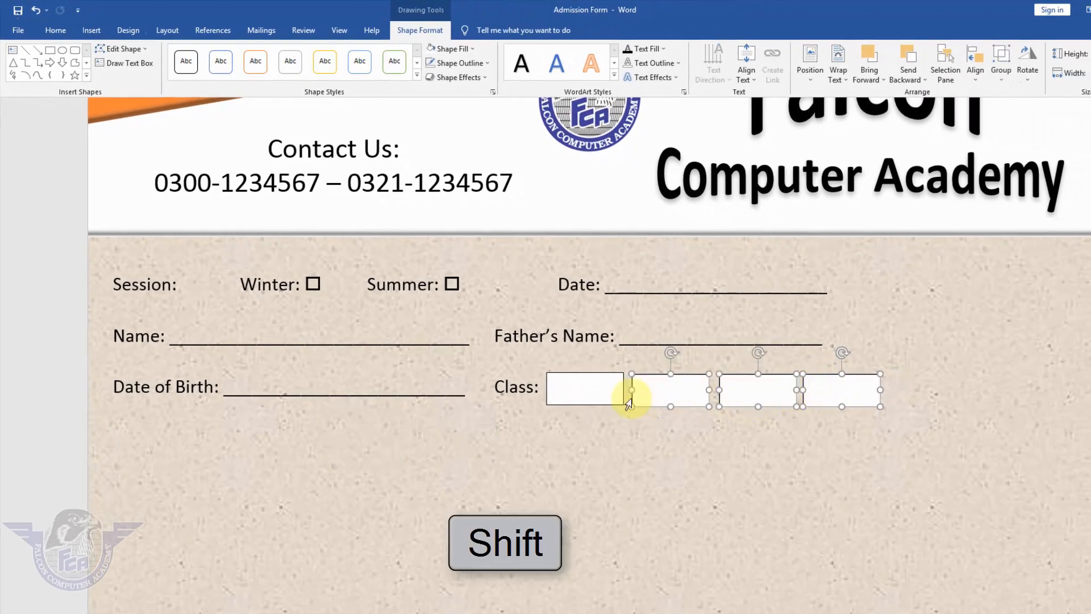
left_click(593, 401, "shift")
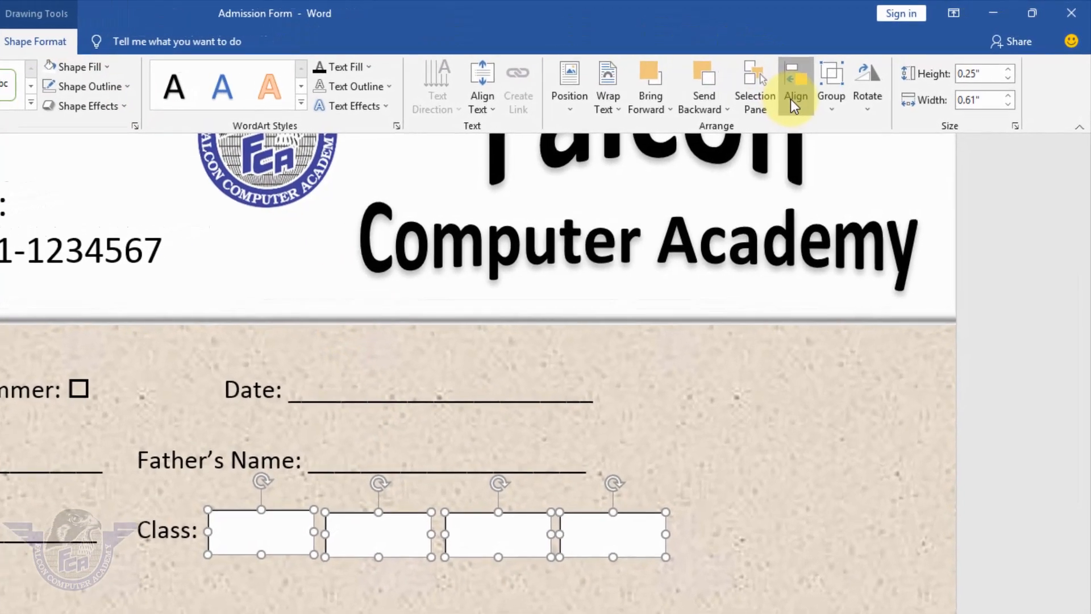
left_click(795, 98)
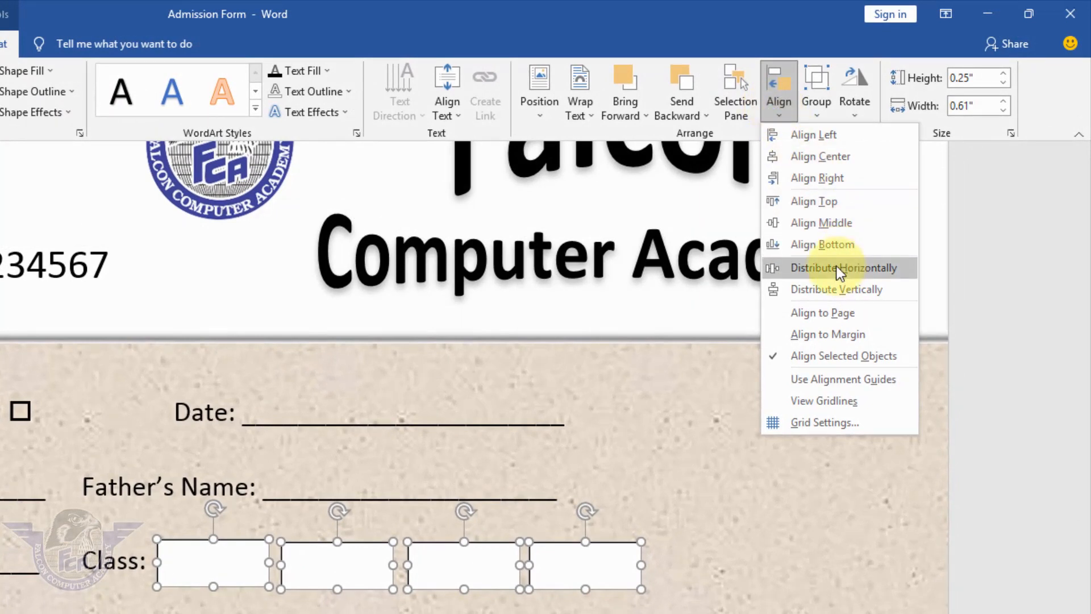
left_click(837, 267)
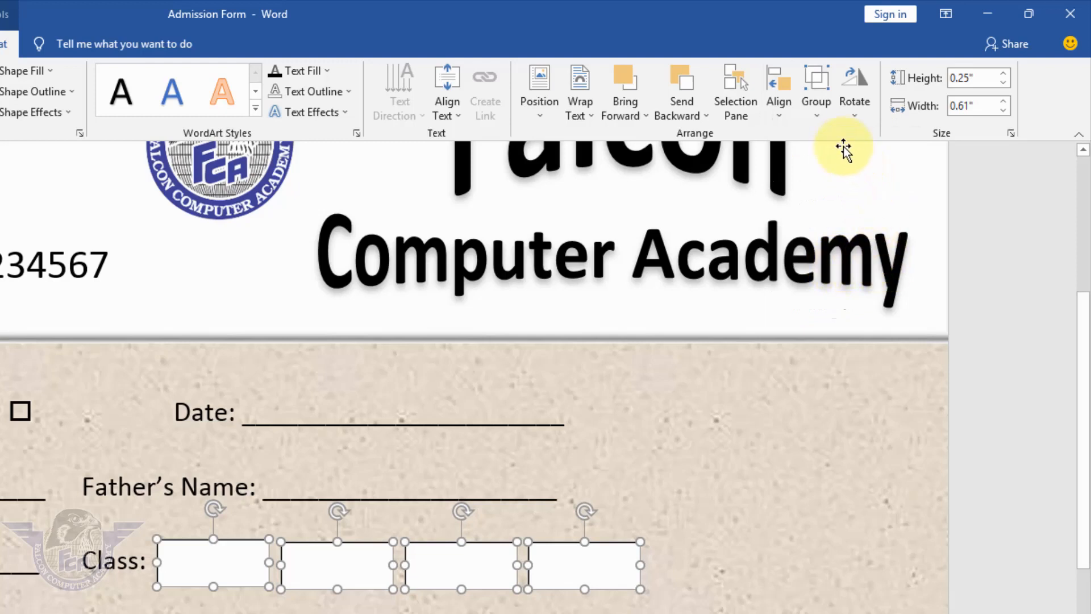
left_click(781, 116)
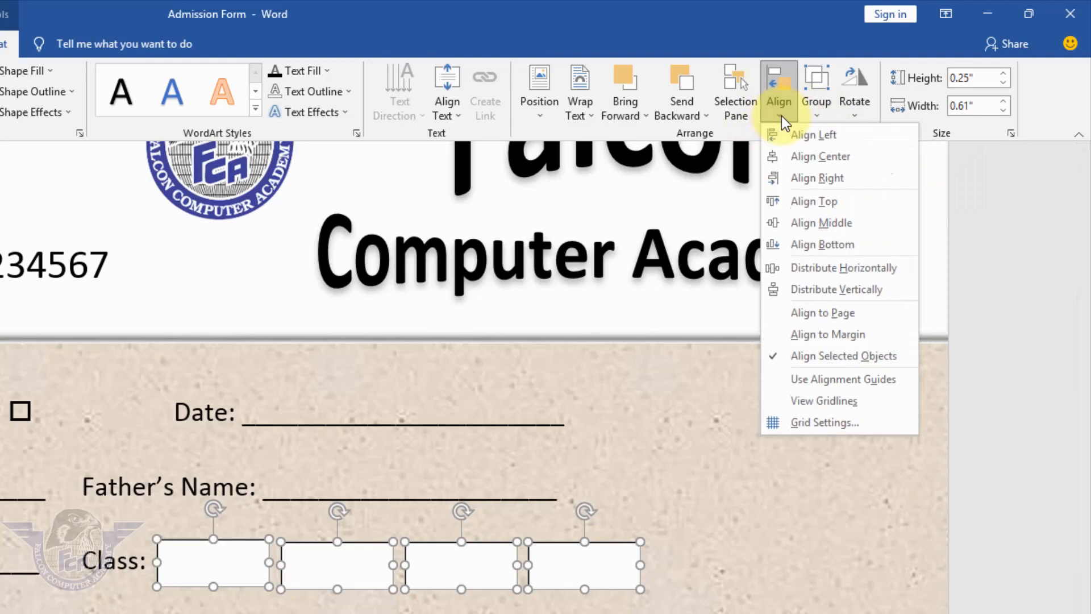
left_click(827, 222)
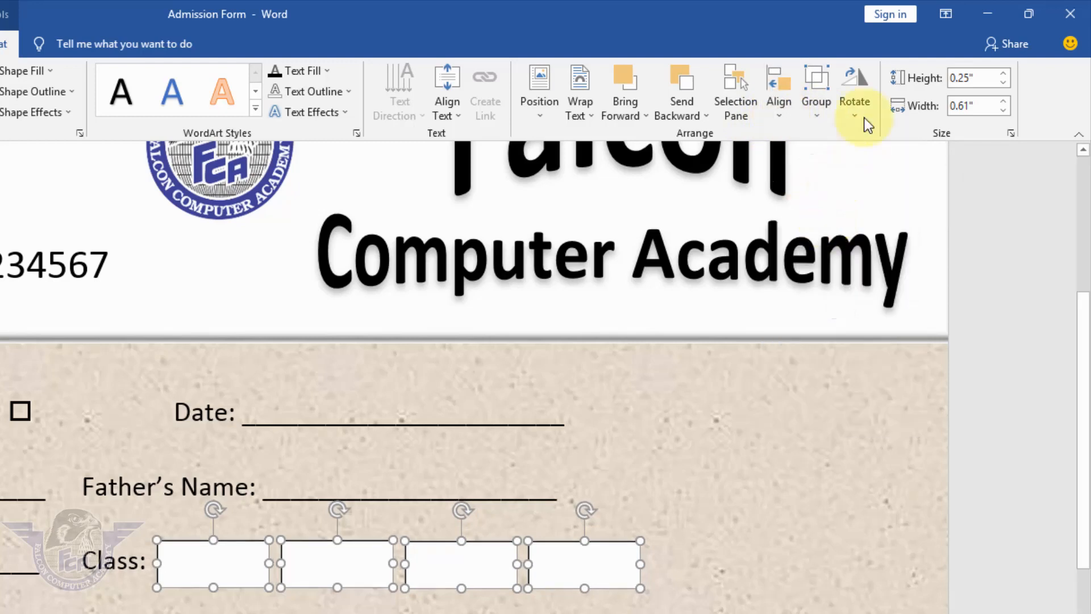
Group the four Class boxes and shrink the group to about 2.24" wide and 0.25" high
left_click(821, 113)
left_click(831, 134)
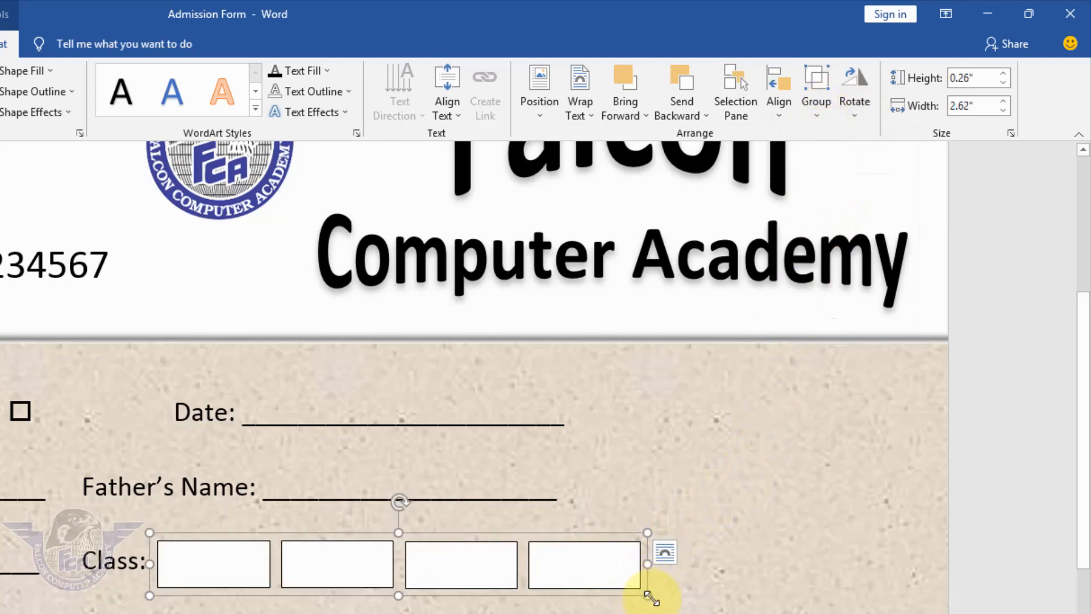
left_click_drag(647, 594, 571, 583)
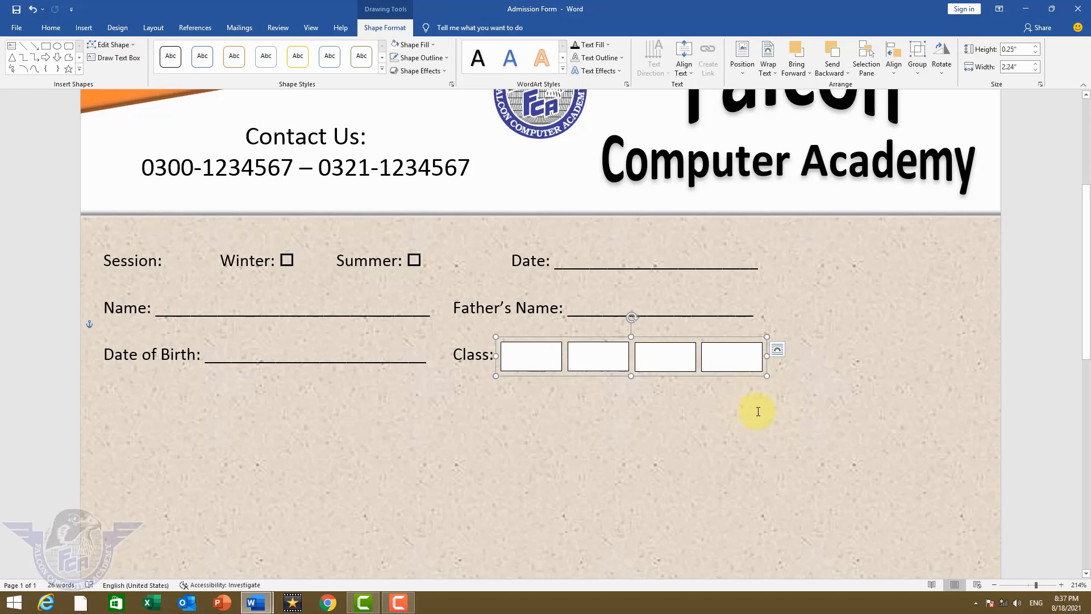
Add "Address:" on the line below "Date of Birth:" with an underscore fill-in line reaching the right end of the Class boxes
left_click(763, 409)
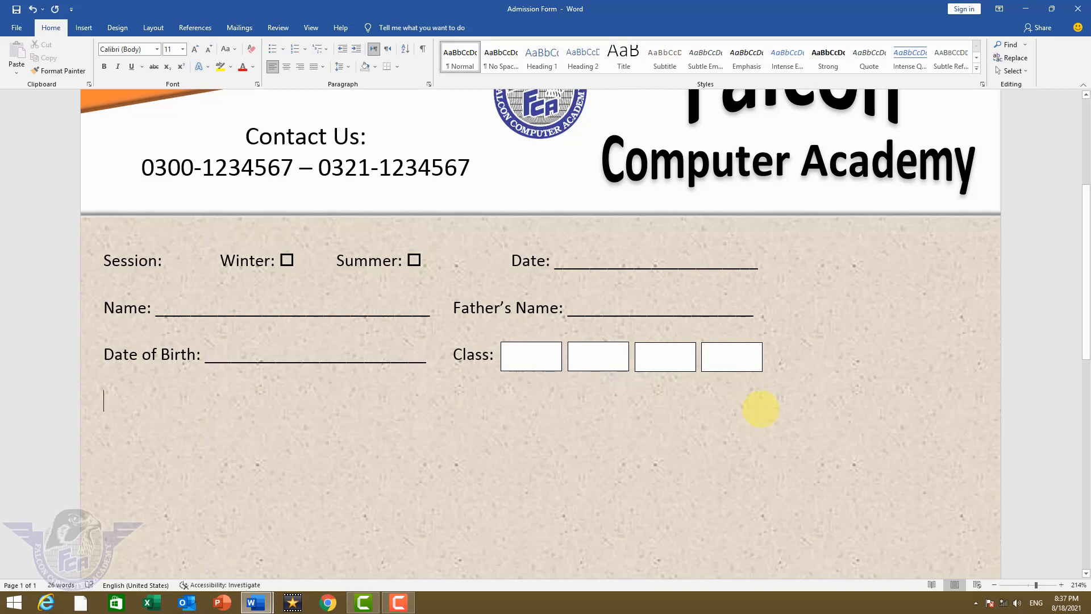
type("Address")
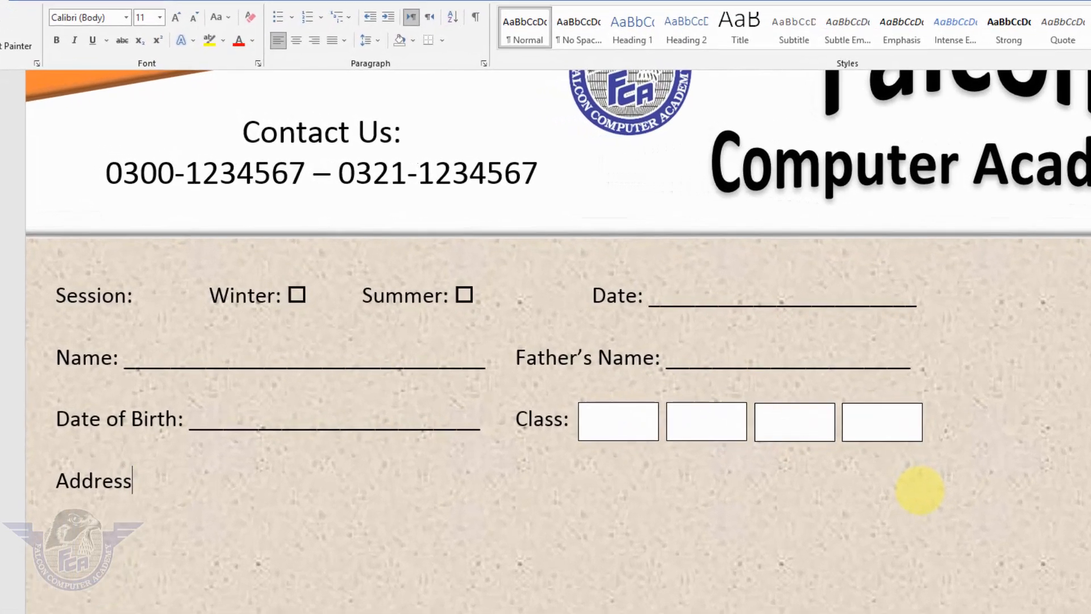
type(":")
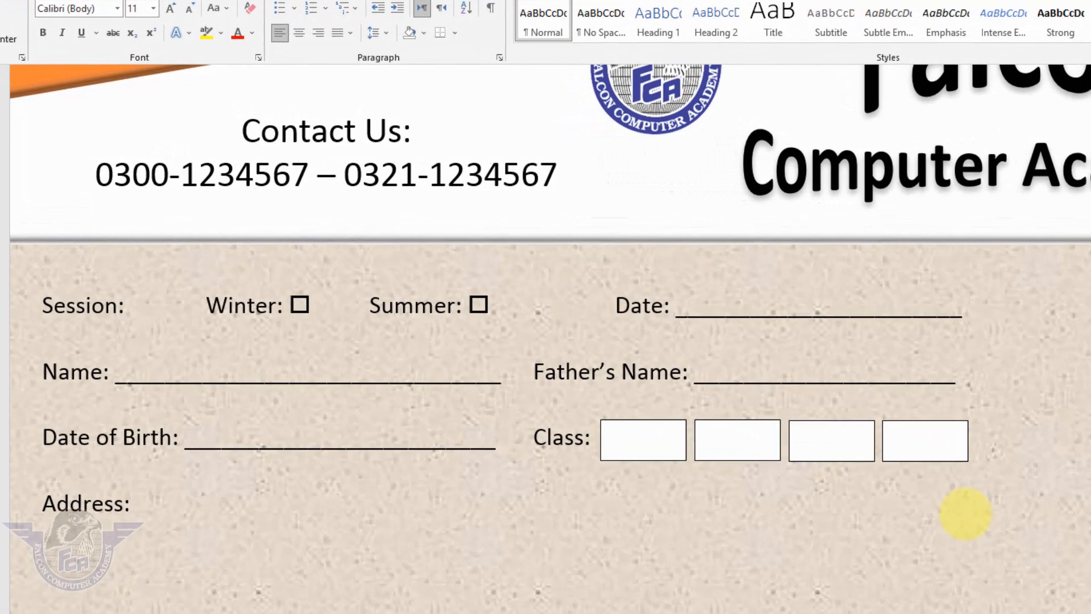
type(" ___________________________")
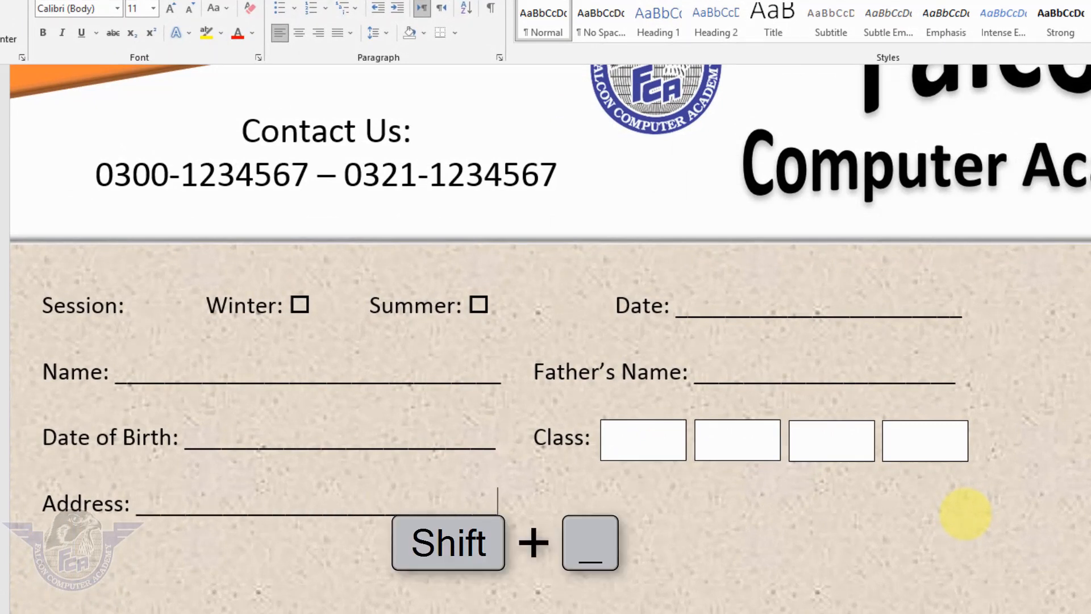
type("______________________________")
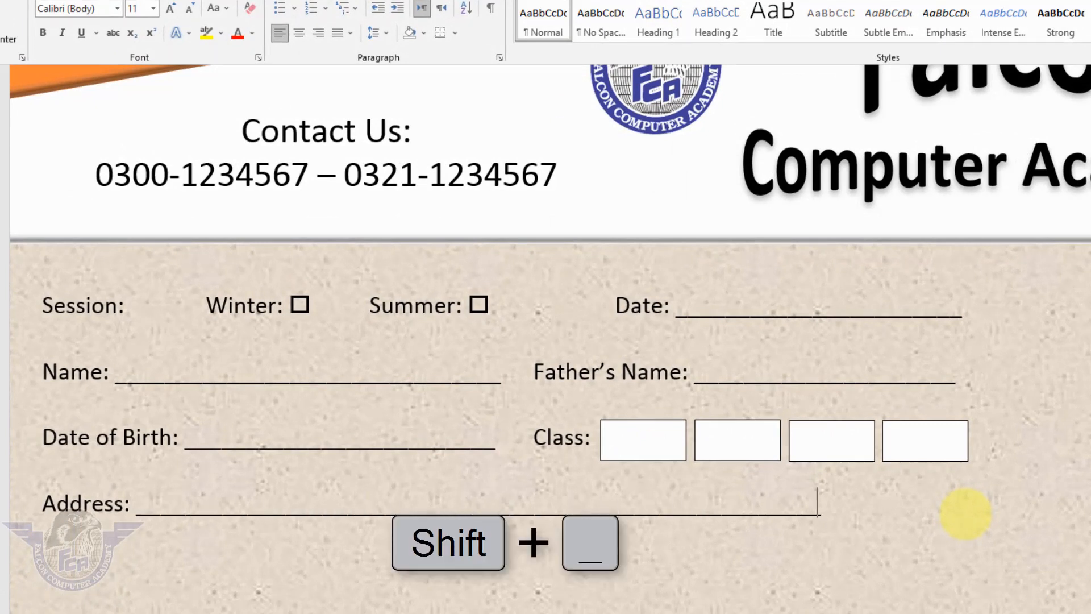
type("_____________")
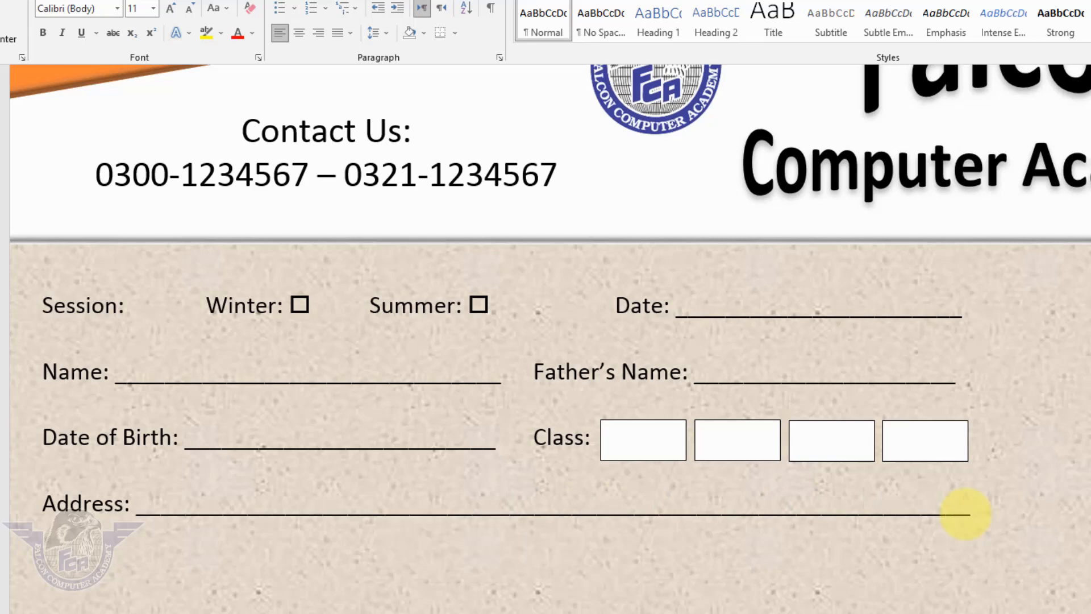
Add a second underscore line for the address, followed by "Phone #:" and an underscore fill-in line up to the right margin
key("Return")
key("BackSpace")
key("Return")
type("_________________________________________________________")
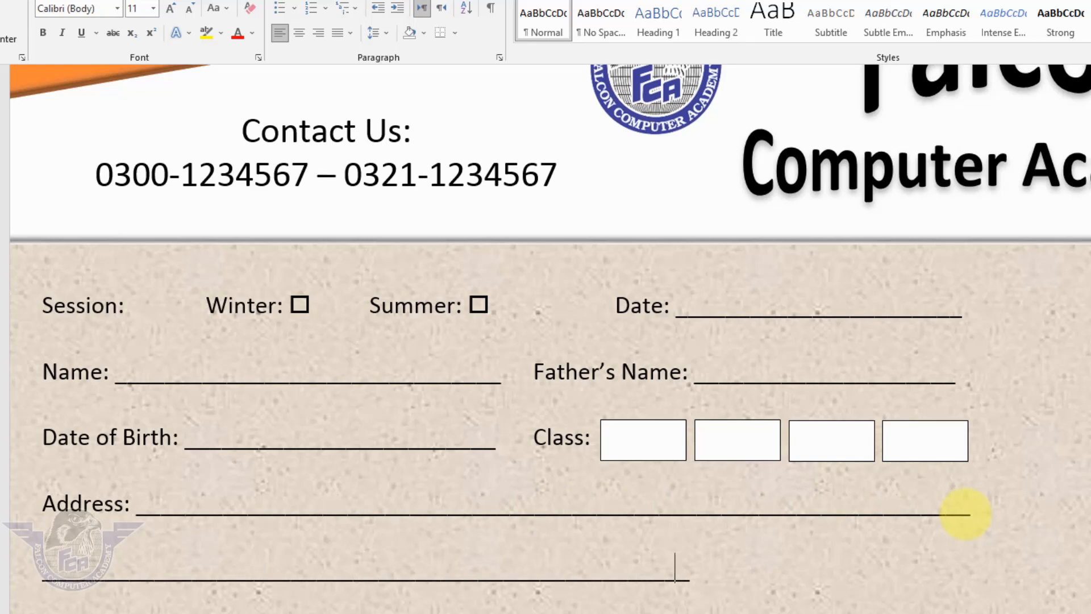
type("_________ Phone")
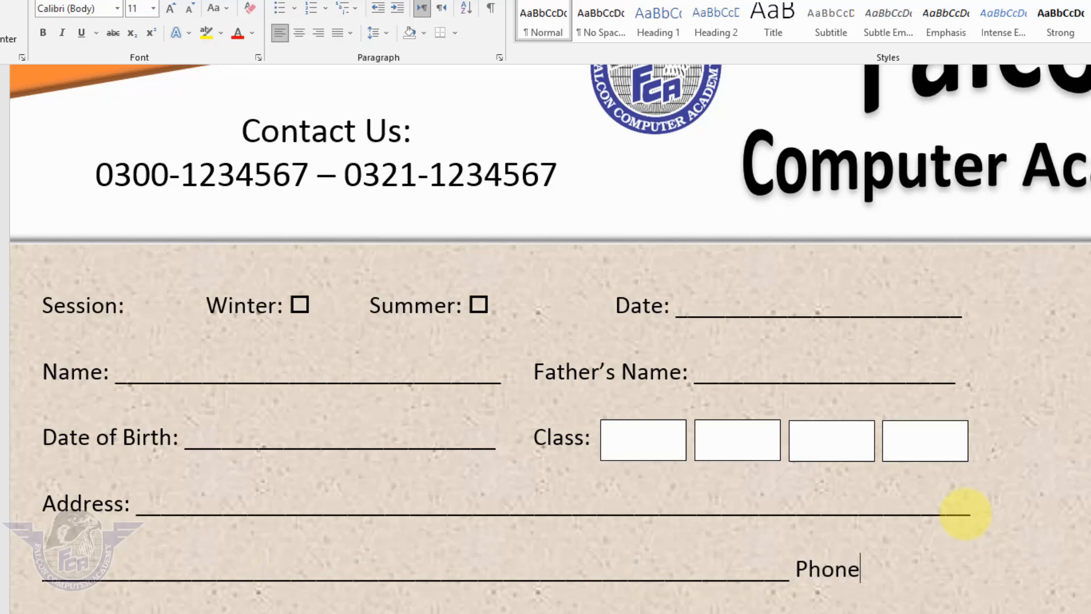
type(":")
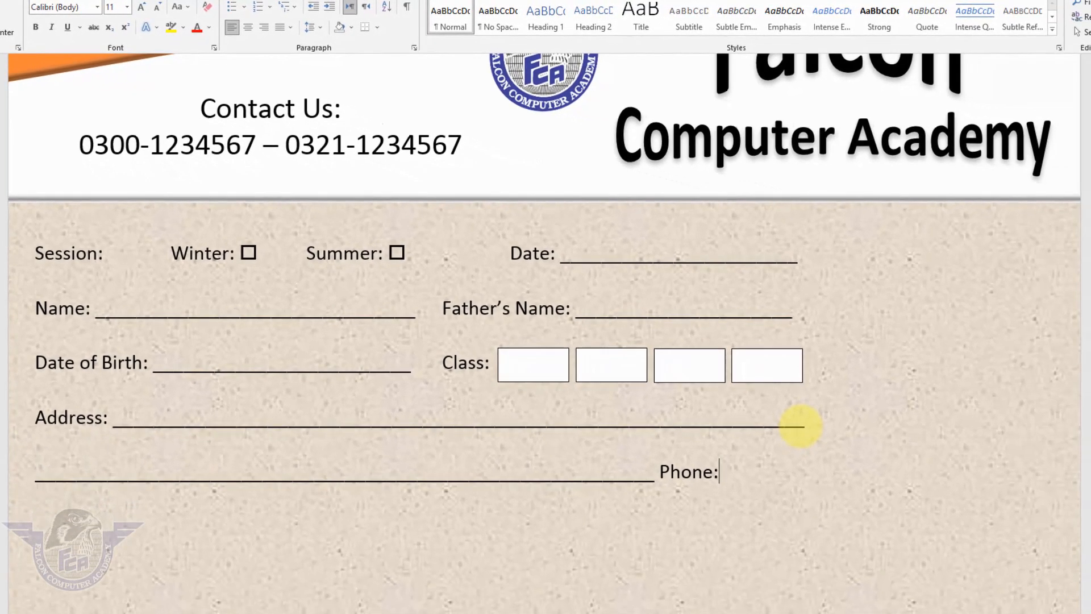
key("BackSpace")
type("#: _____________________")
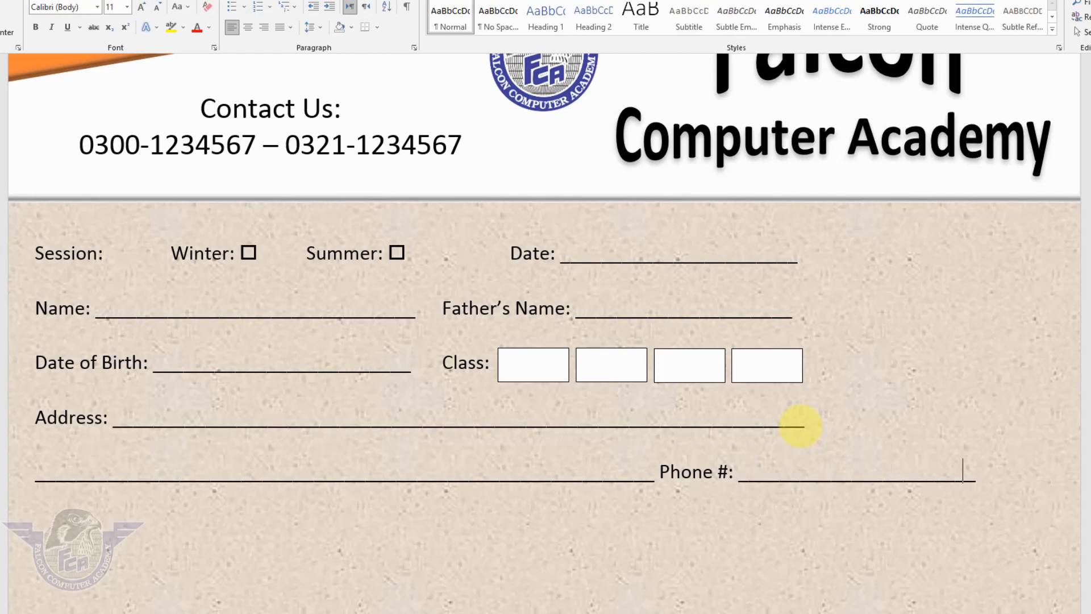
type("_______")
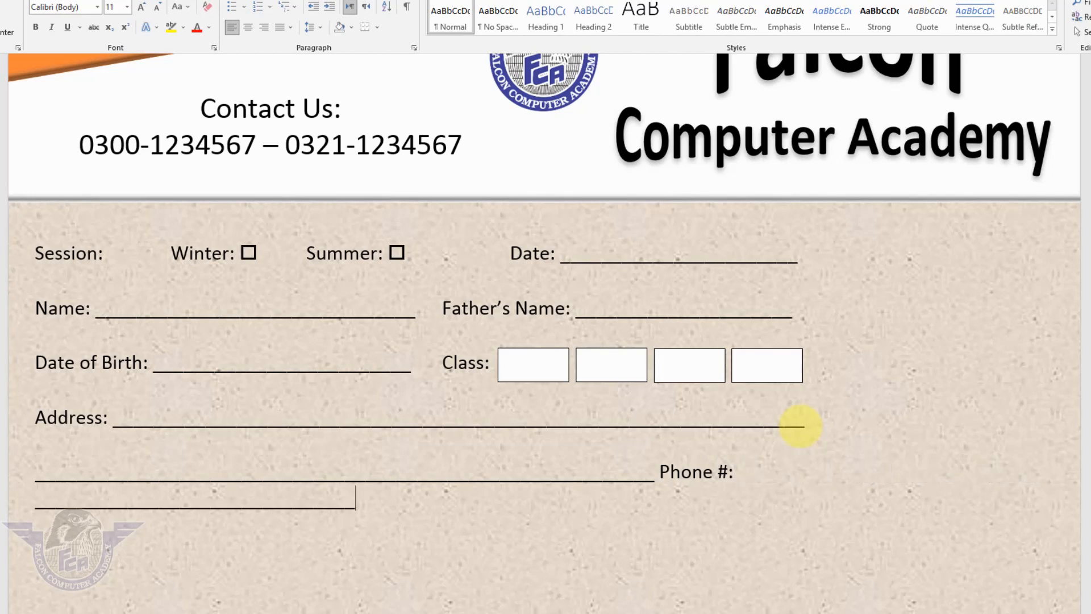
key("BackSpace")
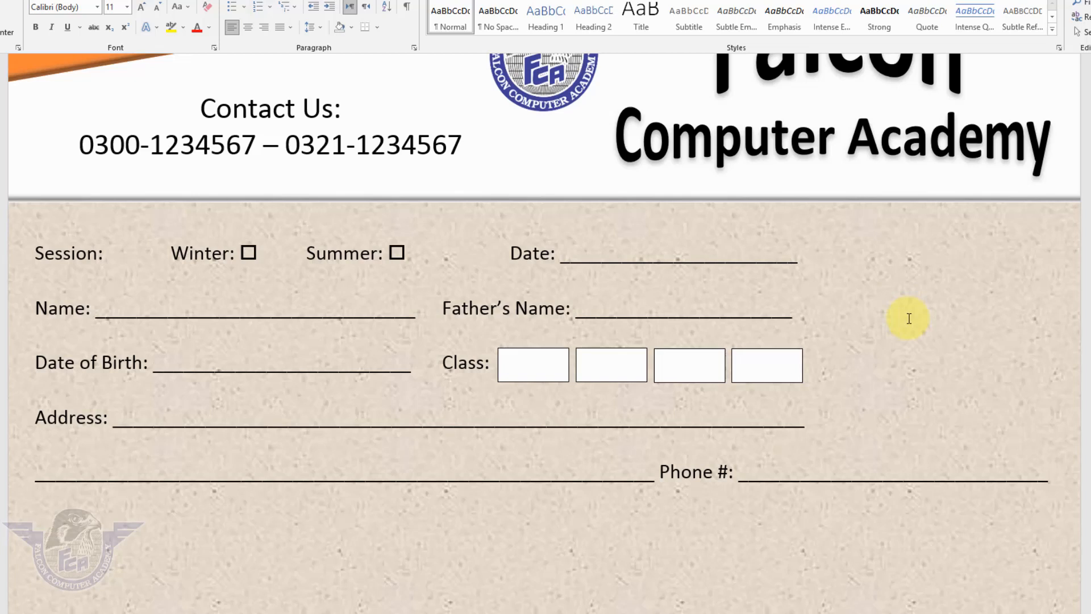
Add a line with "Group:" and, two tabs after its fill-in underscores, "Subject:" with an underscore line up to the right margin
type("Group: __________")
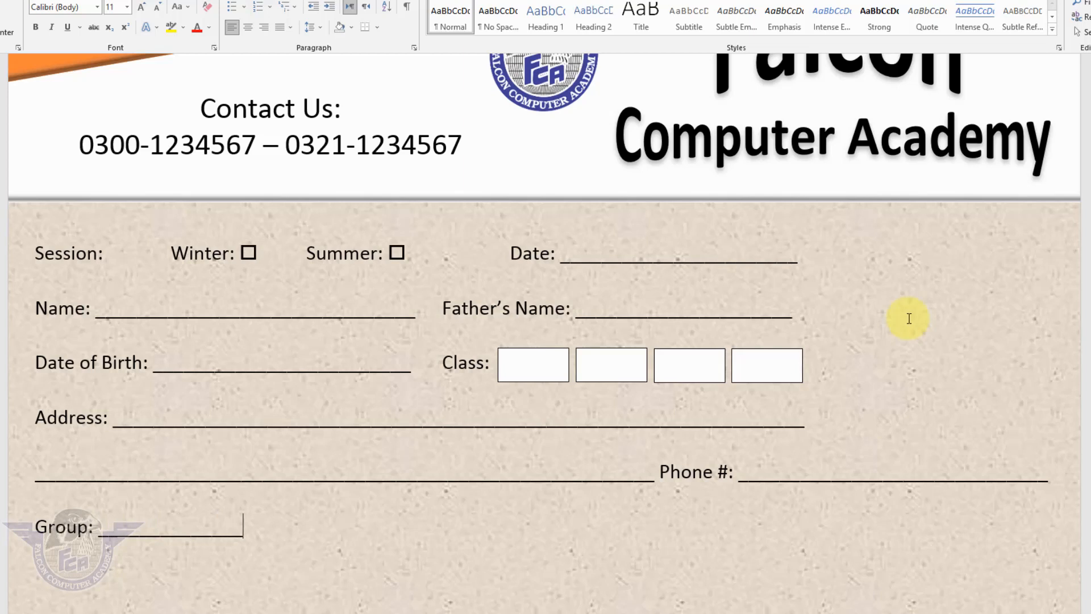
type("__________")
key("Tab")
key("Tab")
type("Subject: _")
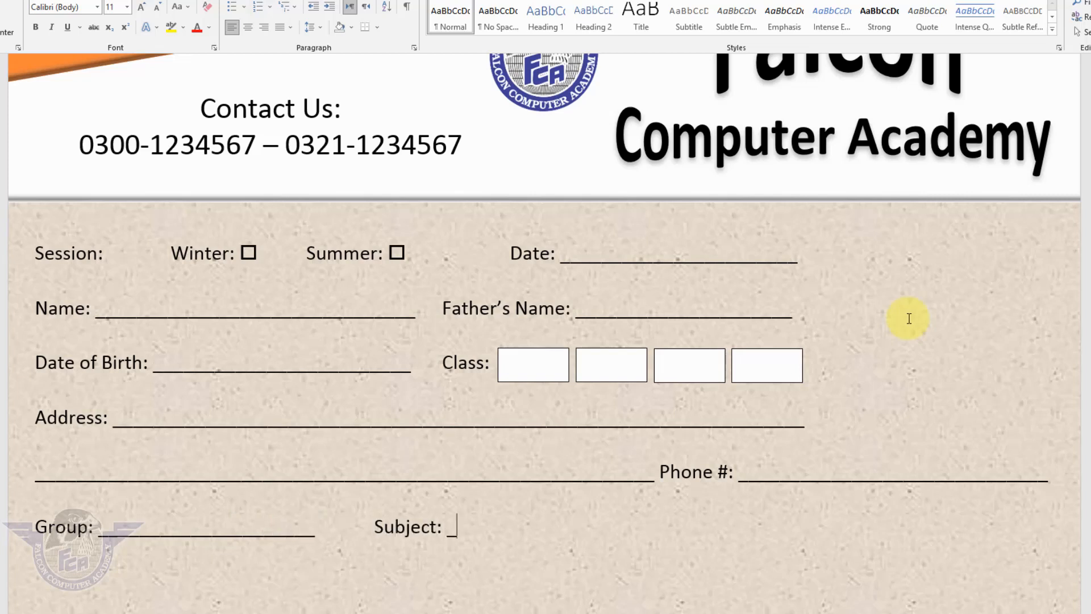
type("_______________________________________________________________")
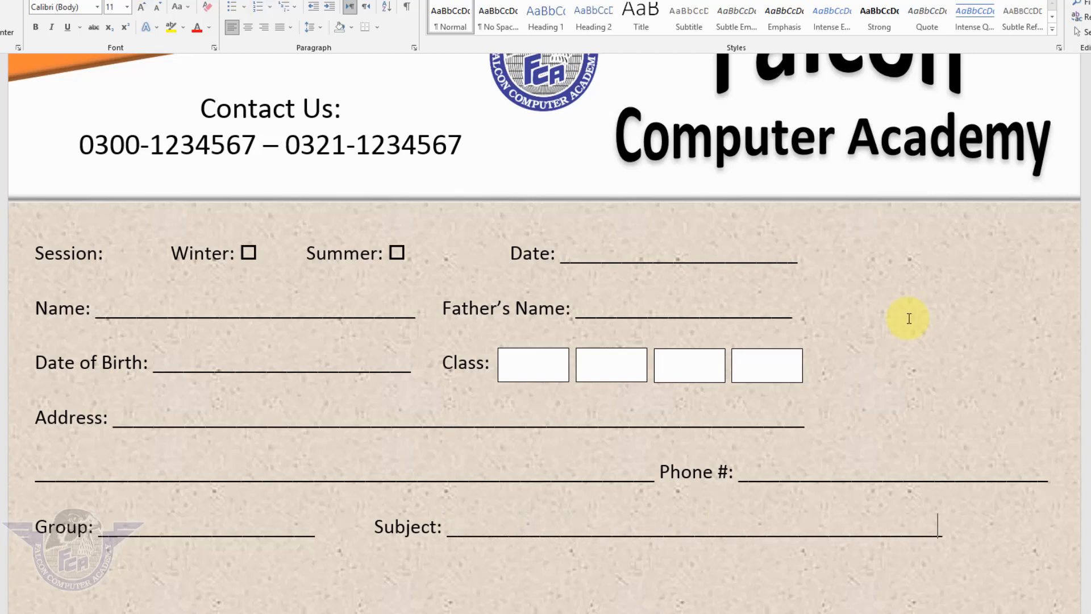
type("______")
key("BackSpace")
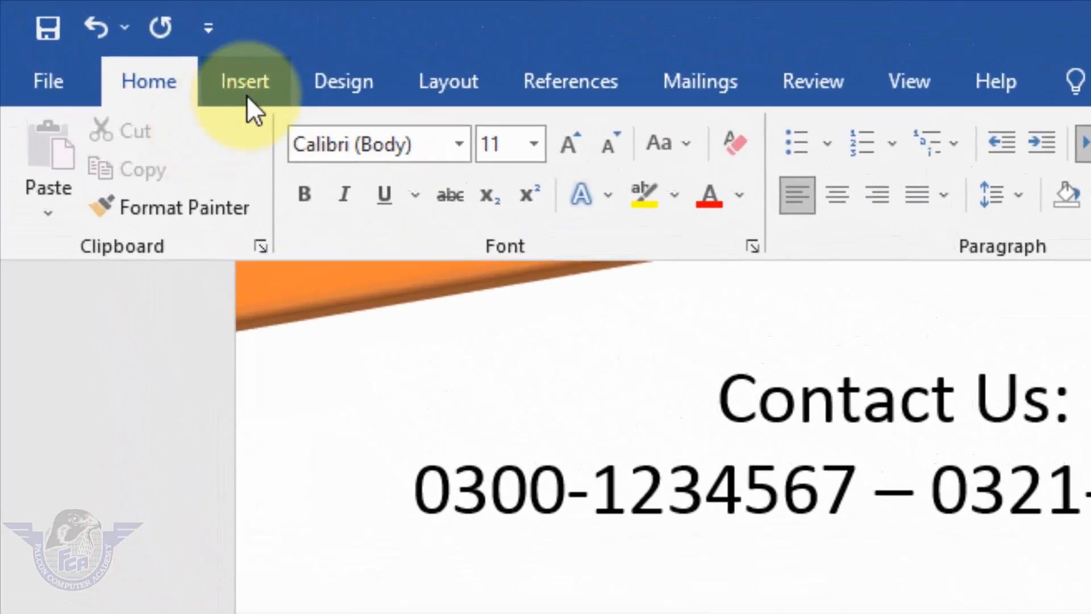
Draw a rectangle about 1.55" high and 1.23" wide in the blank area beside the Date, Father's Name and Class fields
left_click(247, 92)
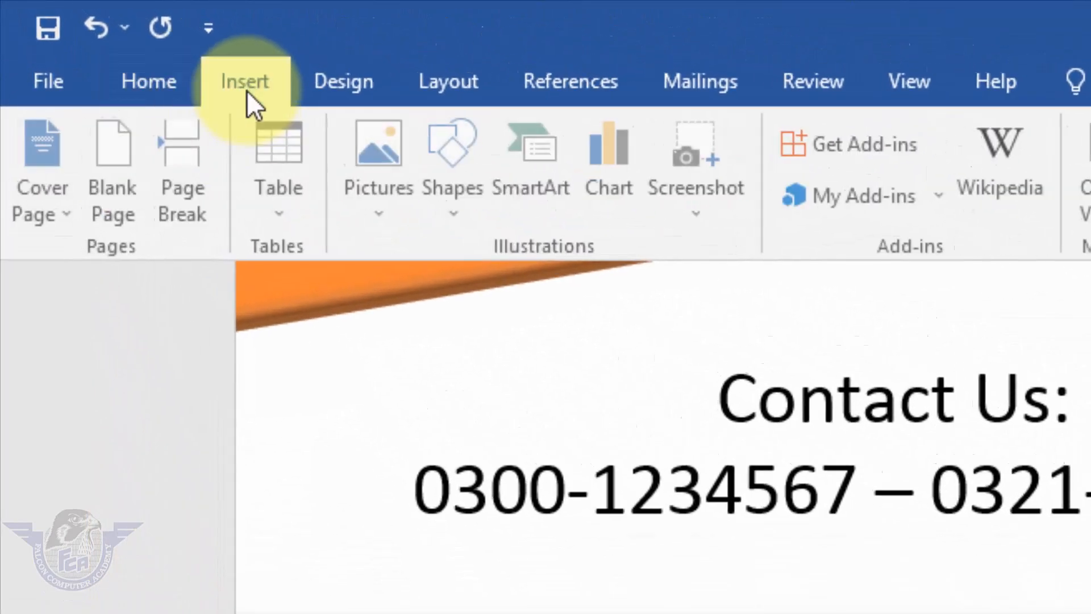
left_click(469, 209)
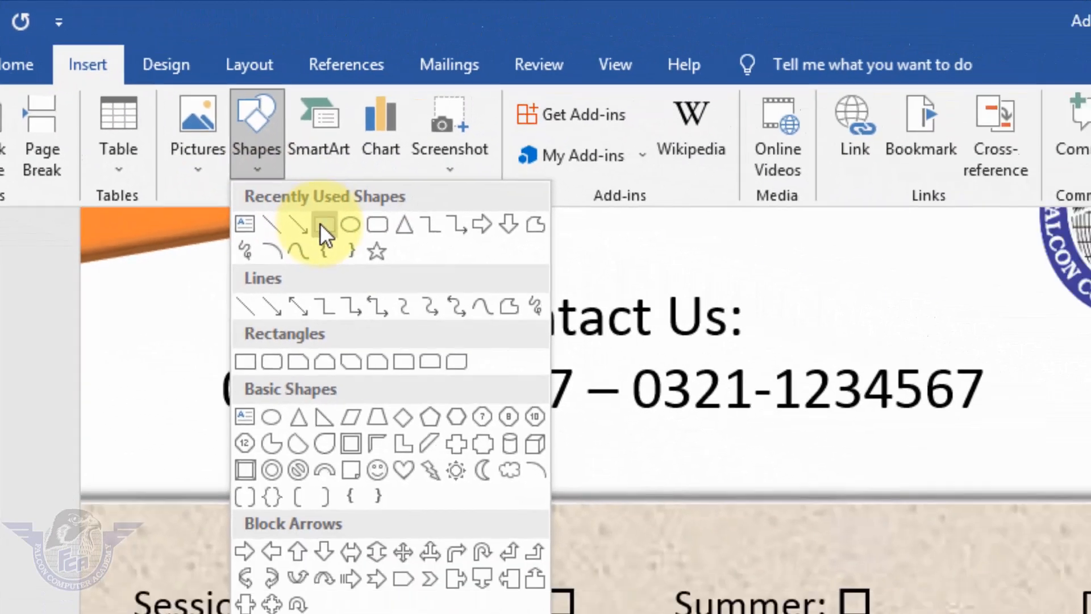
left_click(539, 281)
mouse_move(793, 328)
left_mouse_down()
mouse_move(970, 577)
mouse_move(971, 555)
left_mouse_up()
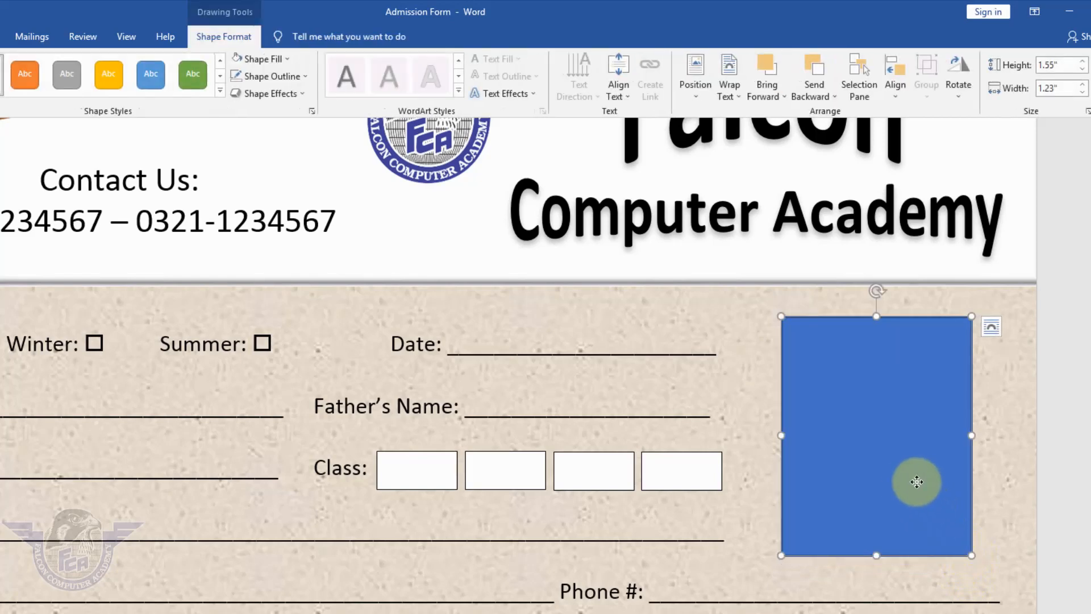
left_click_drag(915, 480, 934, 482)
Draw a rectangle band about 0.48" high and 7.95" wide below the Group and Subject line, reaching across the page
scroll(621, 539, "down", 5)
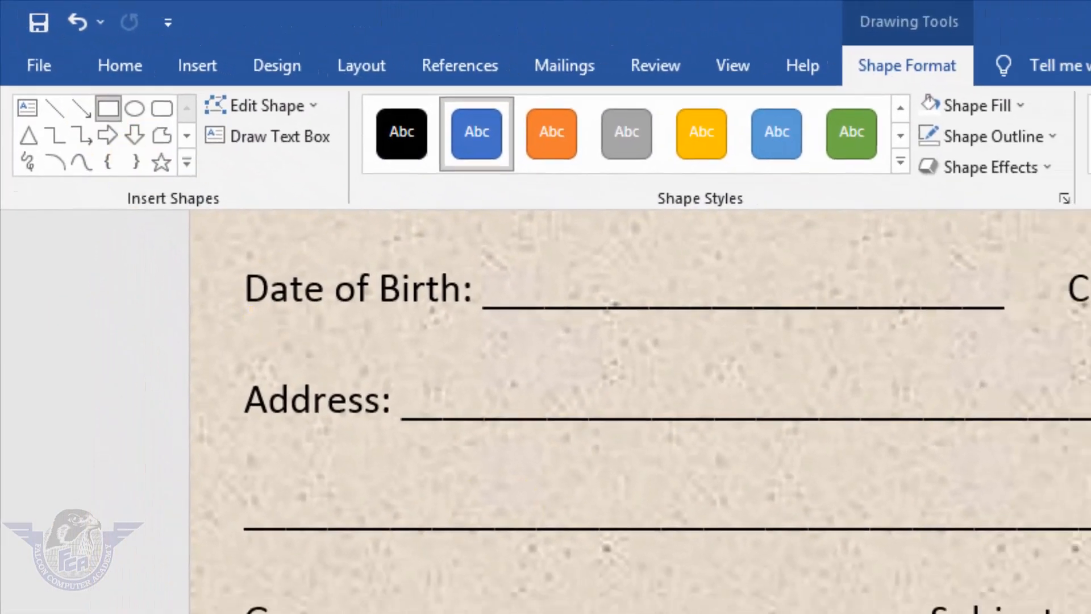
left_click(108, 108)
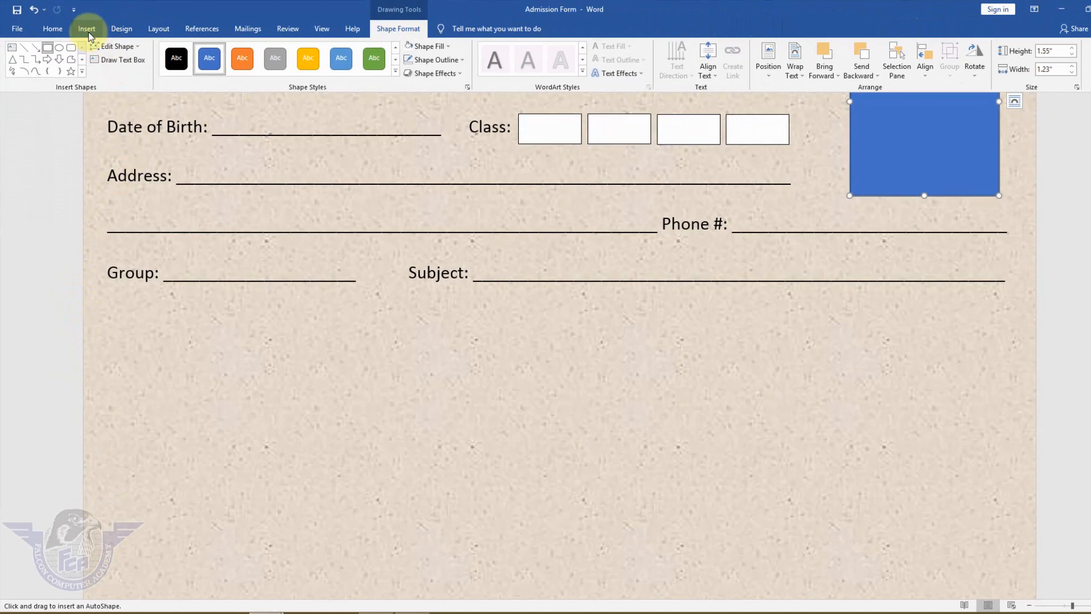
left_click(87, 29)
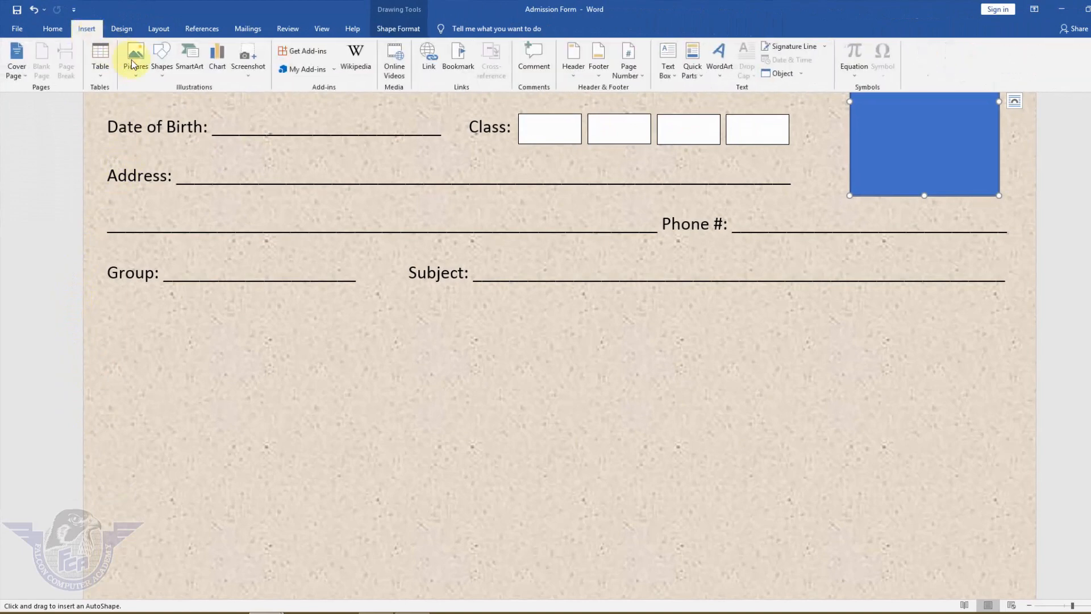
left_click(162, 73)
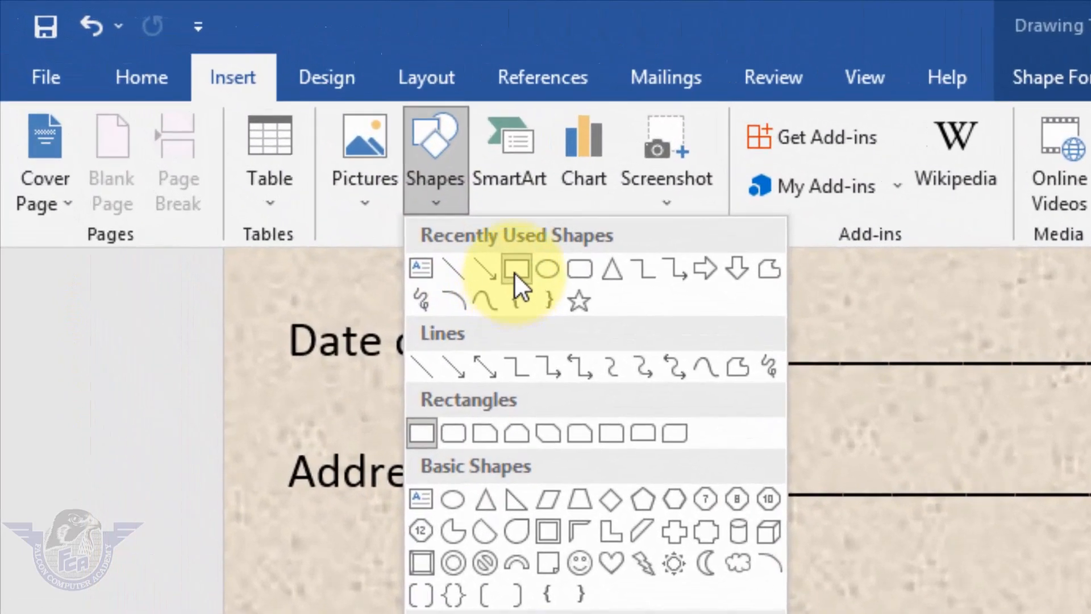
left_click(194, 102)
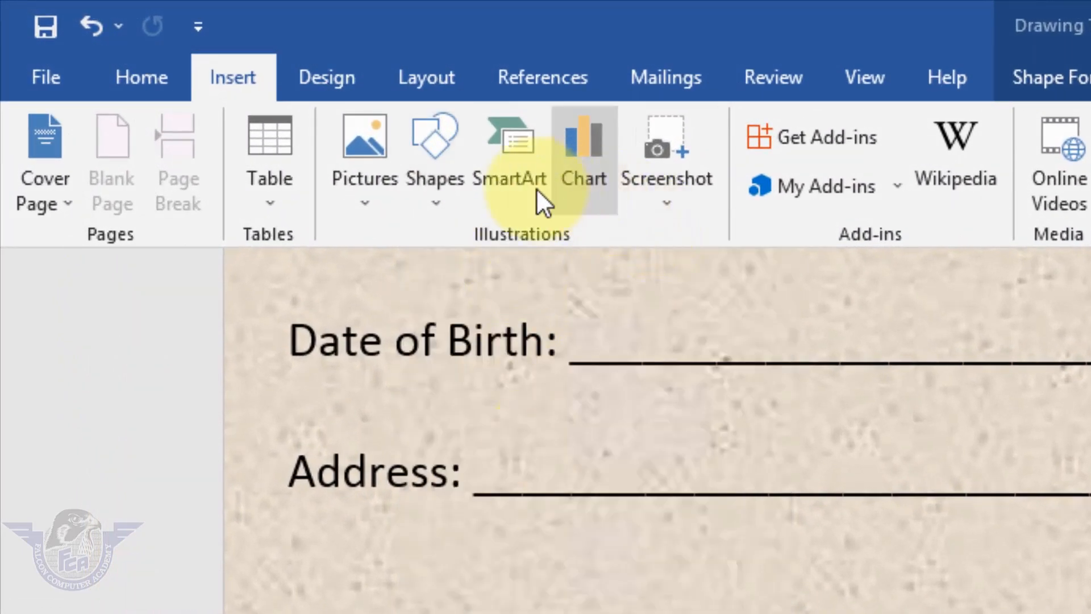
left_click(419, 197)
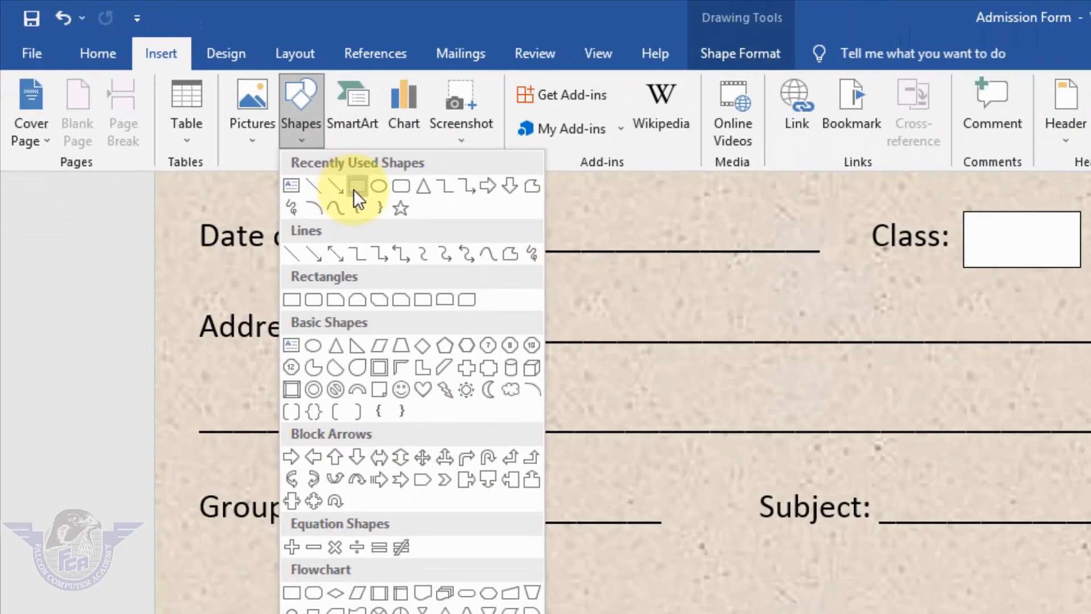
left_click(354, 187)
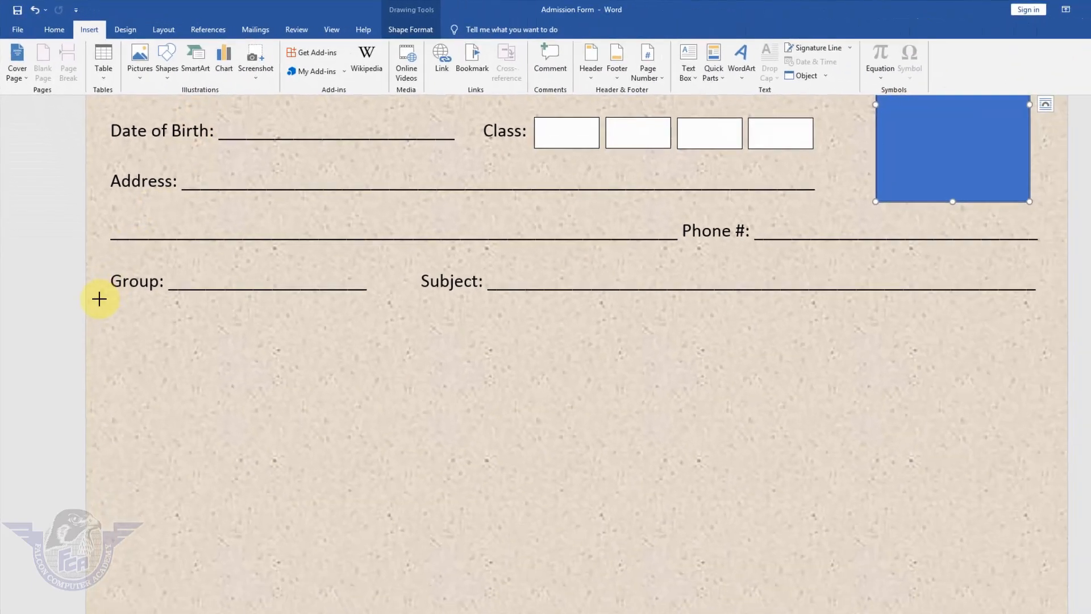
left_click_drag(86, 310, 230, 354)
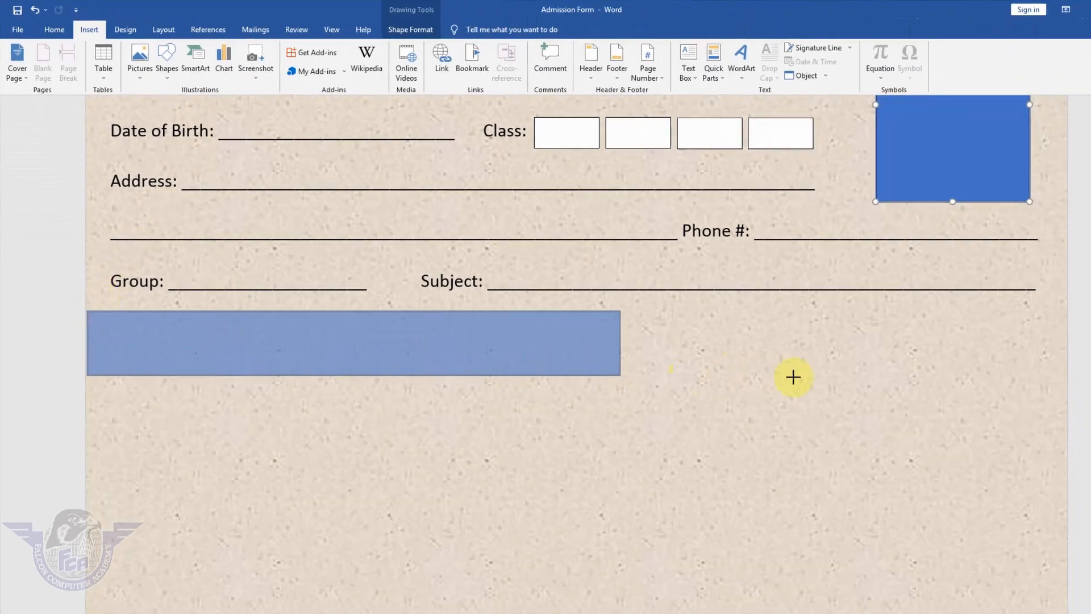
left_click_drag(792, 376, 1068, 370)
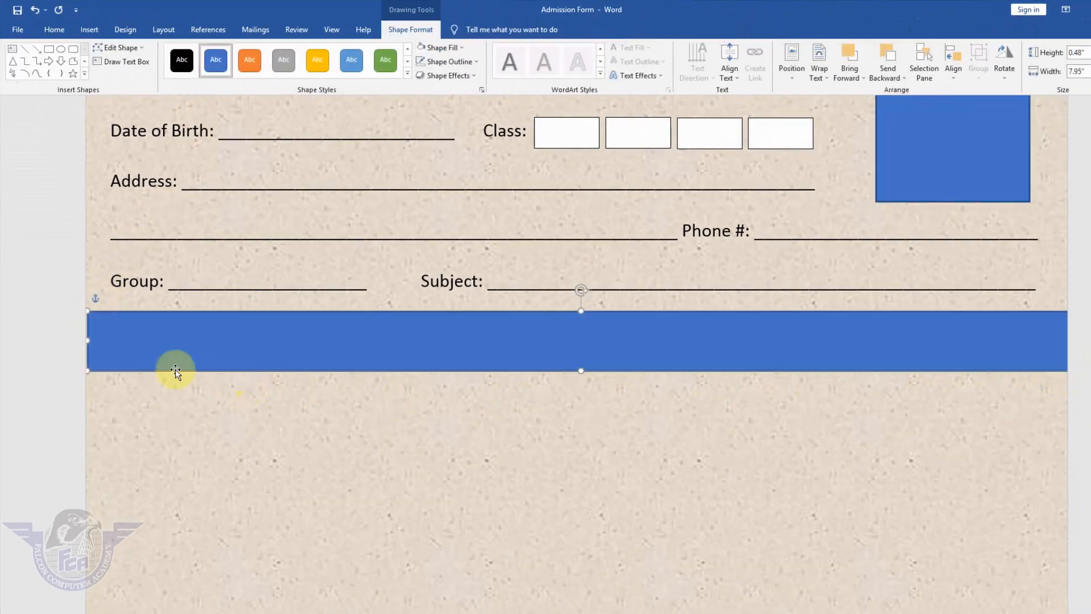
Widen the band to about 8.1" so it covers the full page width, shift it slightly down and reduce its height
left_click_drag(87, 373, 66, 375)
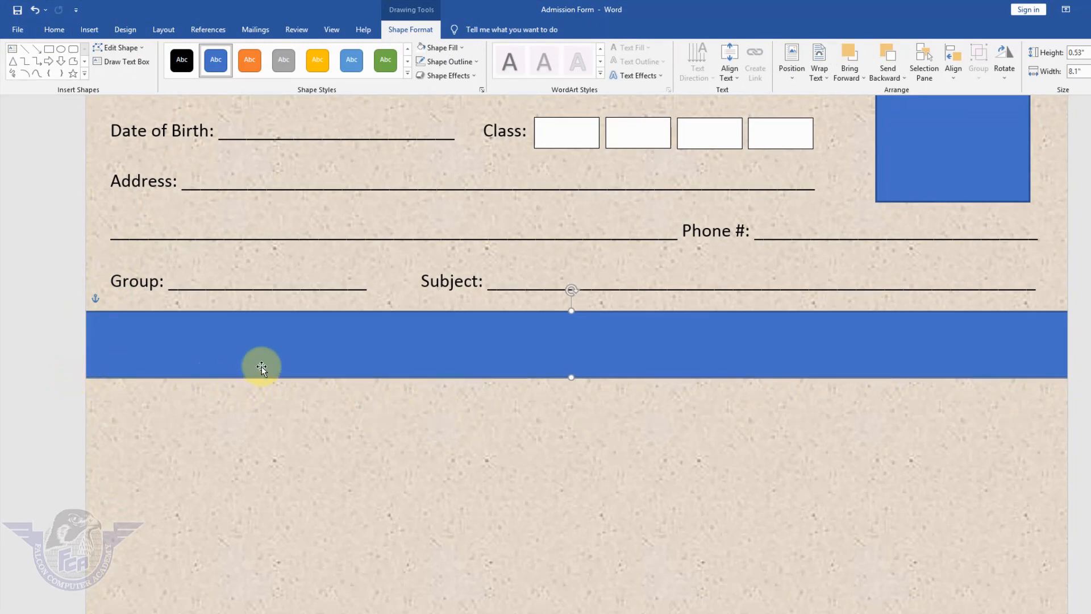
mouse_move(262, 362)
left_mouse_down()
mouse_move(260, 373)
mouse_move(253, 364)
left_mouse_up()
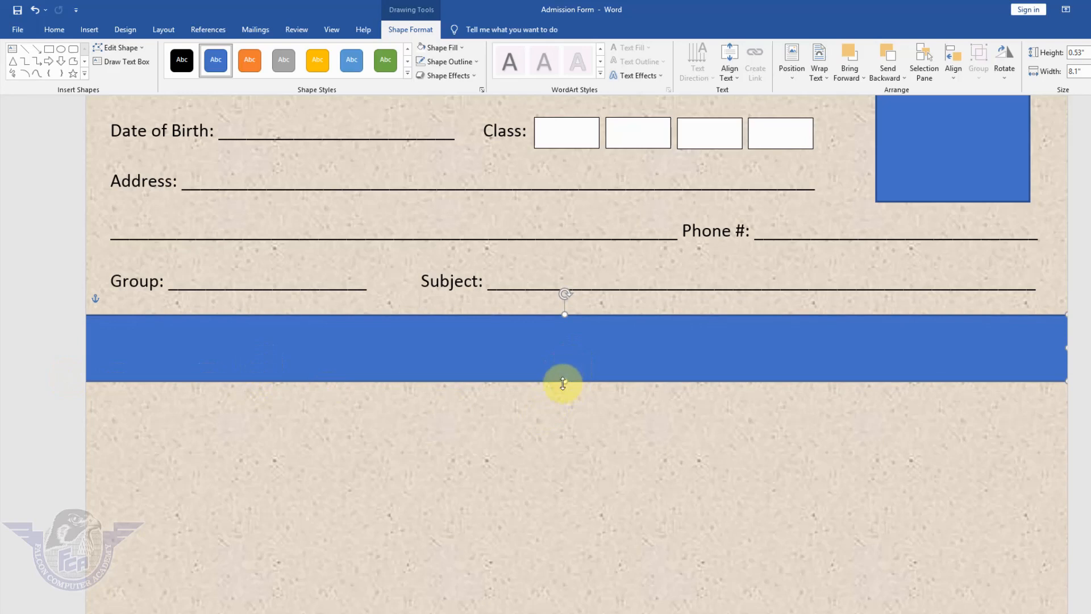
left_click_drag(565, 385, 587, 364)
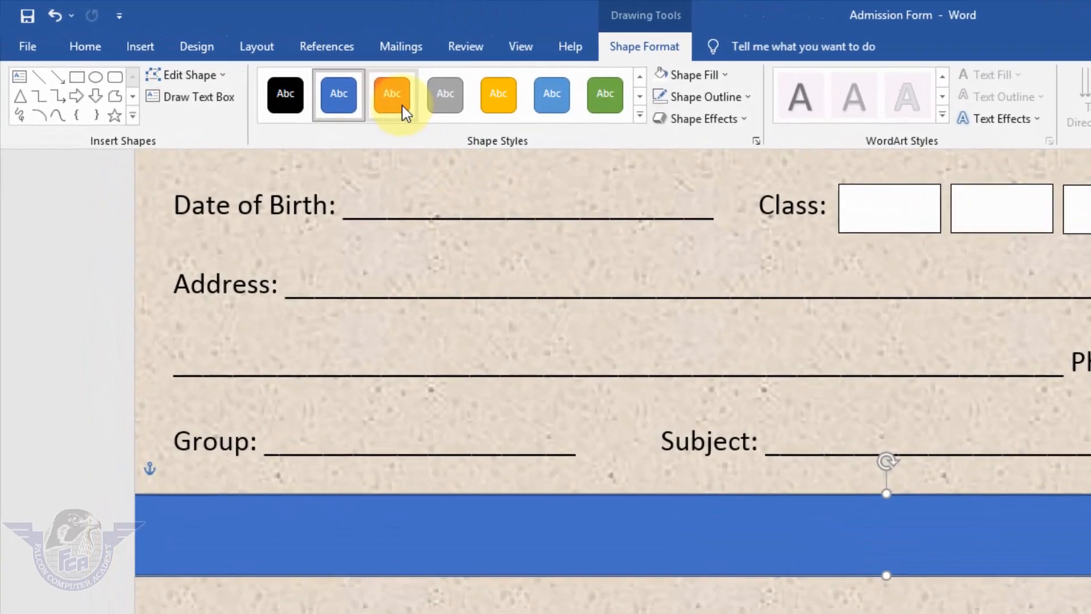
Apply the orange filled shape style to the band and remove its outline
left_click(404, 107)
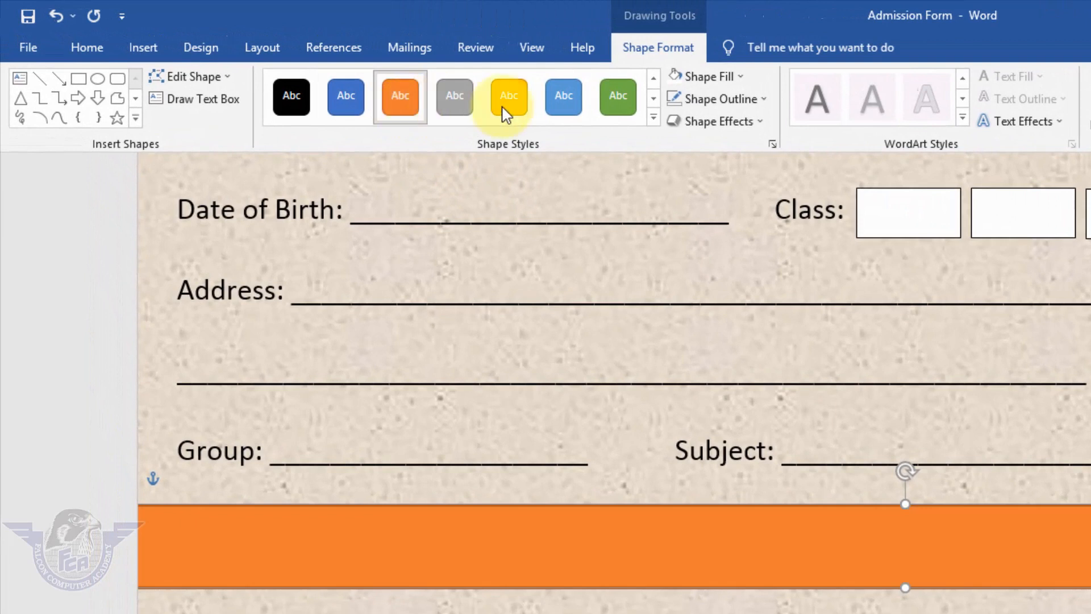
left_click(720, 99)
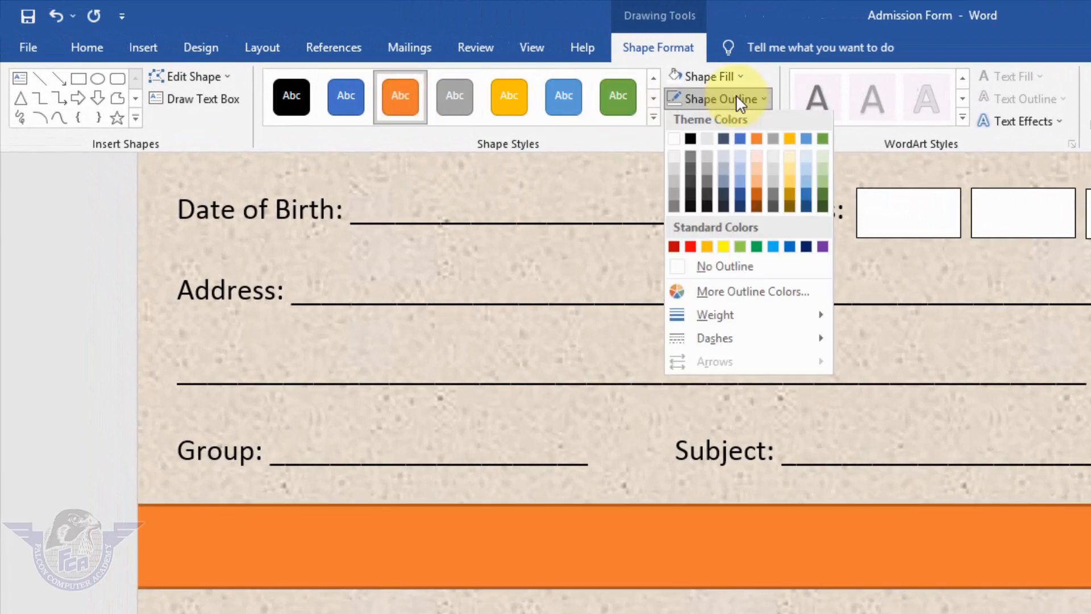
left_click(704, 270)
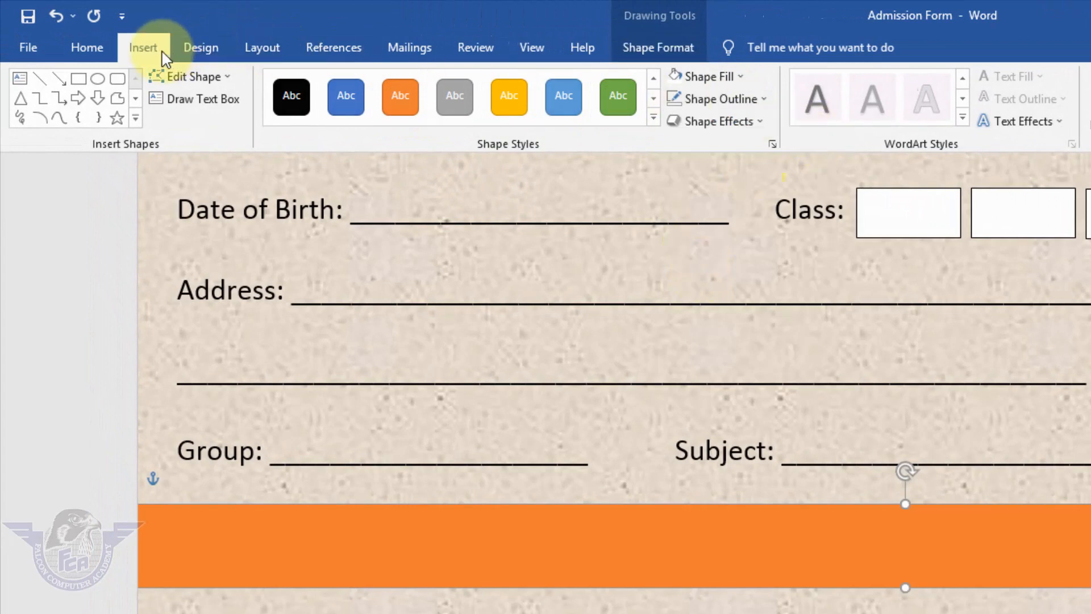
Insert white WordArt with a blue outline reading "Computer Courses" and place it on the orange band
left_click(144, 48)
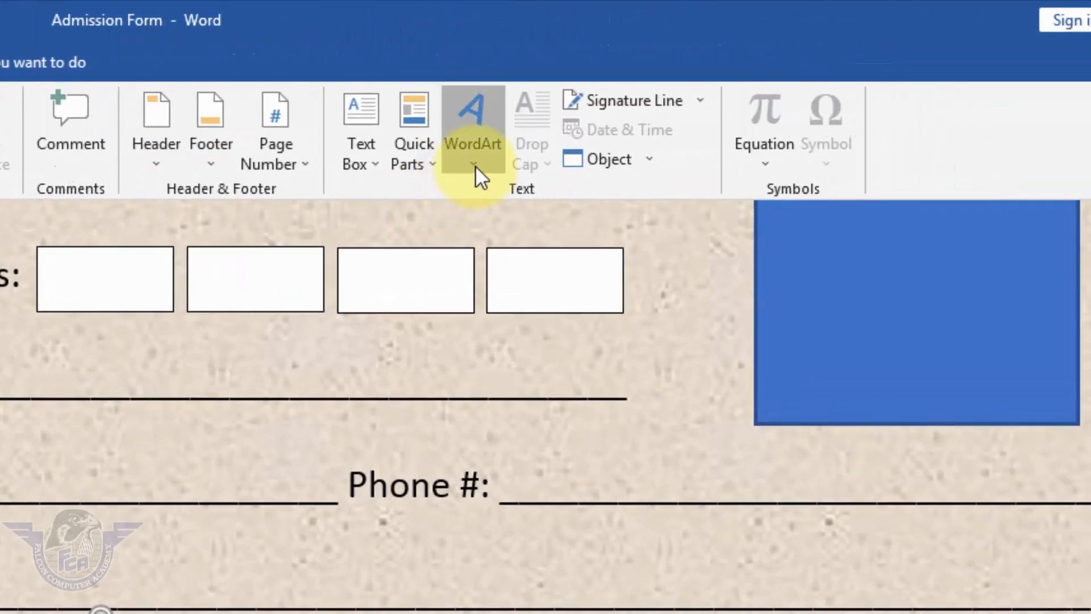
left_click(1061, 133)
left_click(692, 215)
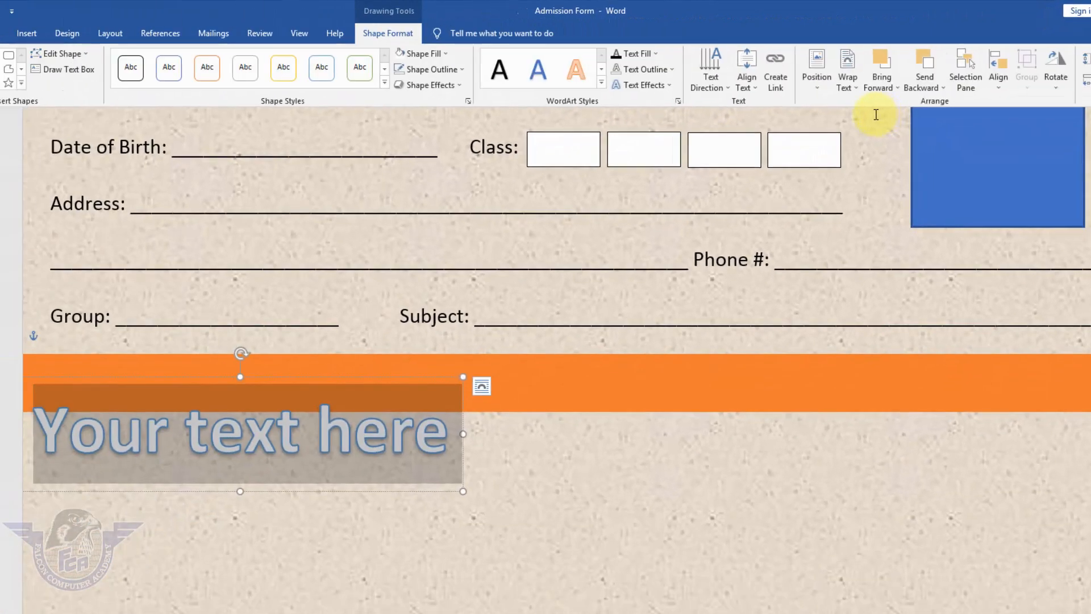
type("Computer Courses")
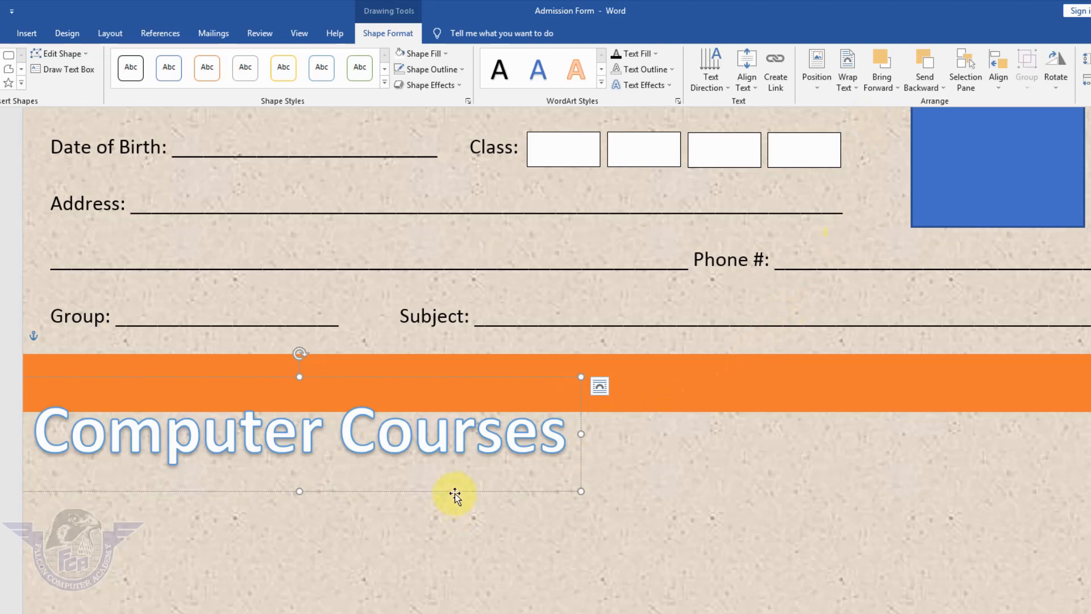
left_click_drag(470, 489, 720, 443)
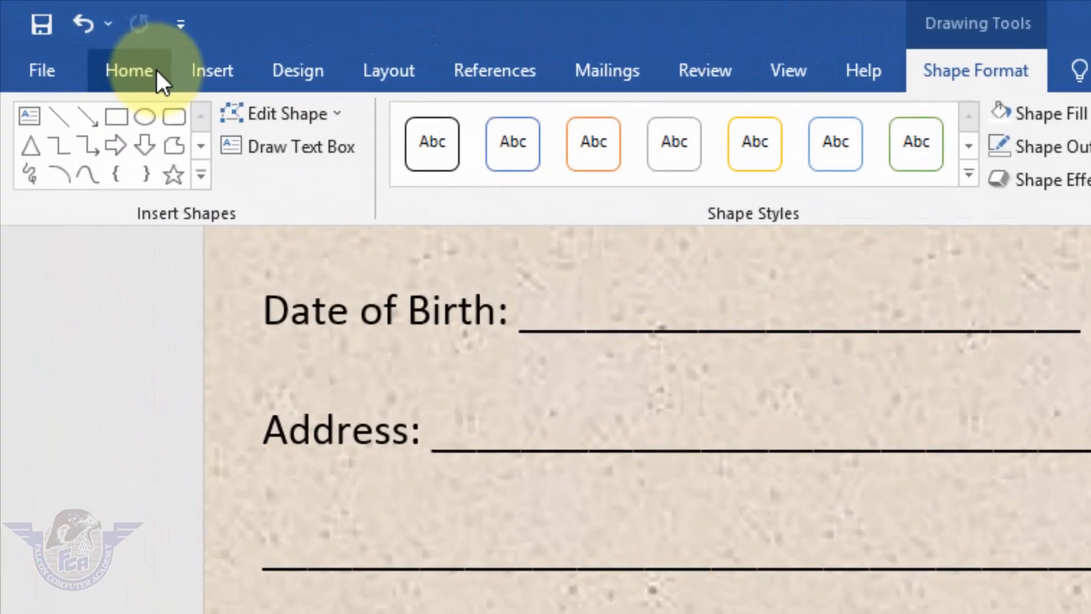
Reduce the "Computer Courses" text to font size 28 and reposition it centrally on the orange band
left_click(67, 50)
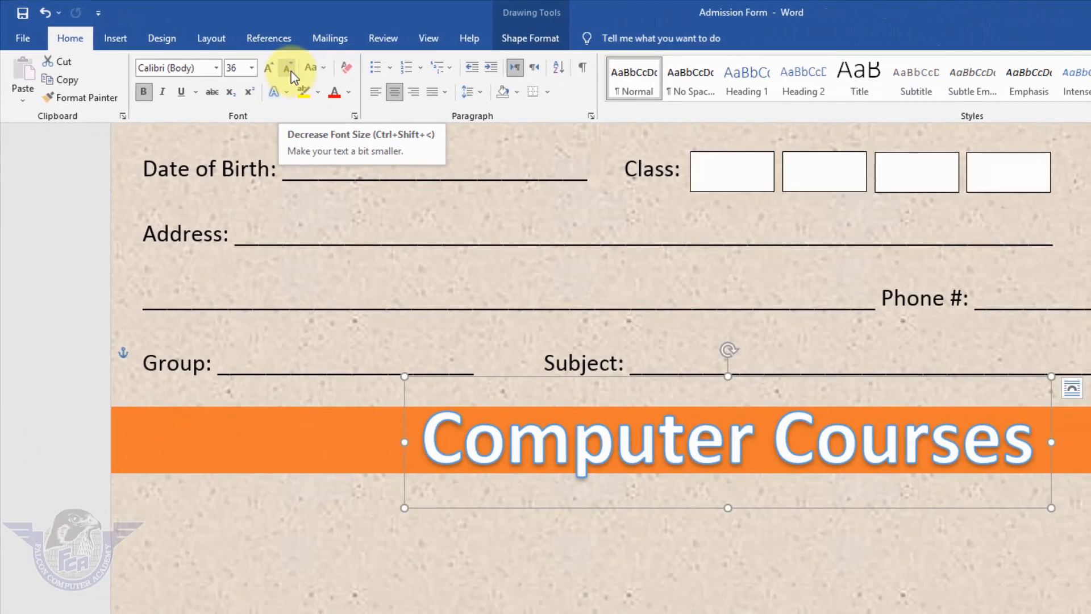
left_click(291, 71)
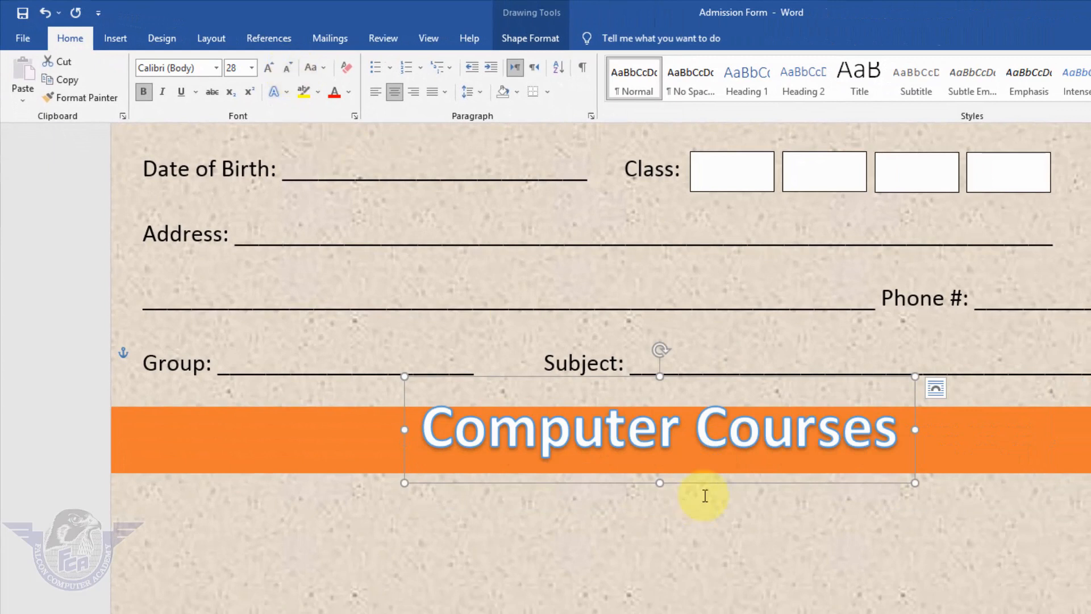
left_click_drag(717, 488, 780, 495)
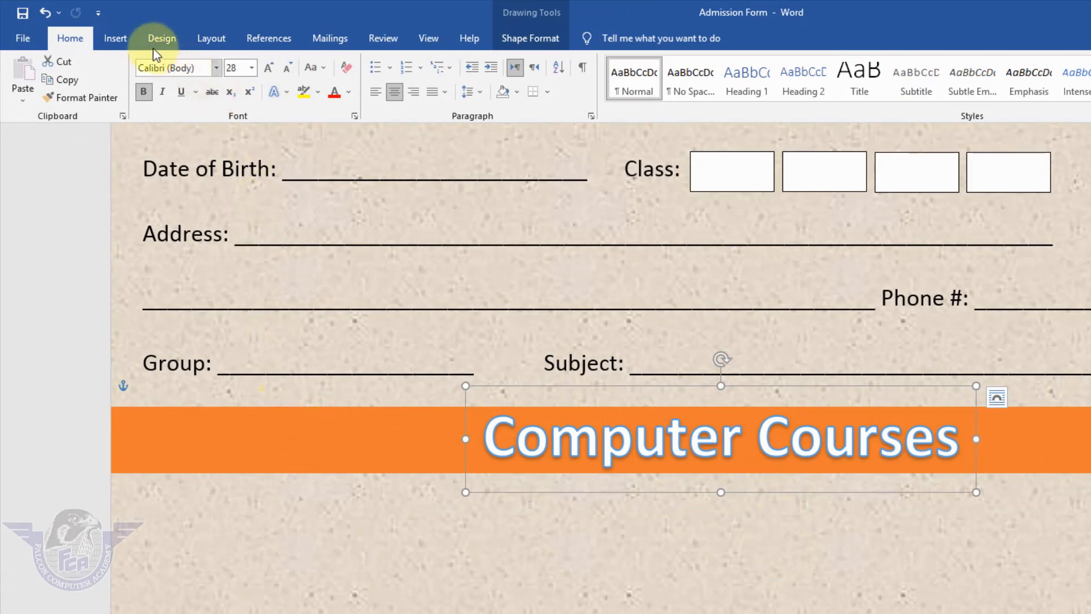
left_click(122, 38)
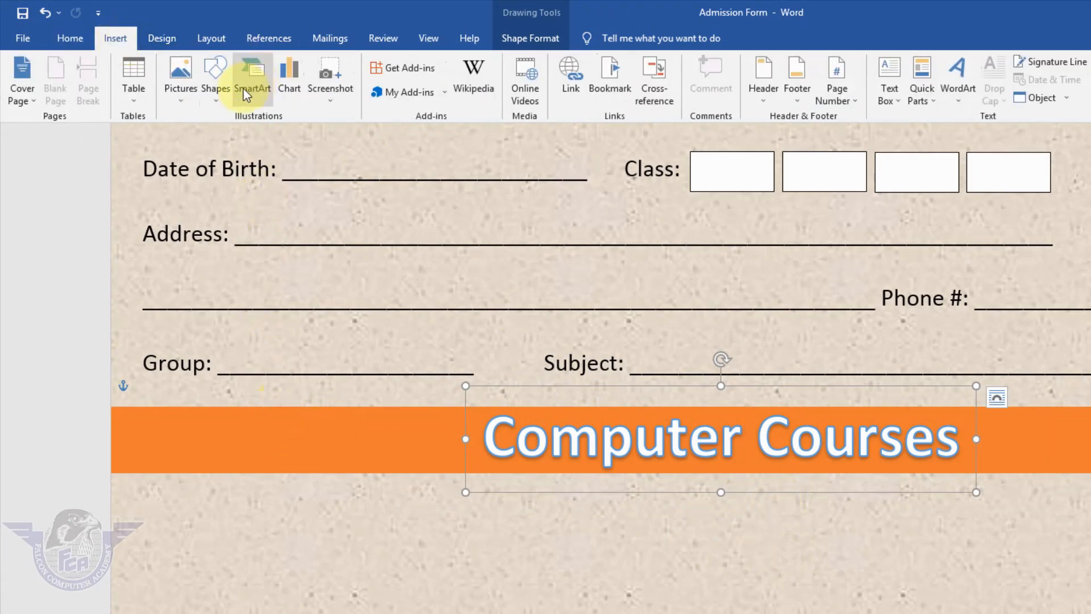
left_click(226, 100)
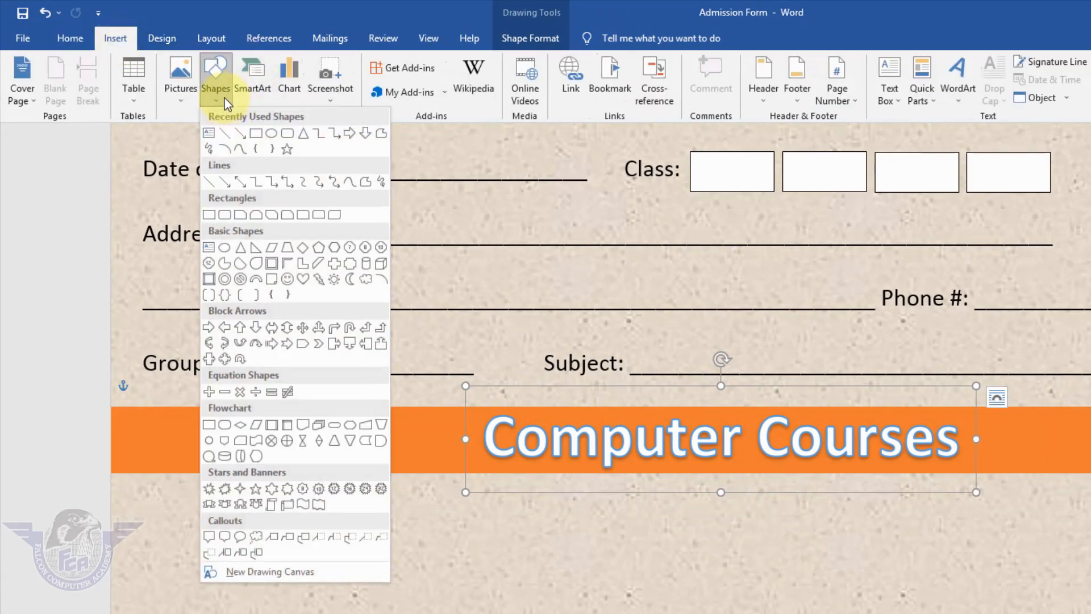
left_click(271, 248)
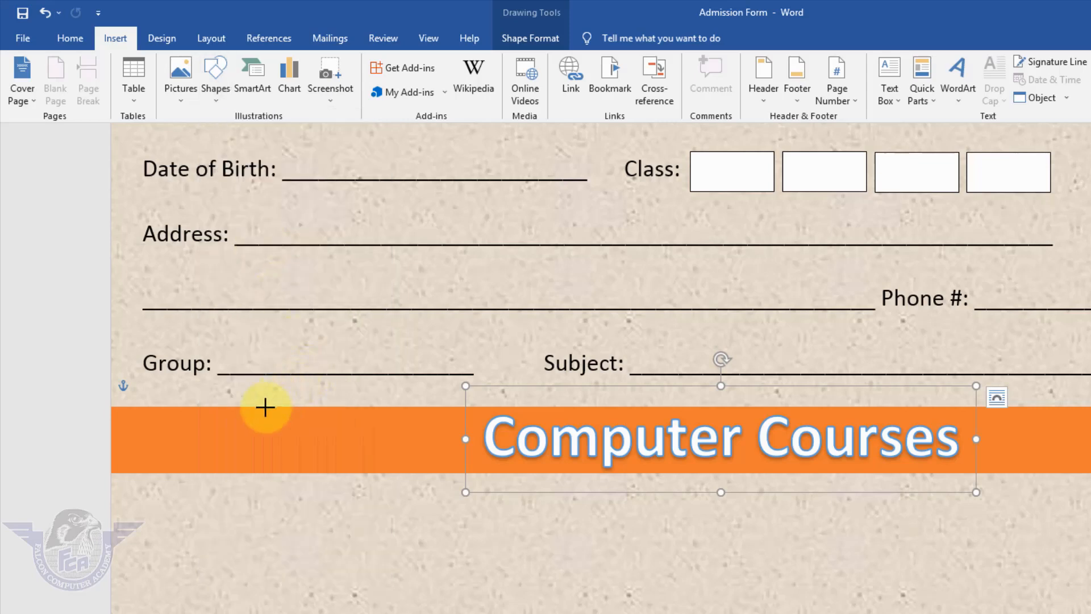
left_click_drag(265, 407, 290, 432)
key("Delete")
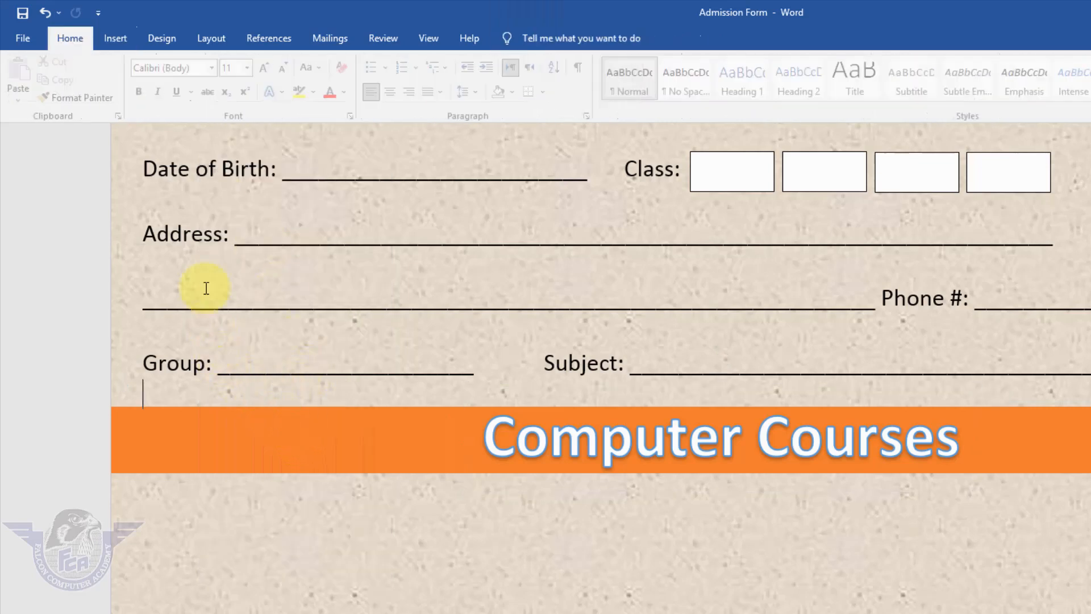
Draw a narrow upright parallelogram spanning the orange band's full height, before the "Computer Courses" text
left_click(119, 39)
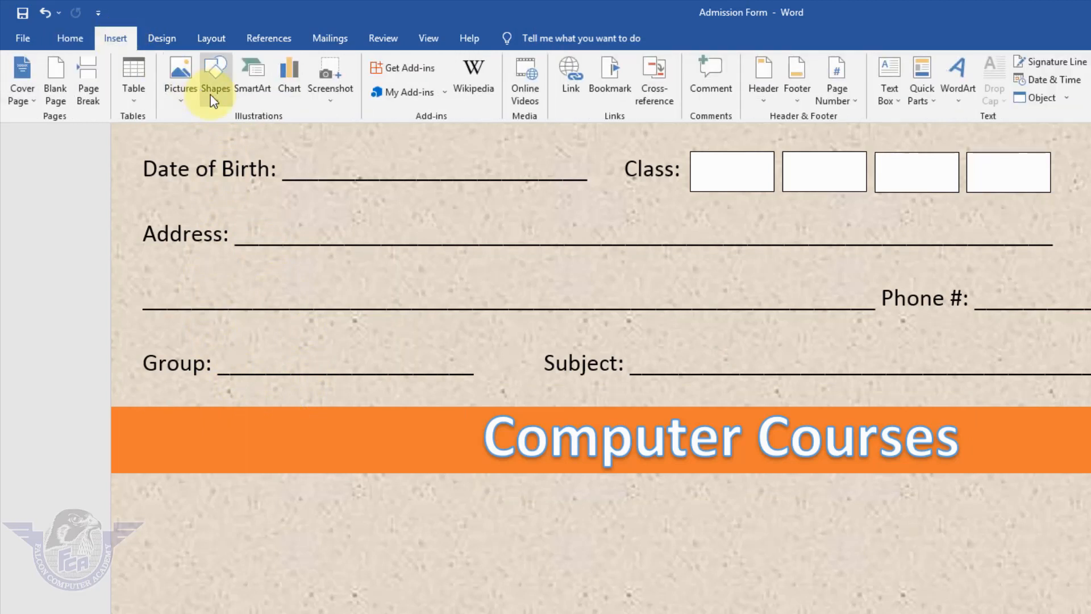
left_click(215, 98)
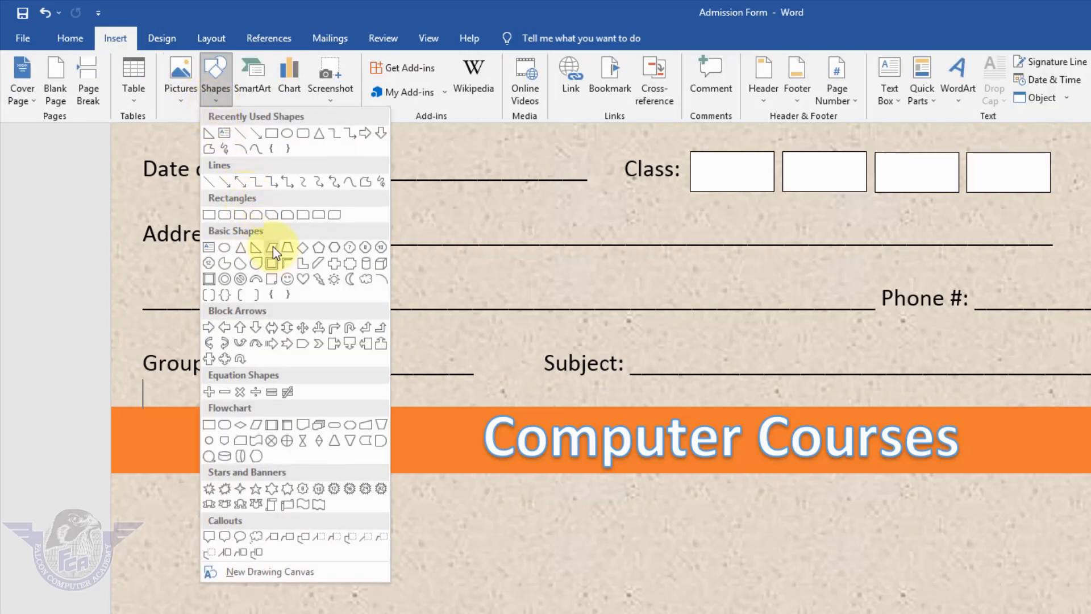
left_click(273, 248)
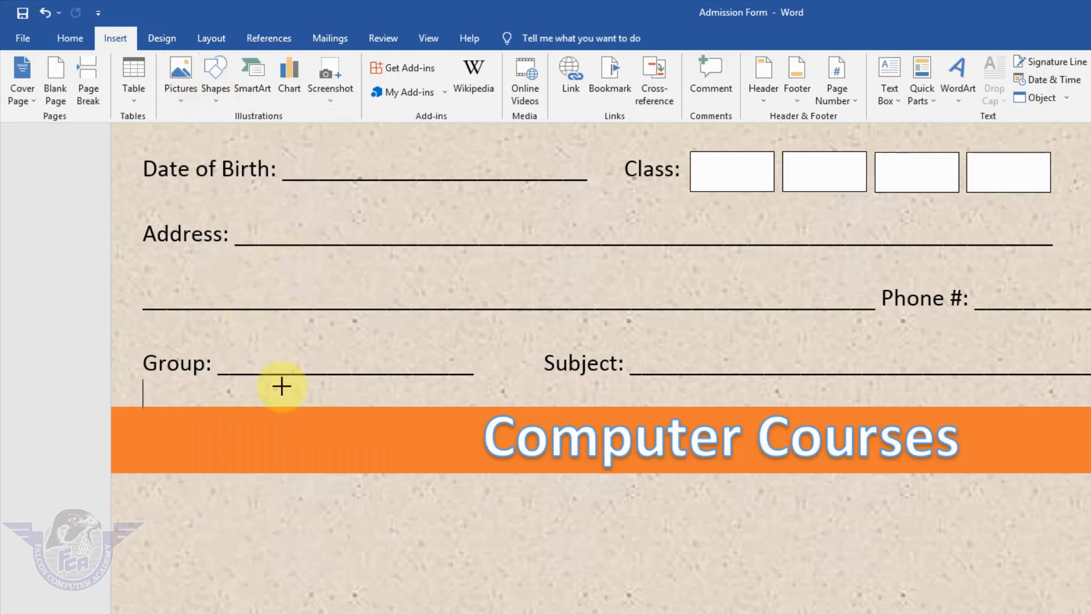
mouse_move(288, 408)
left_mouse_down()
mouse_move(309, 446)
mouse_move(301, 469)
left_mouse_up()
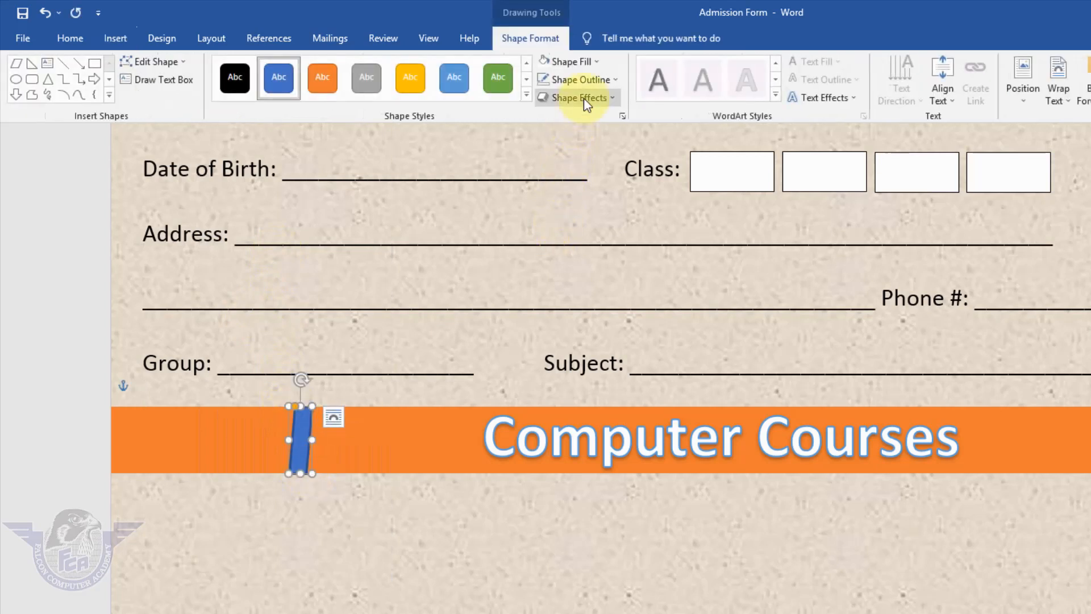
Give the parallelogram a white fill with no outline and place a copy just beside it, toward the heading
left_click(597, 82)
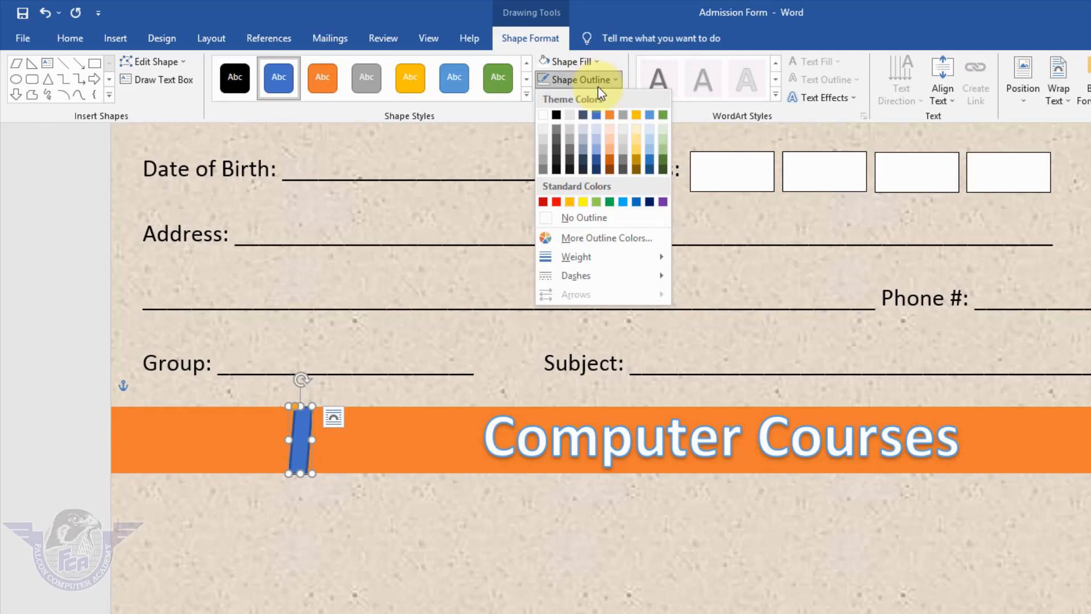
left_click(583, 221)
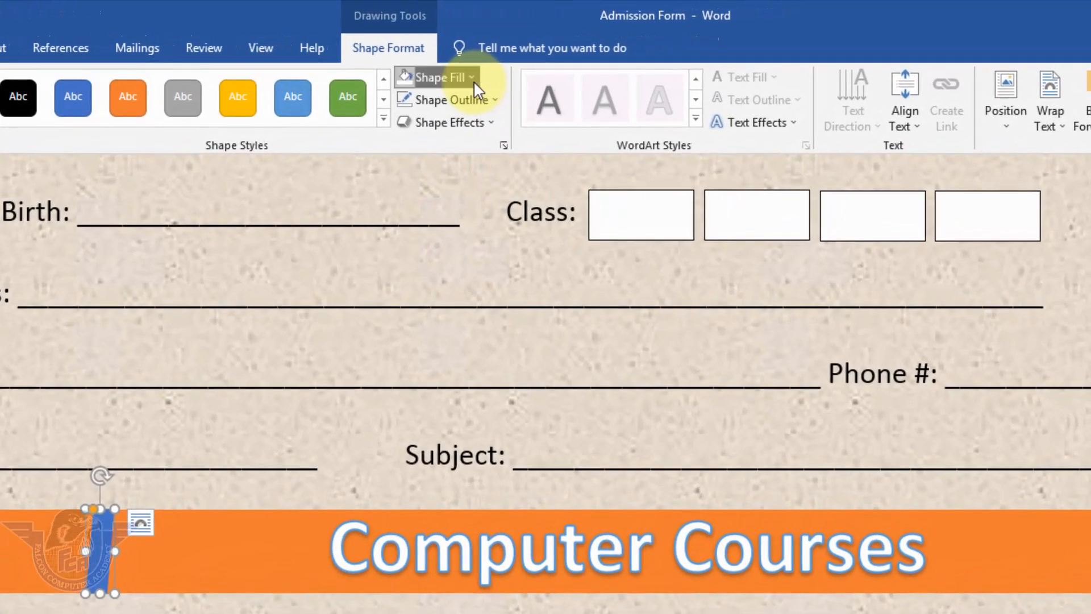
left_click(471, 78)
left_click(405, 122)
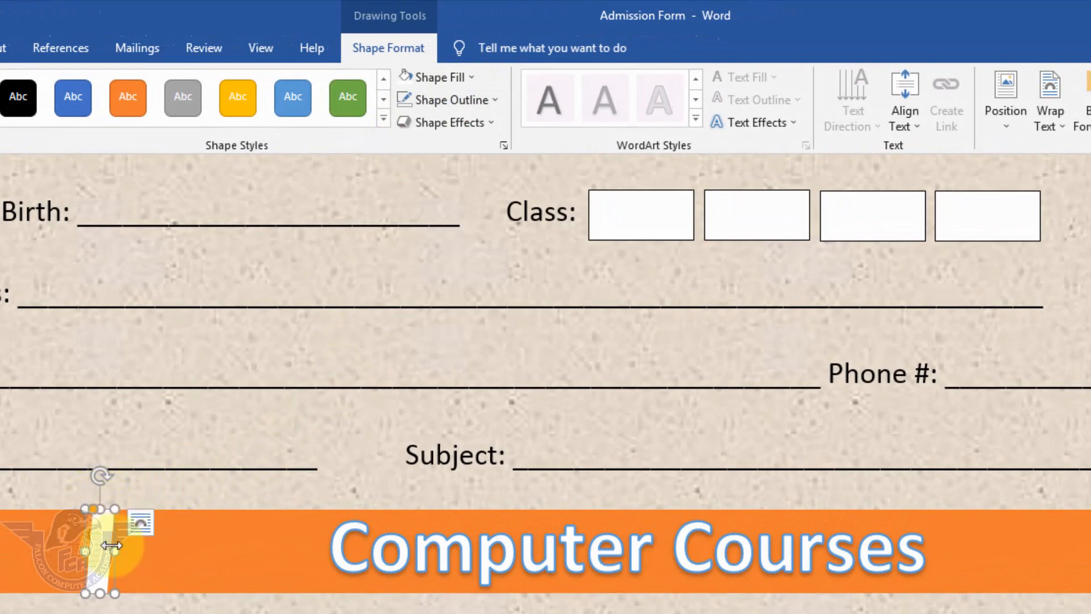
left_click_drag(105, 543, 120, 538)
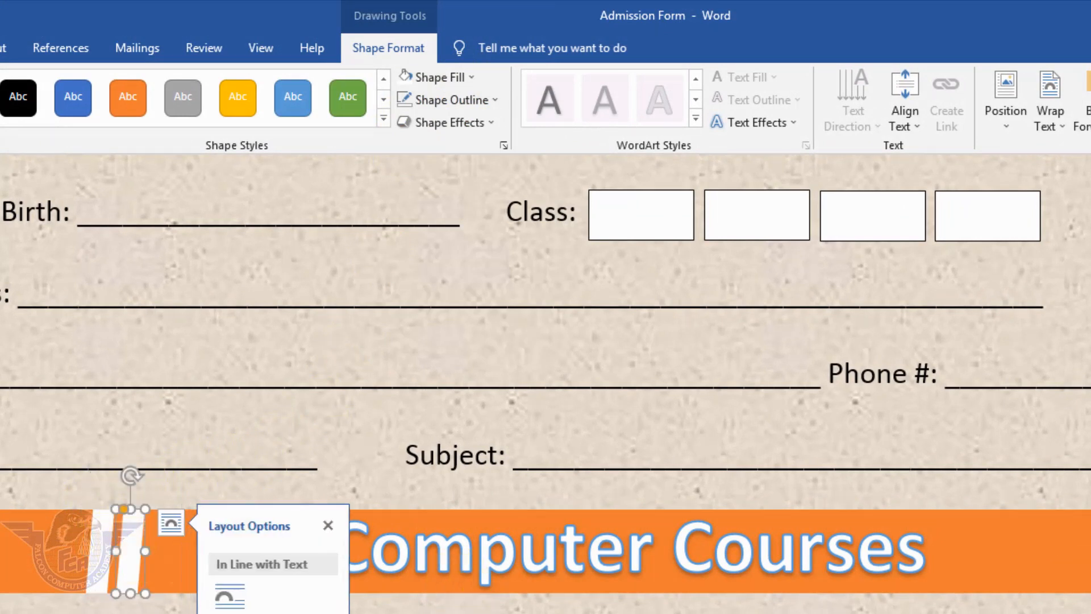
left_click(489, 608)
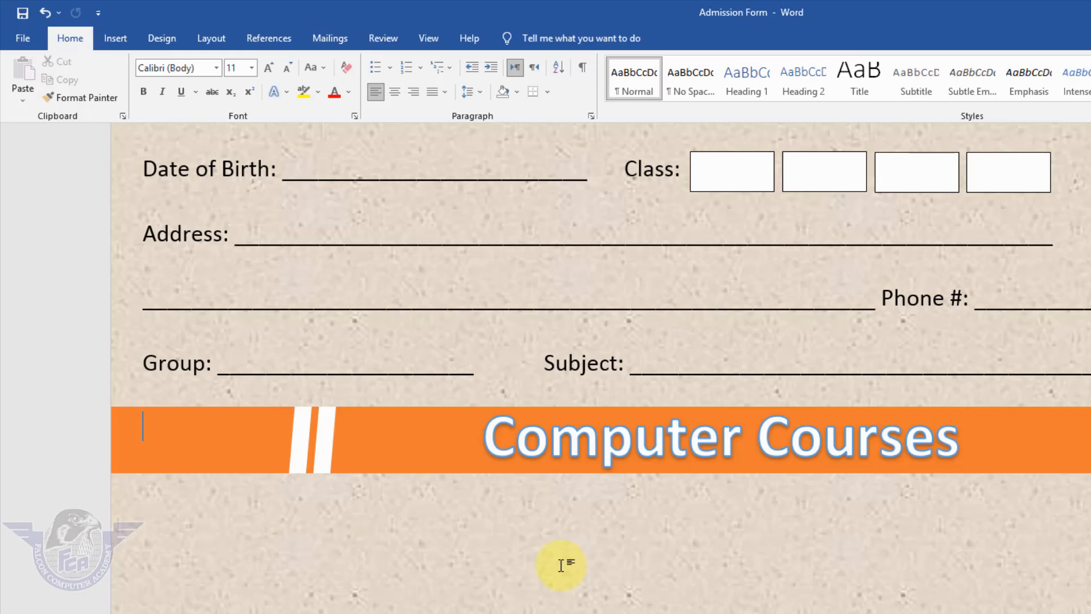
Draw an upright rectangle about 1.51" high and 1.09" wide below the orange band, near the page's left margin
key("End")
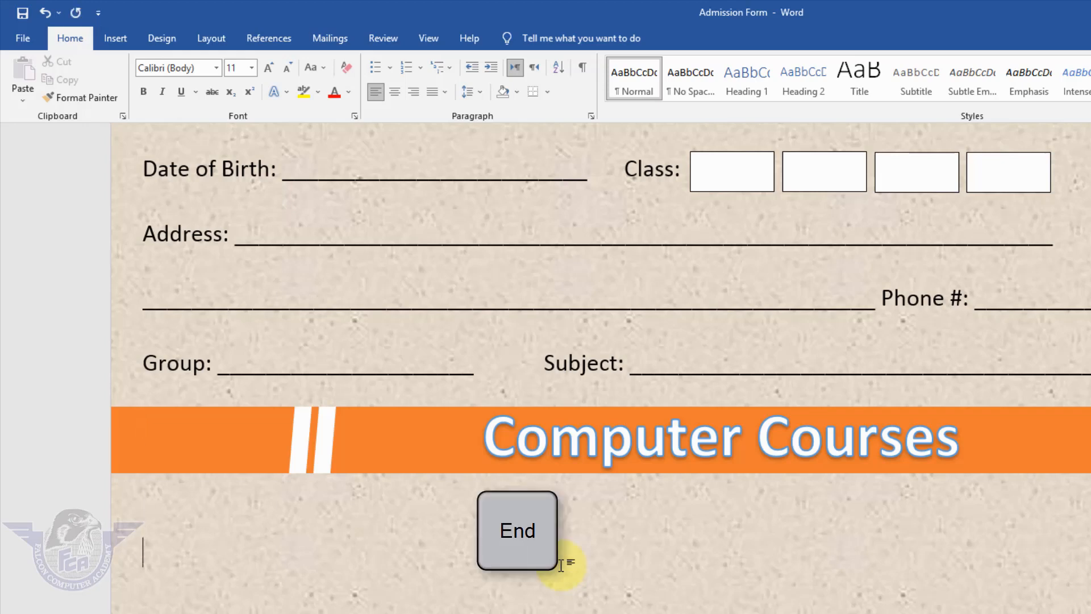
scroll(561, 566, "down", 5)
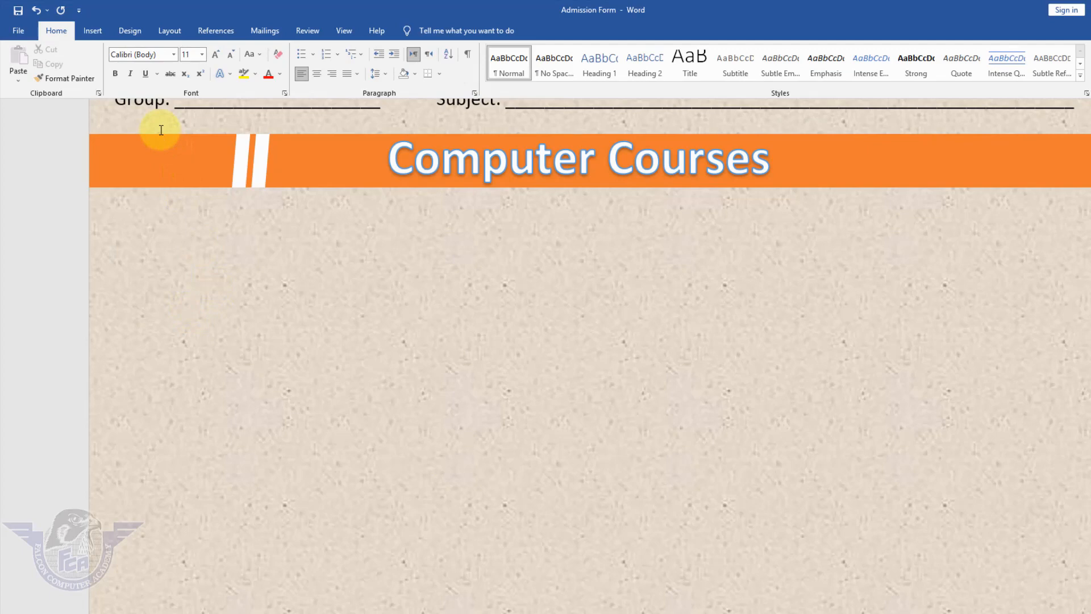
left_click(95, 32)
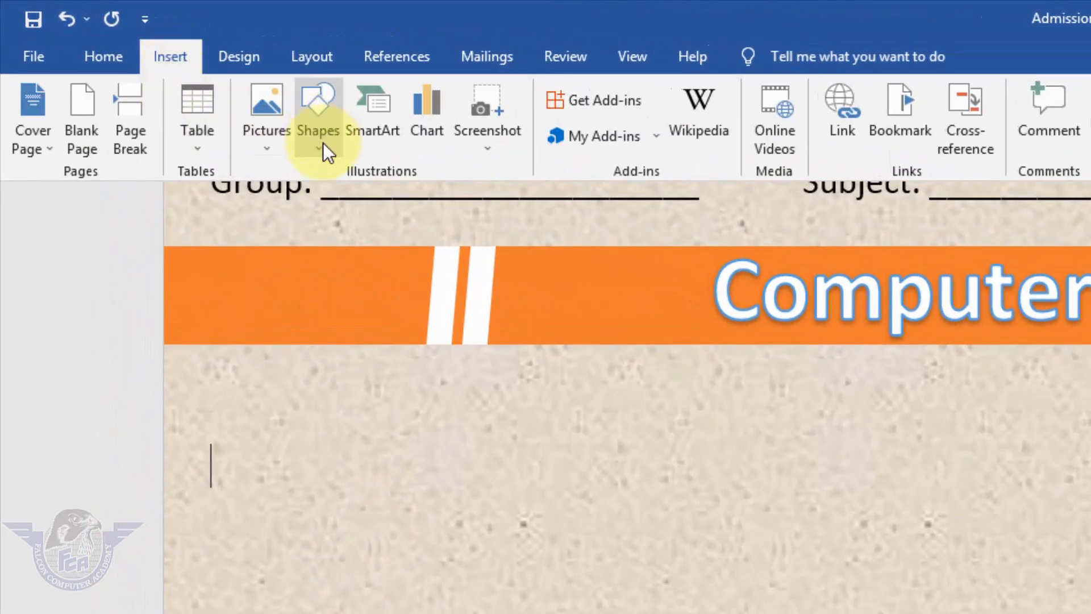
left_click(319, 140)
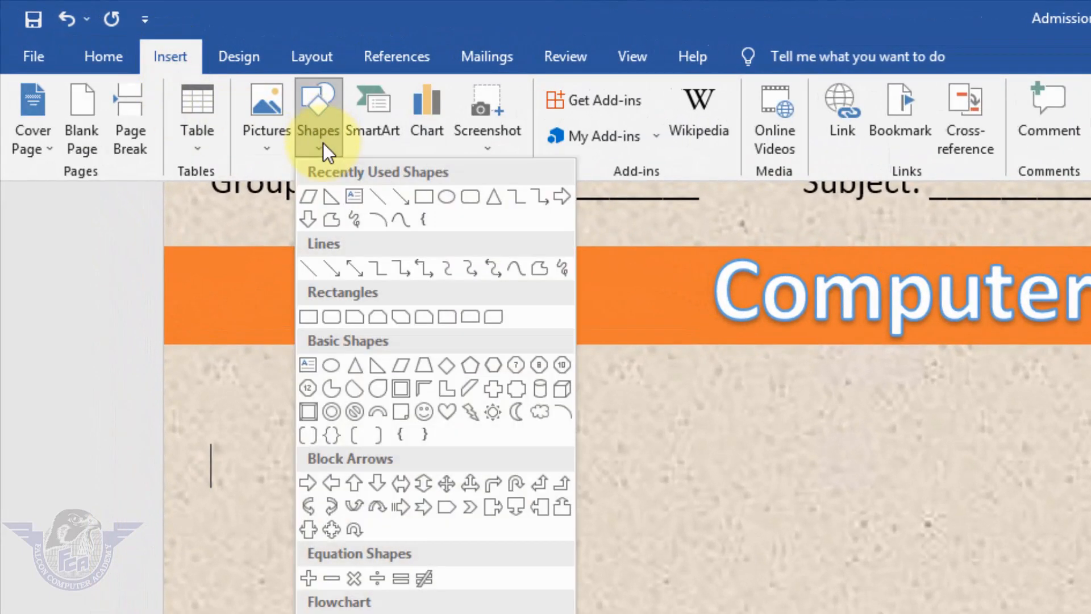
left_click(424, 199)
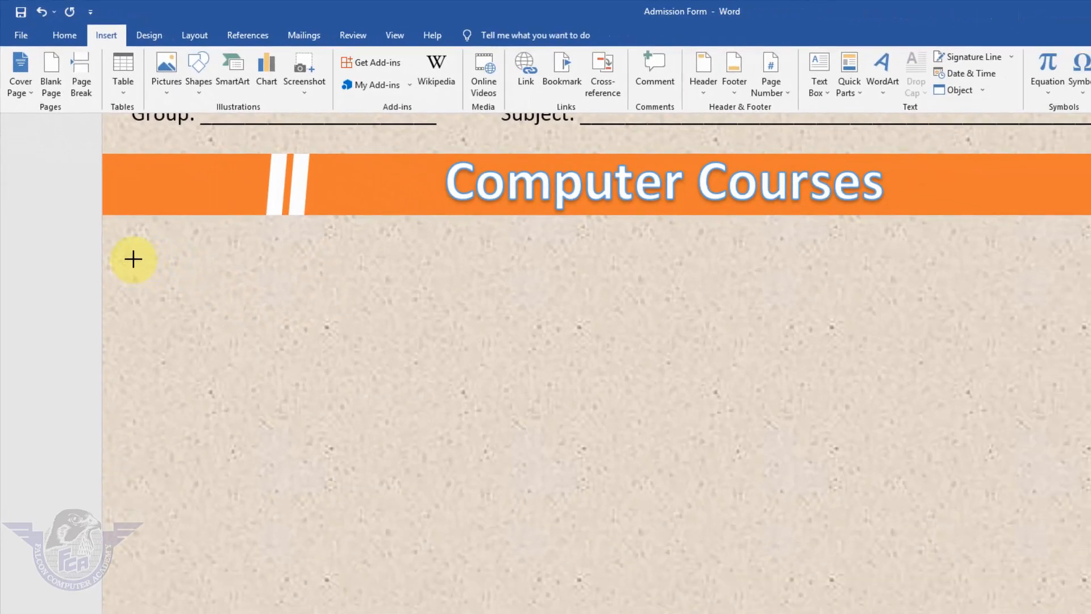
mouse_move(133, 259)
left_mouse_down()
mouse_move(199, 339)
mouse_move(241, 423)
mouse_move(293, 481)
left_mouse_up()
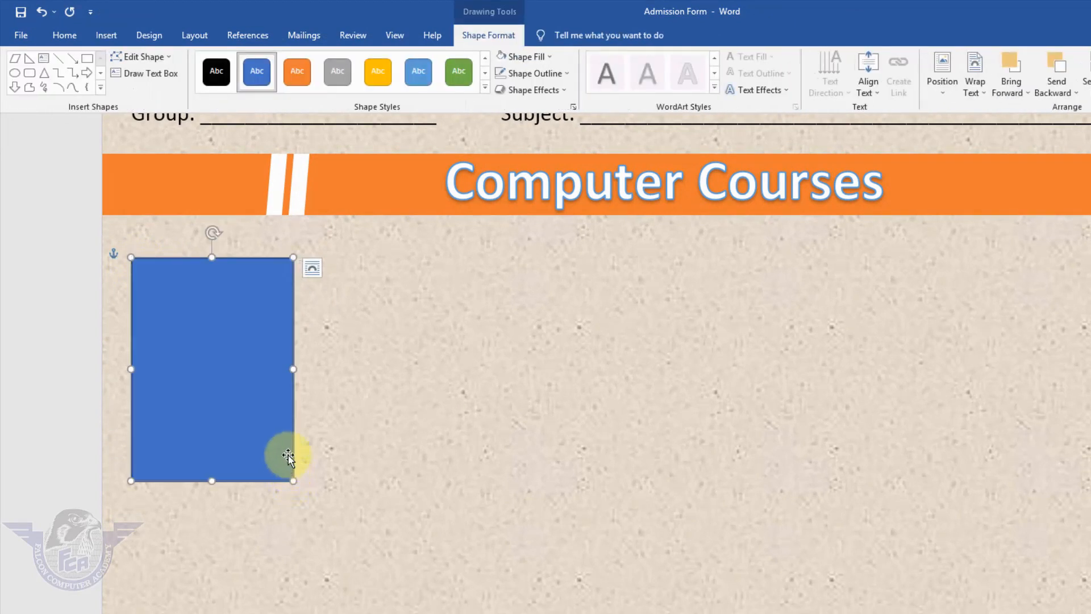
Give the new rectangle a white fill and a gray outline
left_click(551, 58)
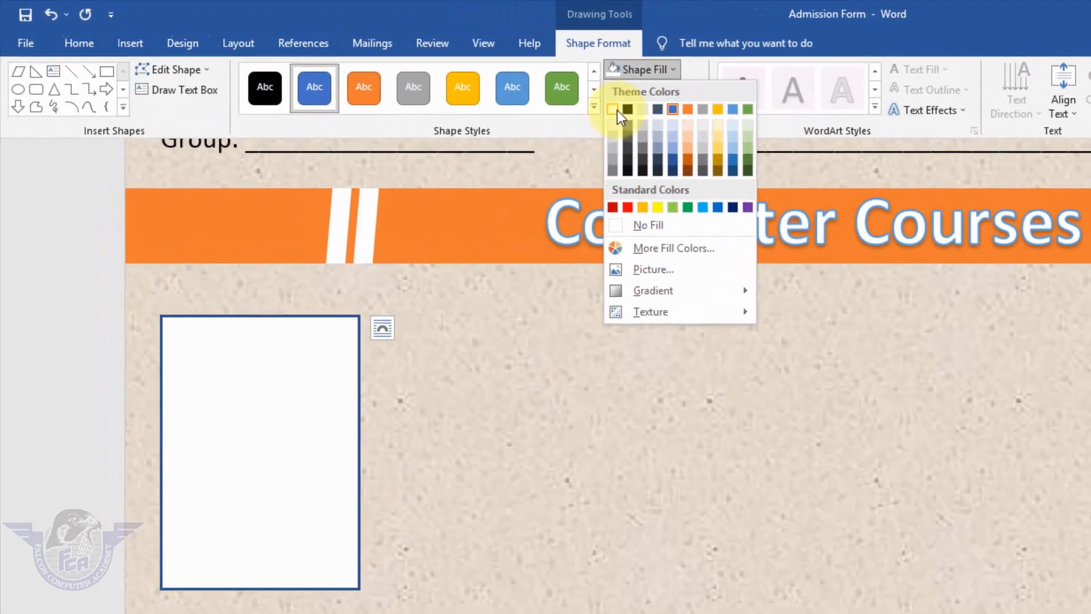
left_click(617, 110)
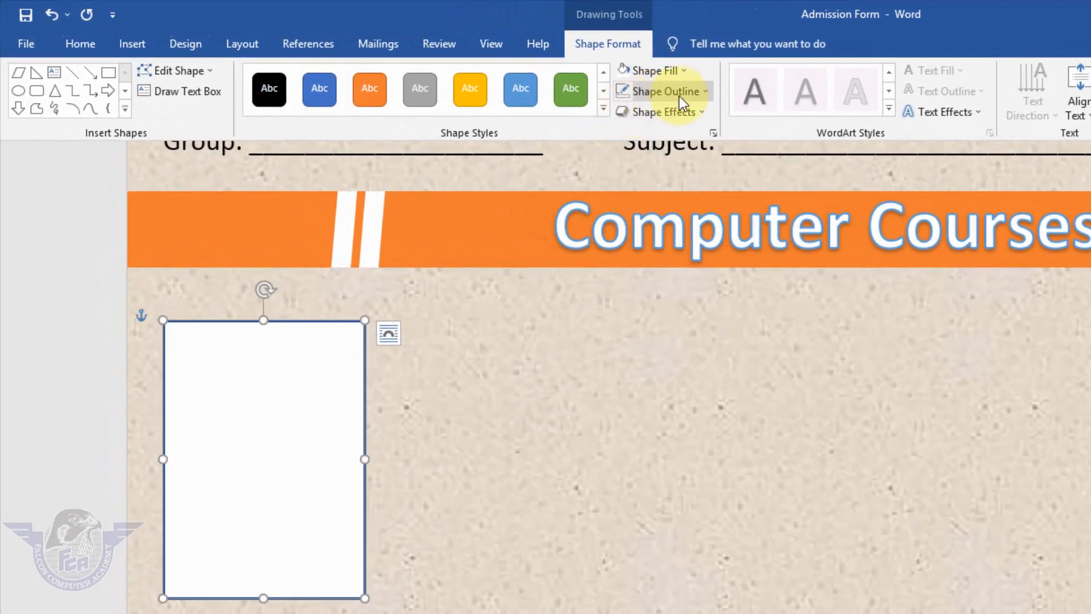
left_click(653, 95)
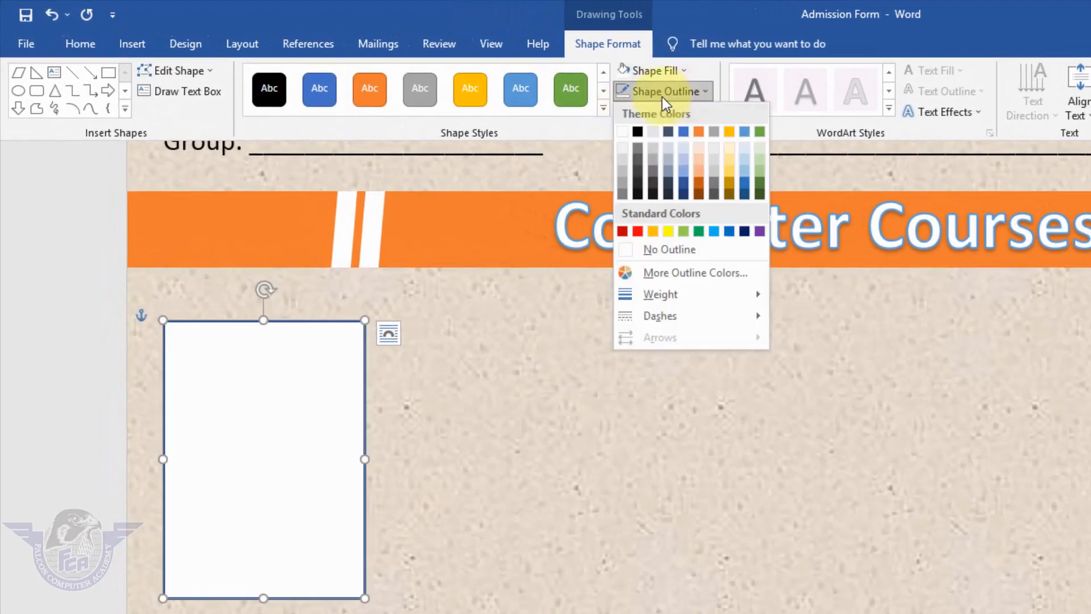
left_click(625, 177)
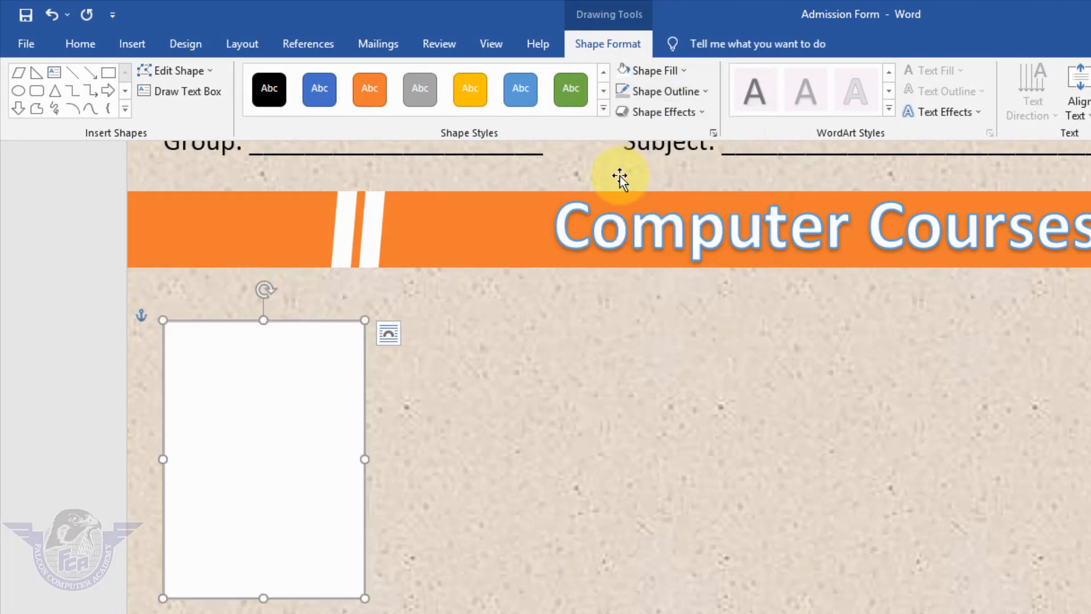
Apply an outer bottom-right offset shadow to the white rectangle and lower the shadow's transparency to nearly 0%
left_click(692, 112)
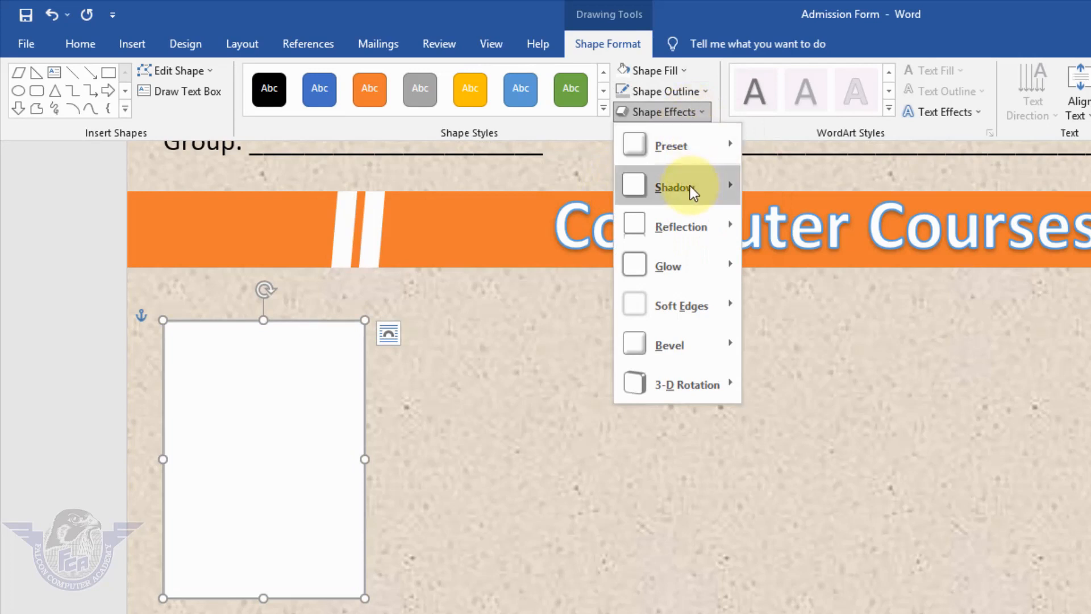
mouse_move(690, 181)
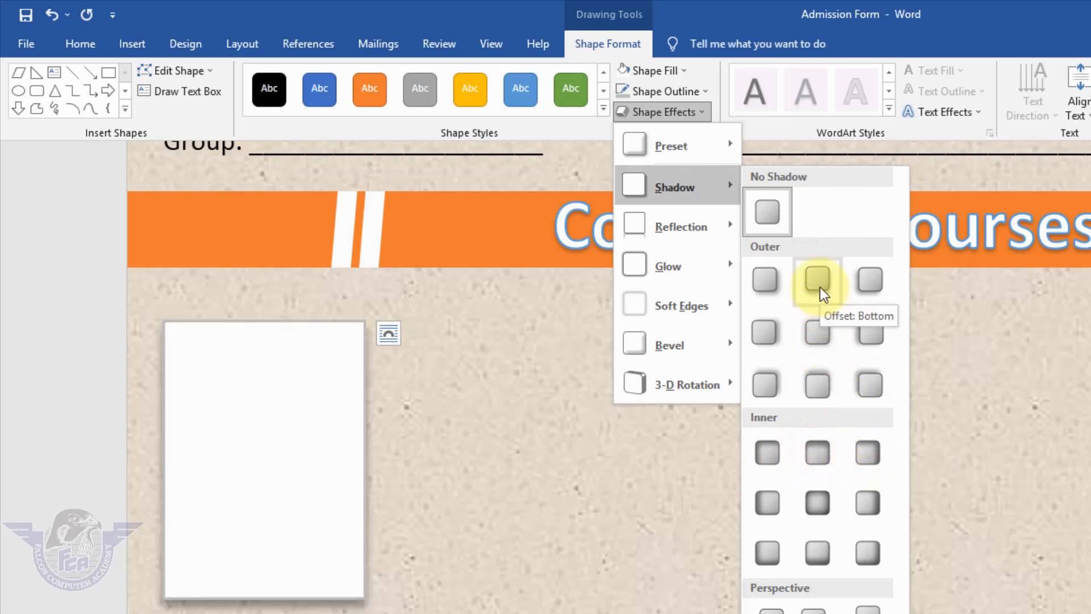
left_click(774, 285)
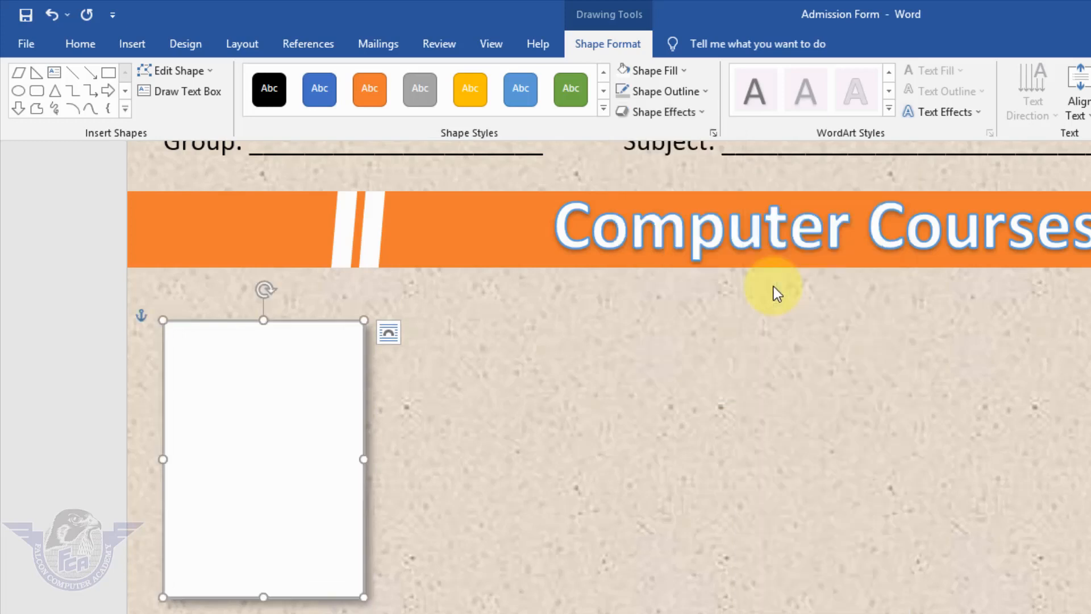
left_click(697, 115)
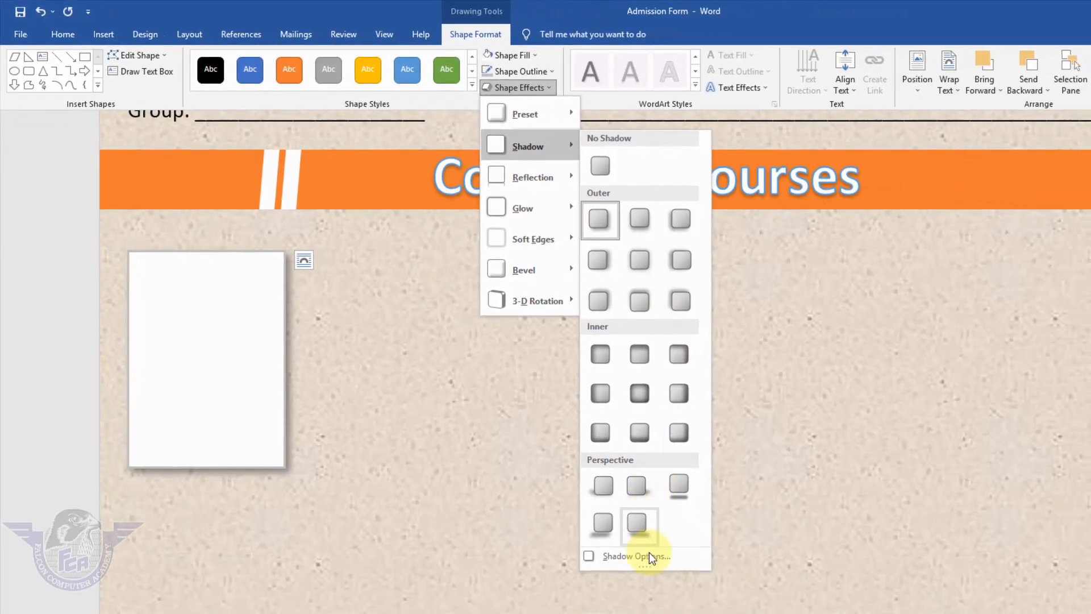
left_click(649, 555)
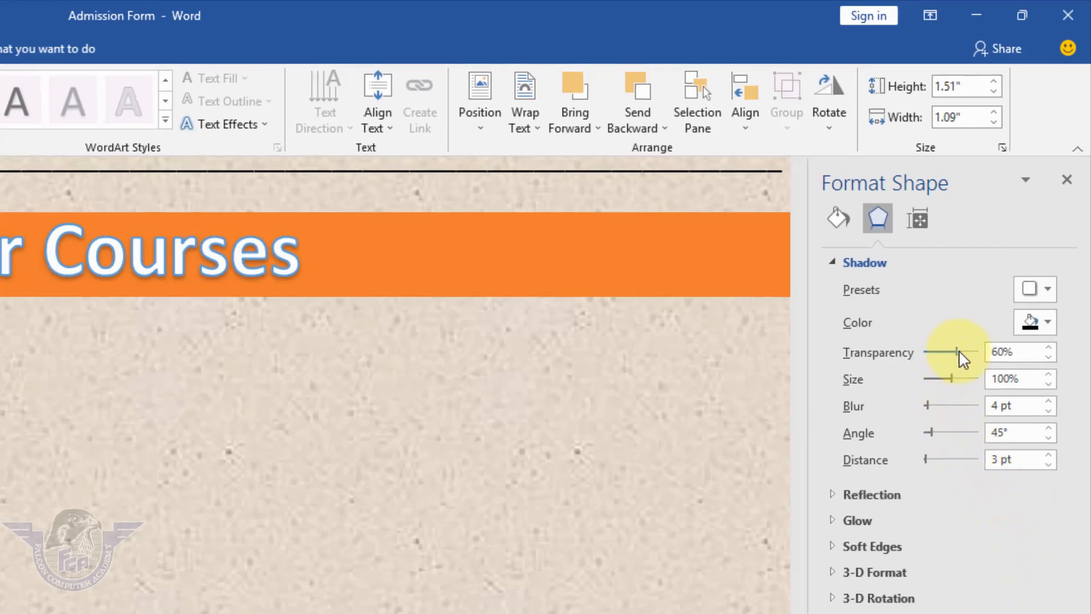
left_click_drag(956, 352, 926, 352)
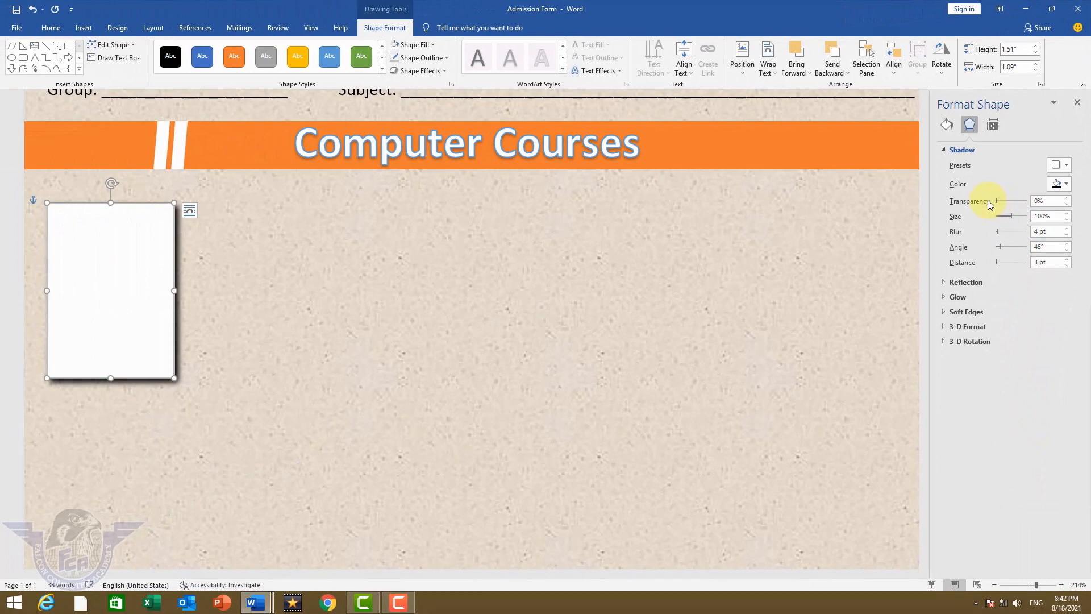
left_click_drag(998, 200, 1002, 202)
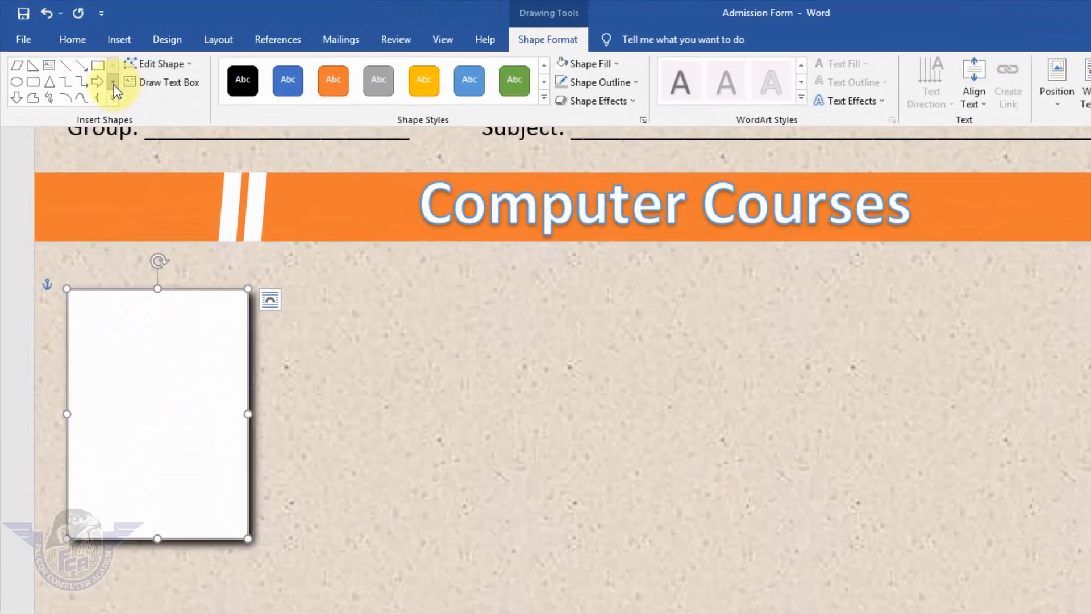
Draw a short rectangle spanning the white card's full width, just below its upper edge
left_click(134, 46)
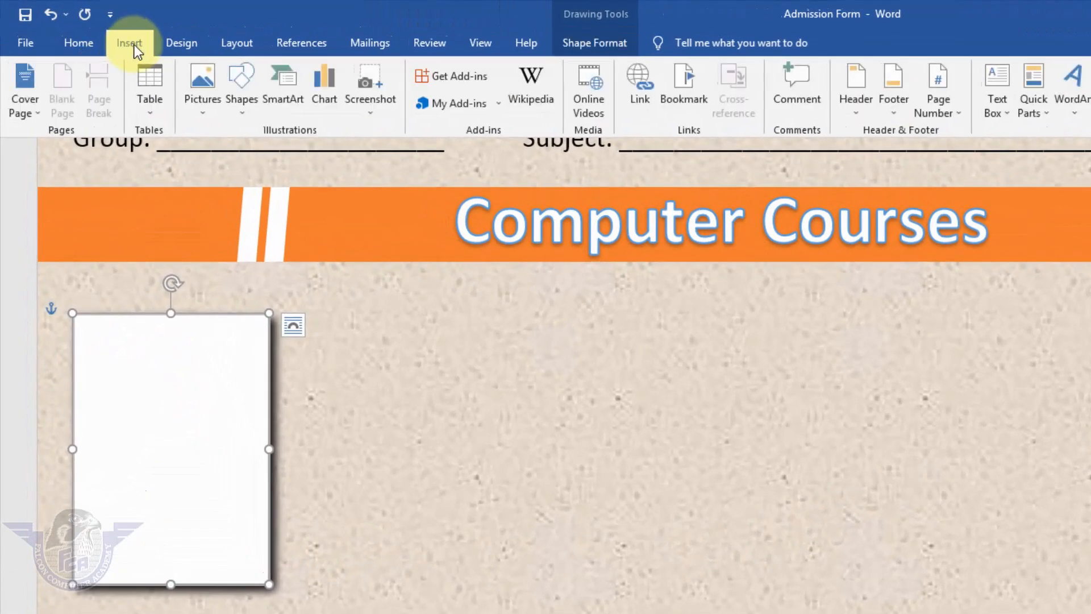
left_click(244, 110)
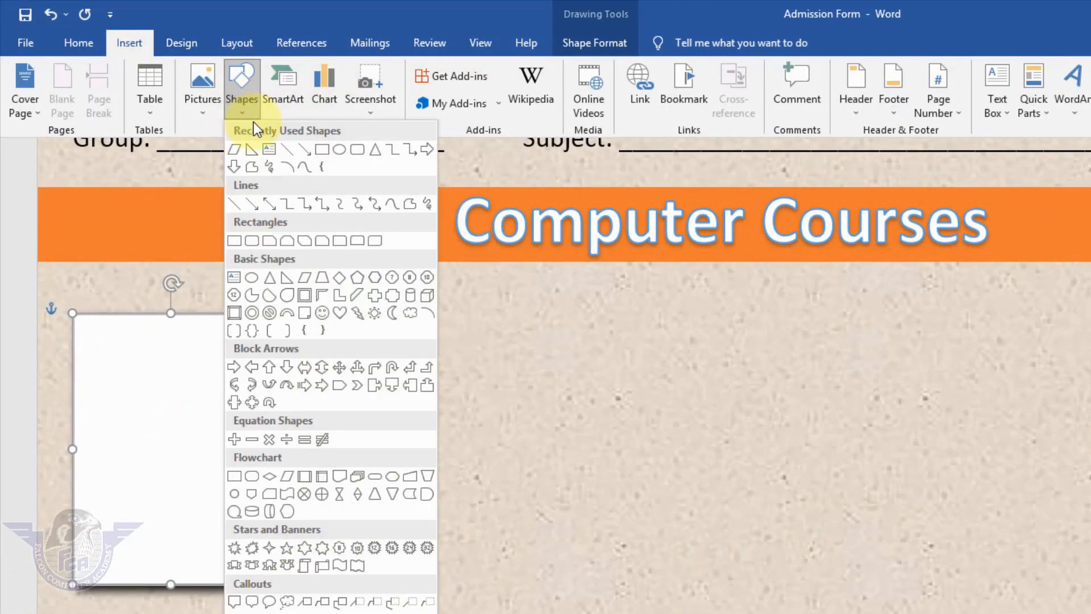
left_click(322, 149)
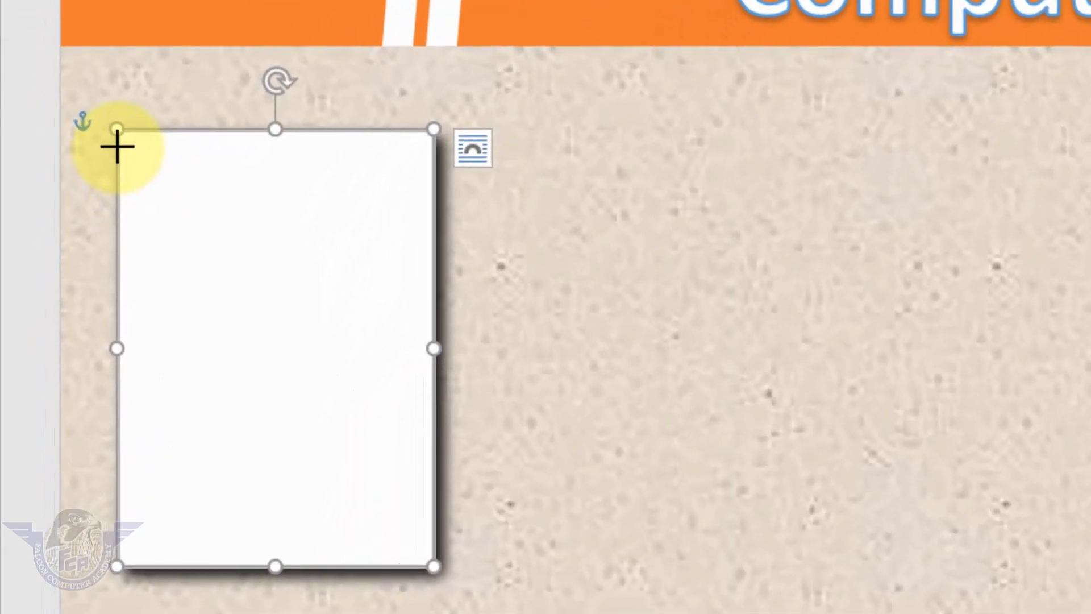
left_click_drag(117, 146, 433, 222)
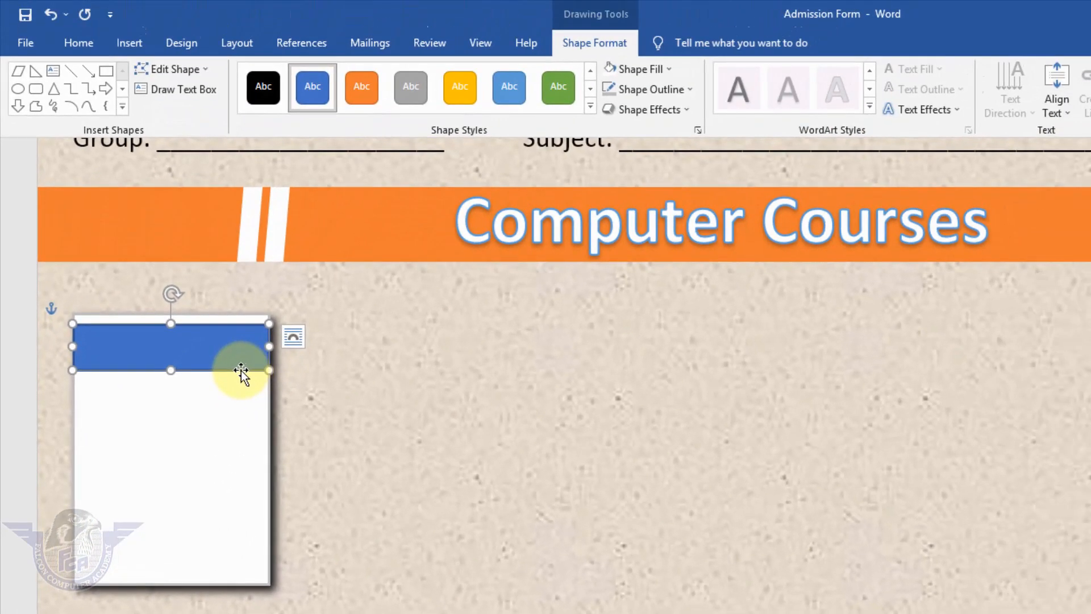
Remove the strip's outline and fill it with the darkest gray shade of the white theme color
left_click(671, 90)
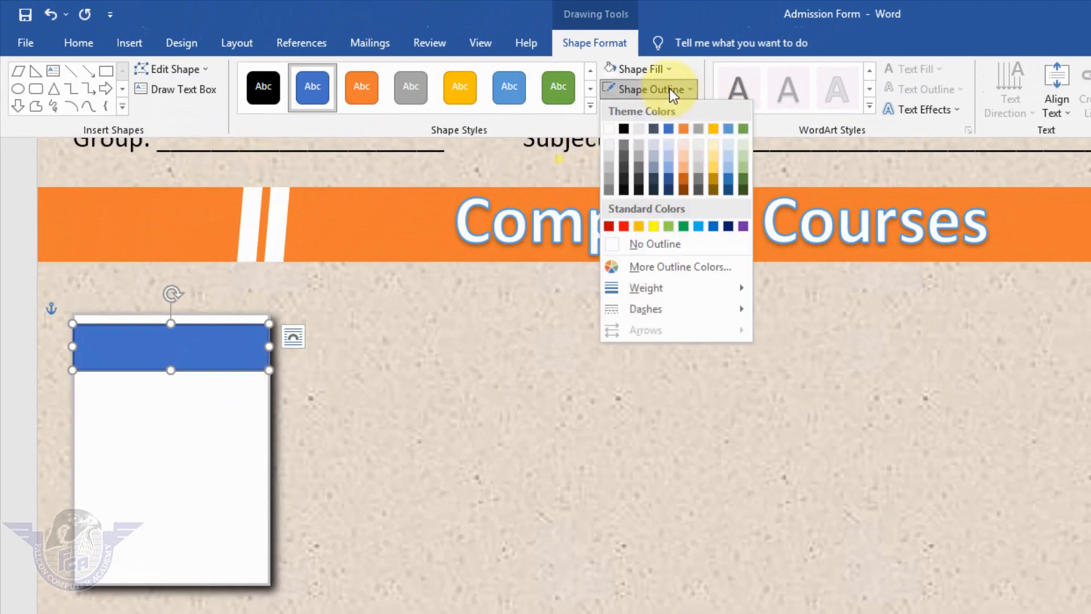
left_click(643, 248)
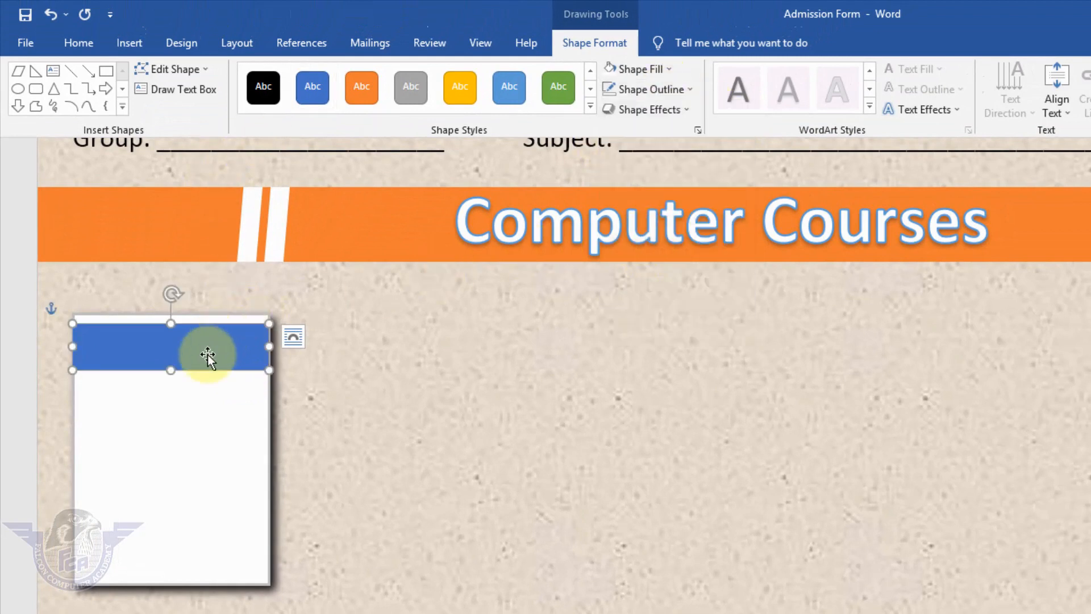
left_click(653, 74)
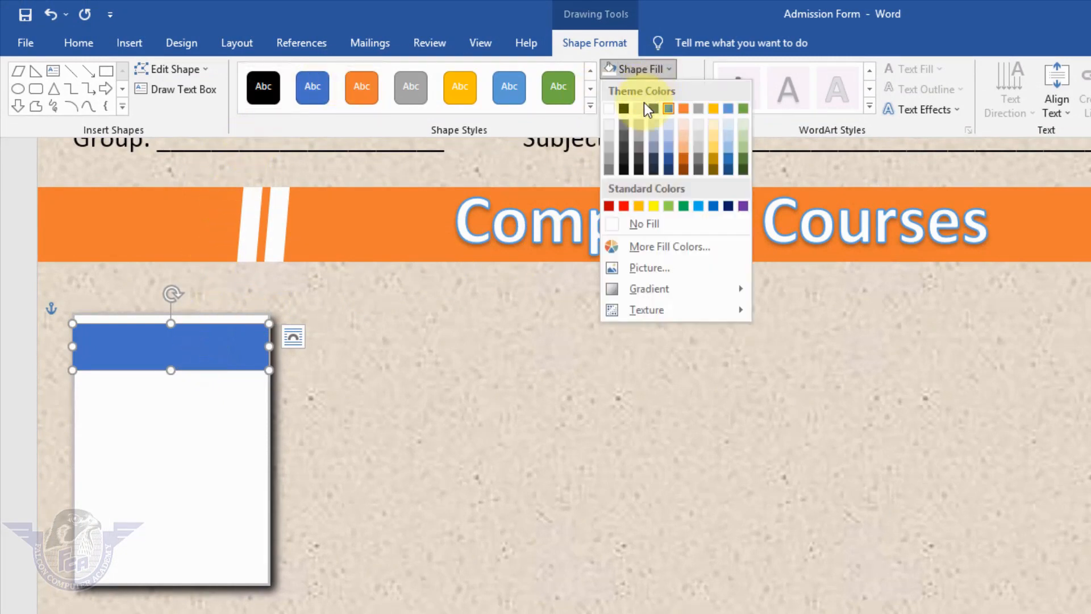
left_click(610, 168)
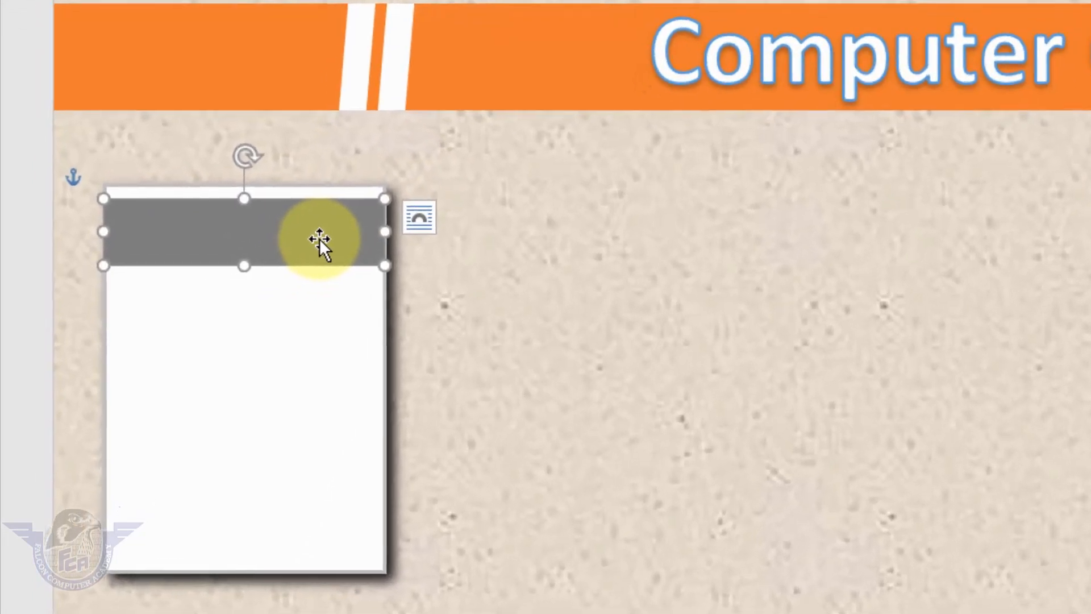
Add the text "Office Management" inside the gray strip
type("O")
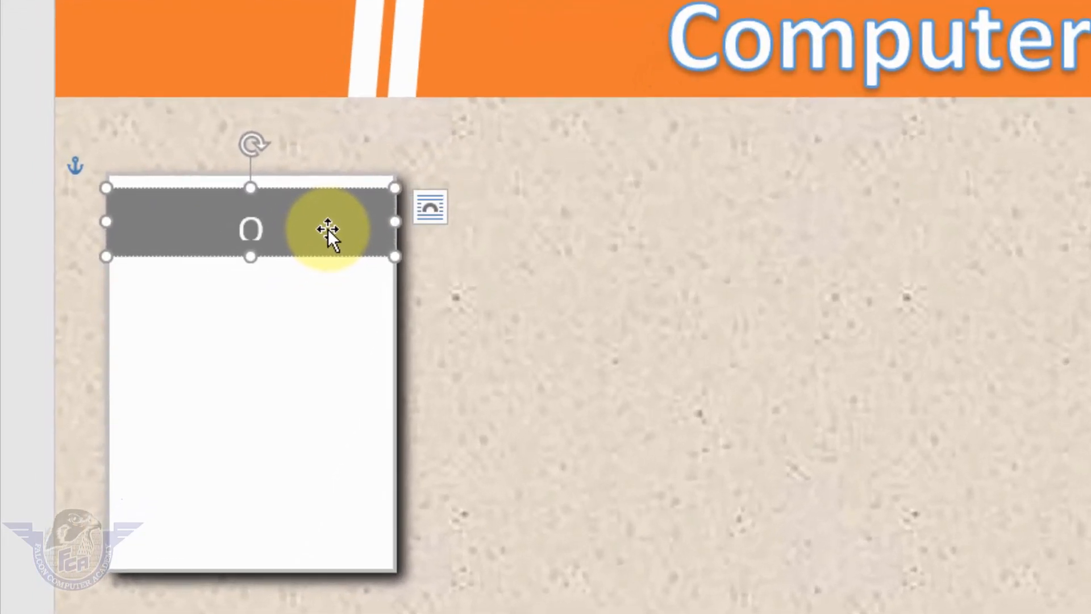
type("ffice Manag")
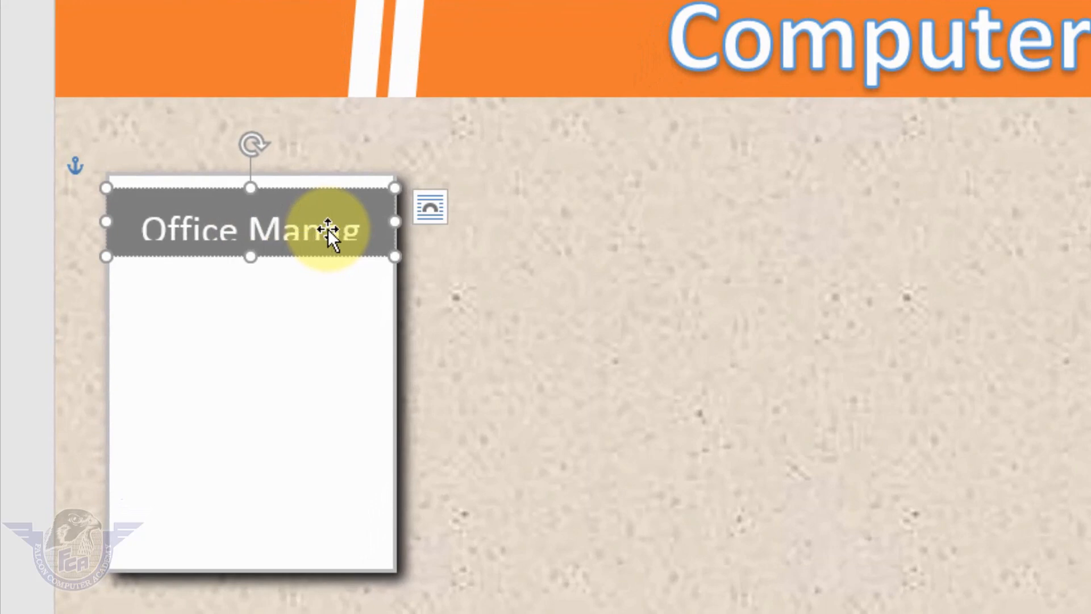
key("BackSpace")
key("BackSpace")
key("BackSpace")
key("BackSpace")
key("BackSpace")
key("BackSpace")
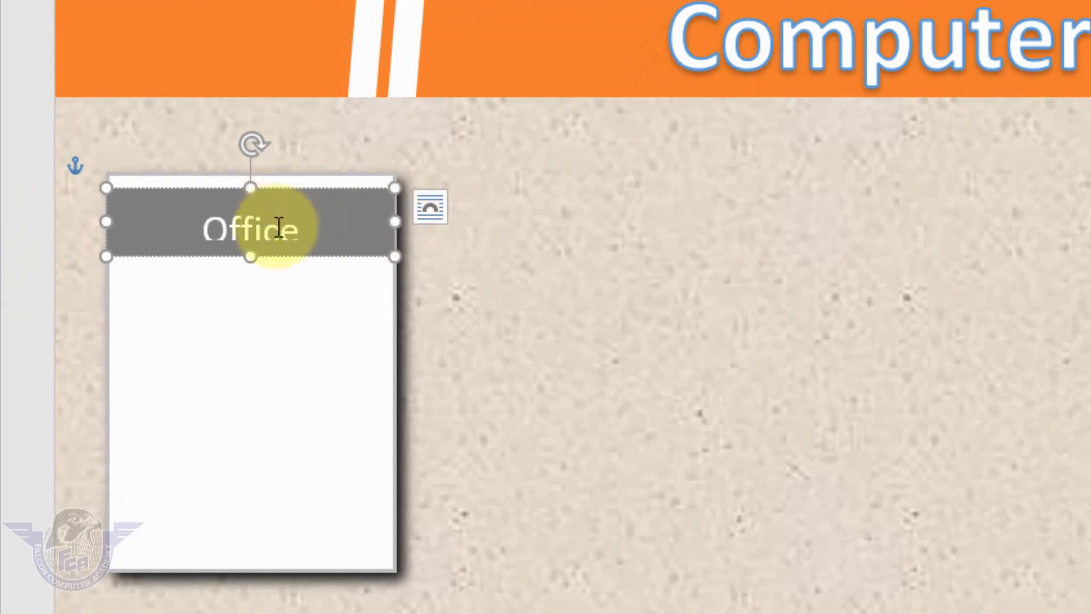
Reduce the gray strip's text to font size 7 so the full title fits on one line
key("ctrl+a")
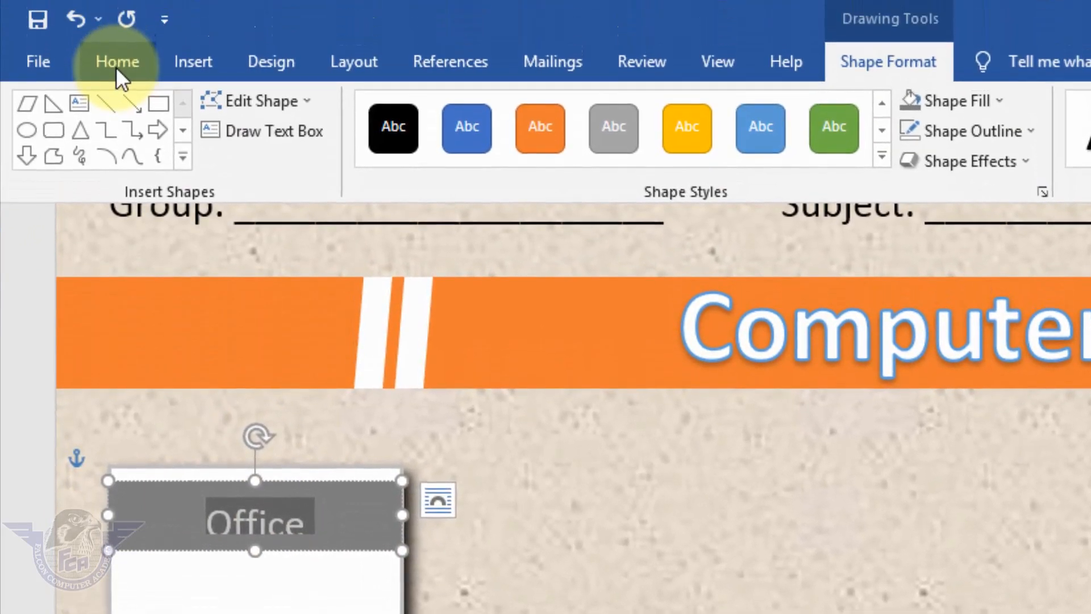
left_click(116, 67)
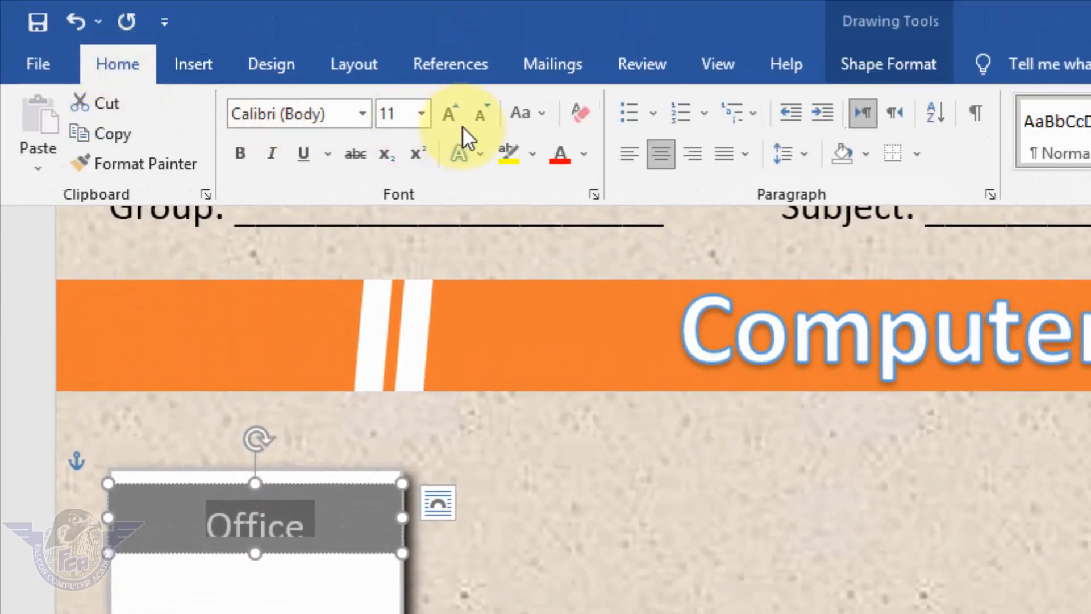
left_click(480, 115)
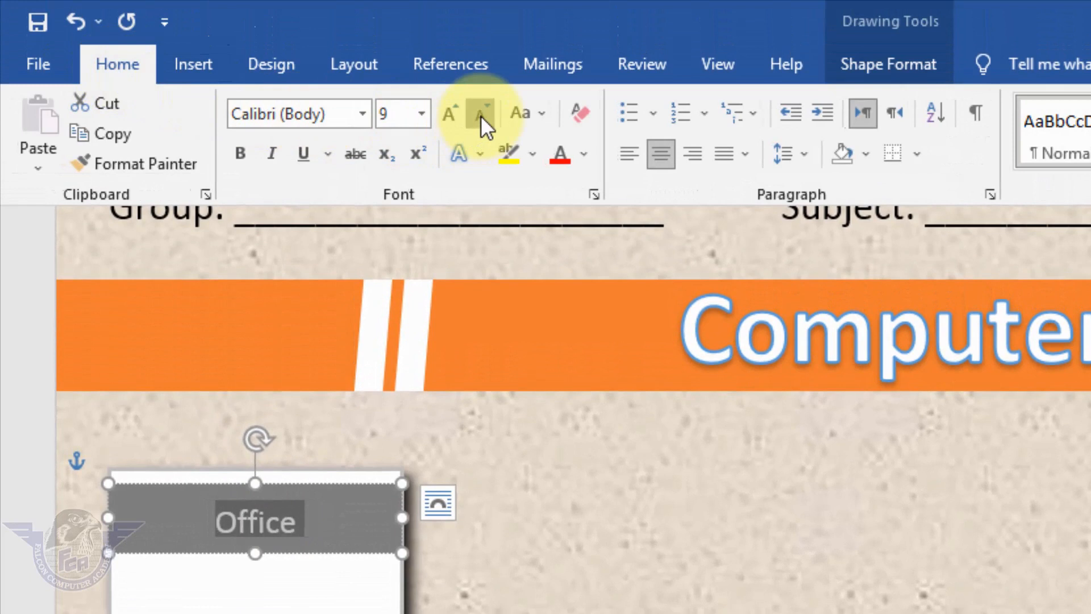
left_click(481, 114)
left_click(481, 115)
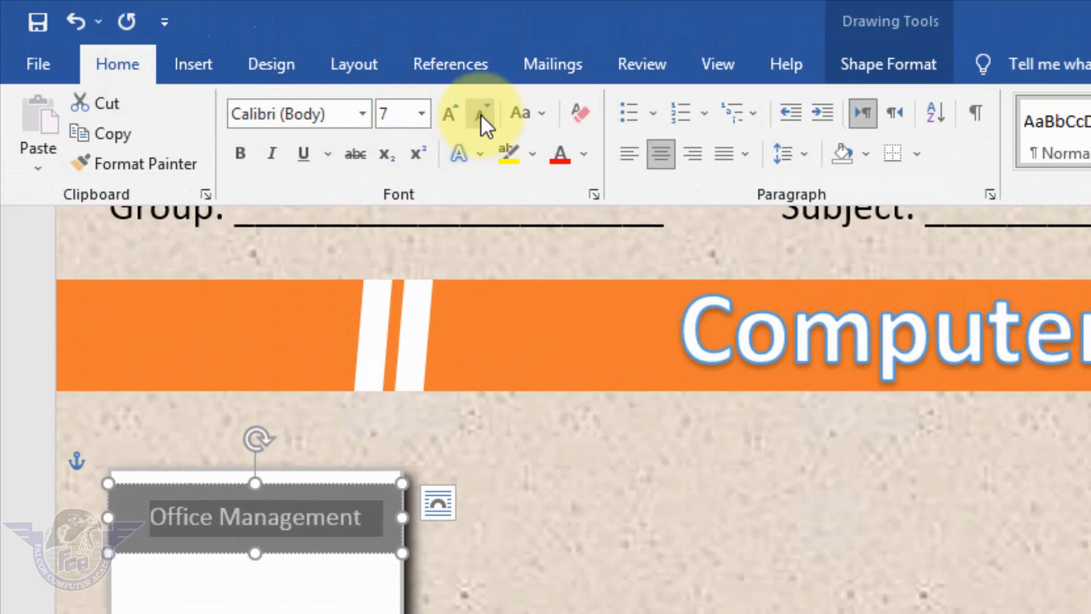
left_click(519, 563)
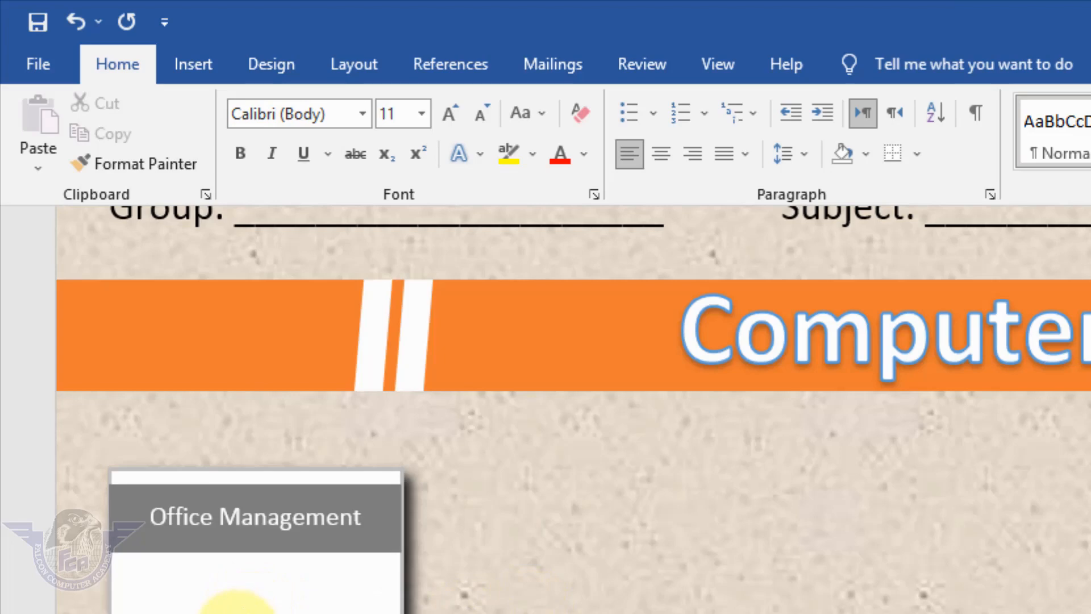
Start a drawn text box for the Office Management card, in the white area below its gray title strip
left_click(193, 62)
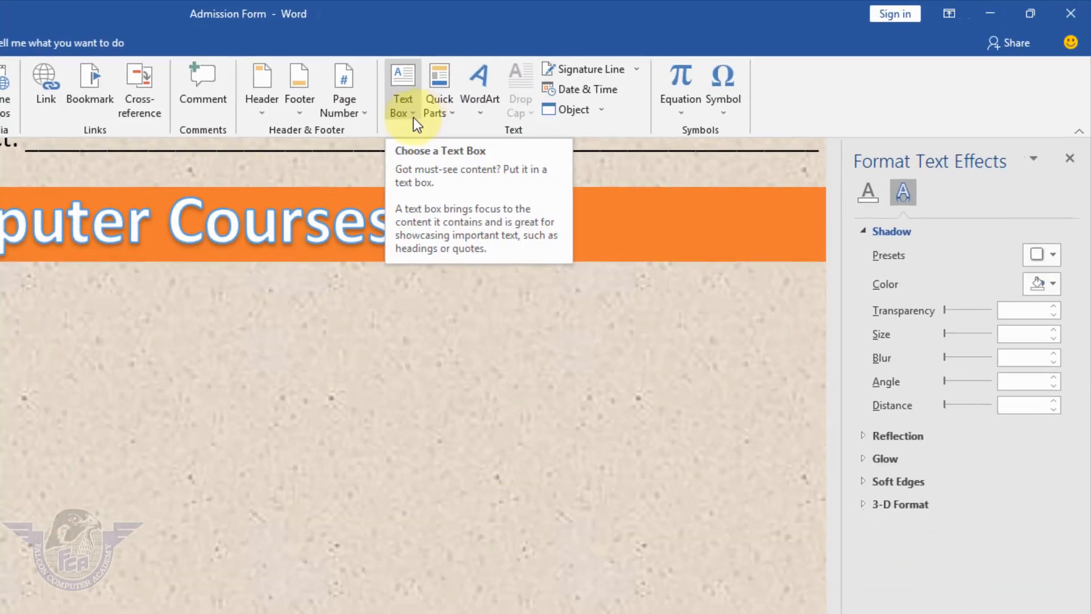
left_click(404, 110)
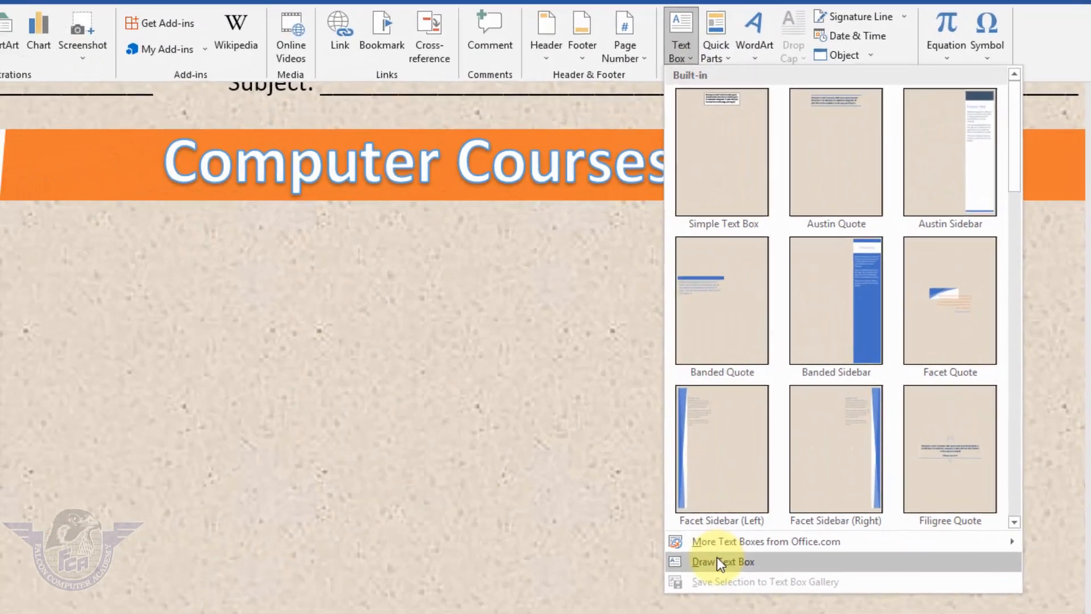
left_click(717, 561)
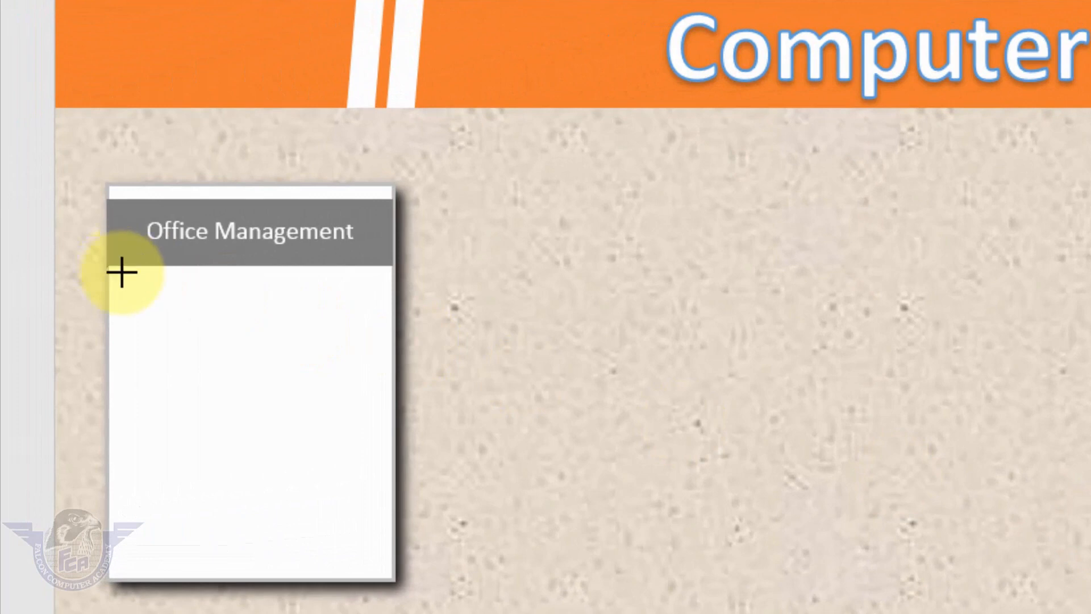
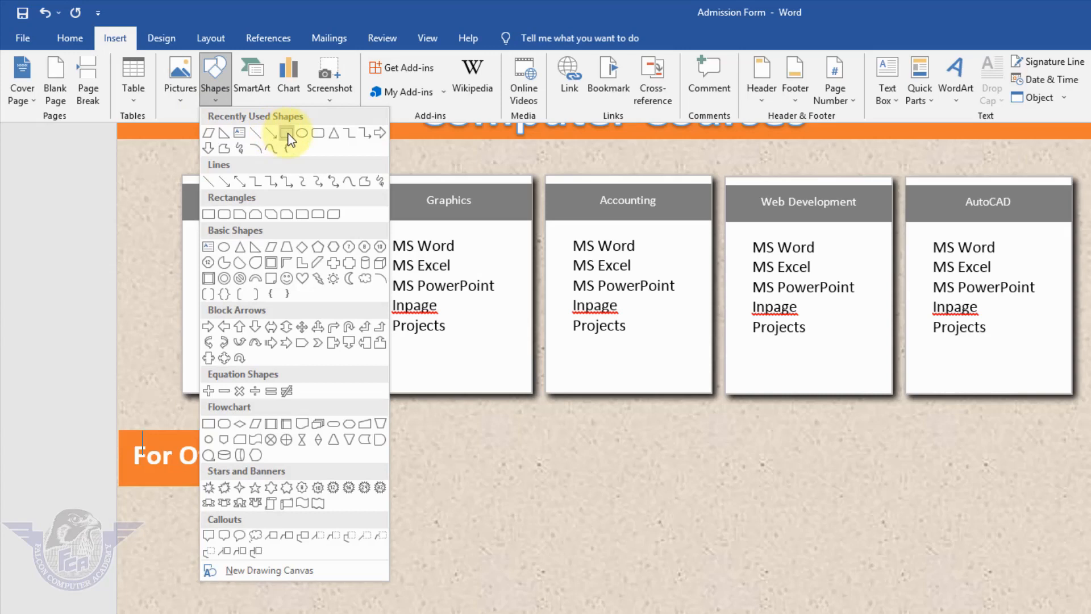
Draw a rectangle about 0.86" wide and 0.38" high below the "For Office Use Only" label, with white fill and black outline
left_click(289, 136)
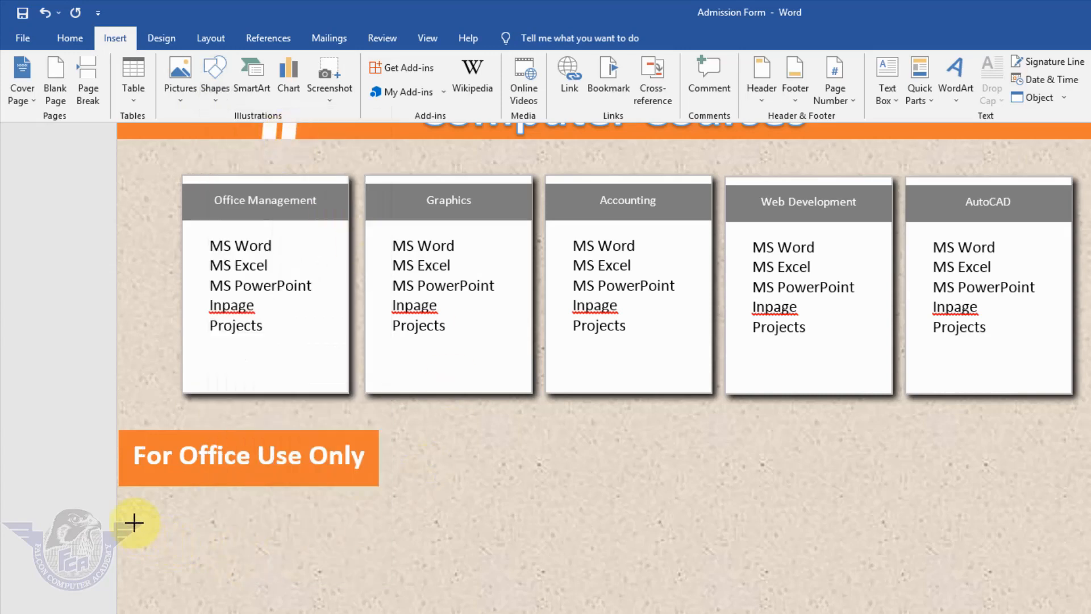
left_click_drag(134, 522, 247, 573)
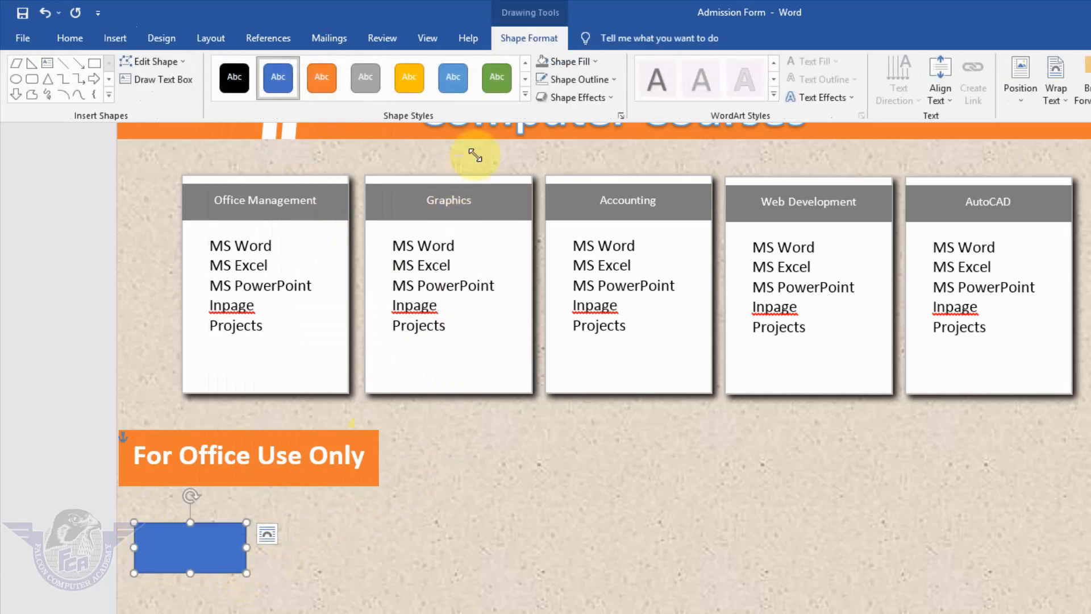
left_click(593, 61)
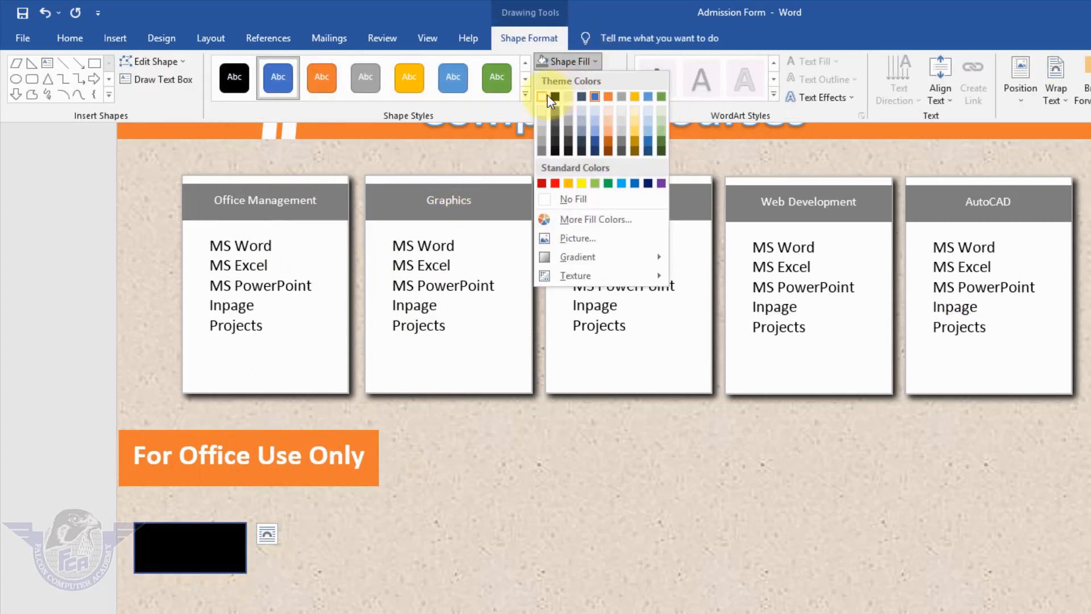
left_click(546, 97)
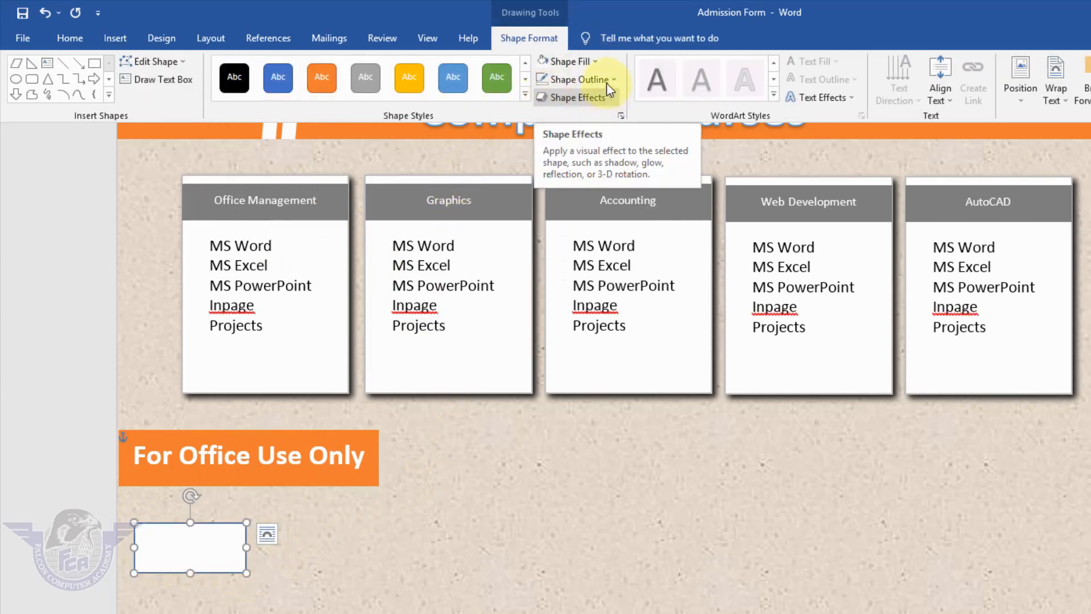
left_click(608, 81)
left_click(554, 115)
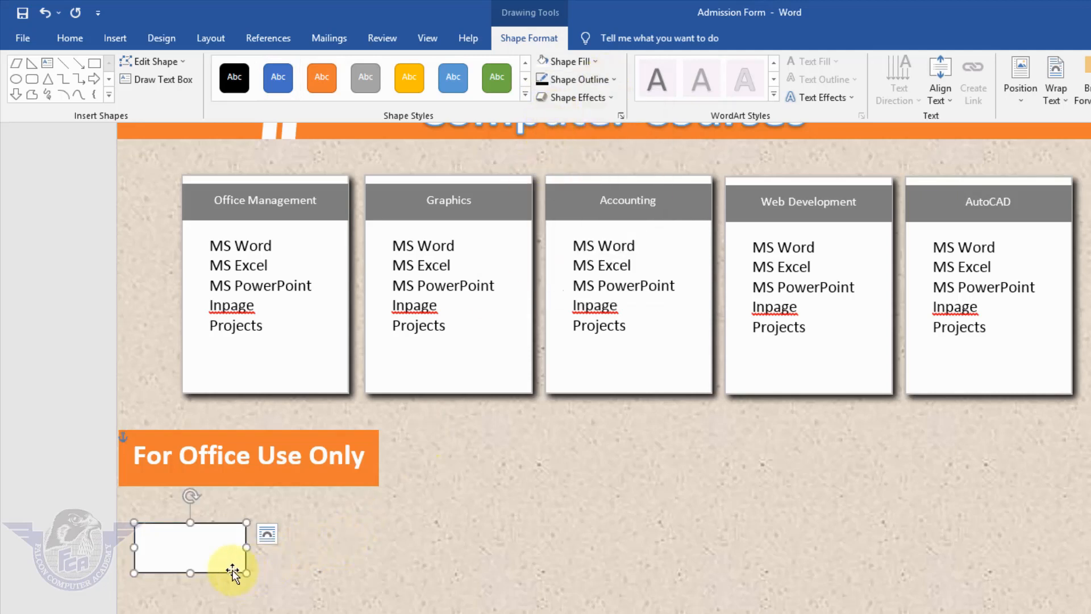
Copy the white rectangle five times to the right, forming a row of six boxes below the "For Office Use Only" label
left_click_drag(231, 571, 371, 572)
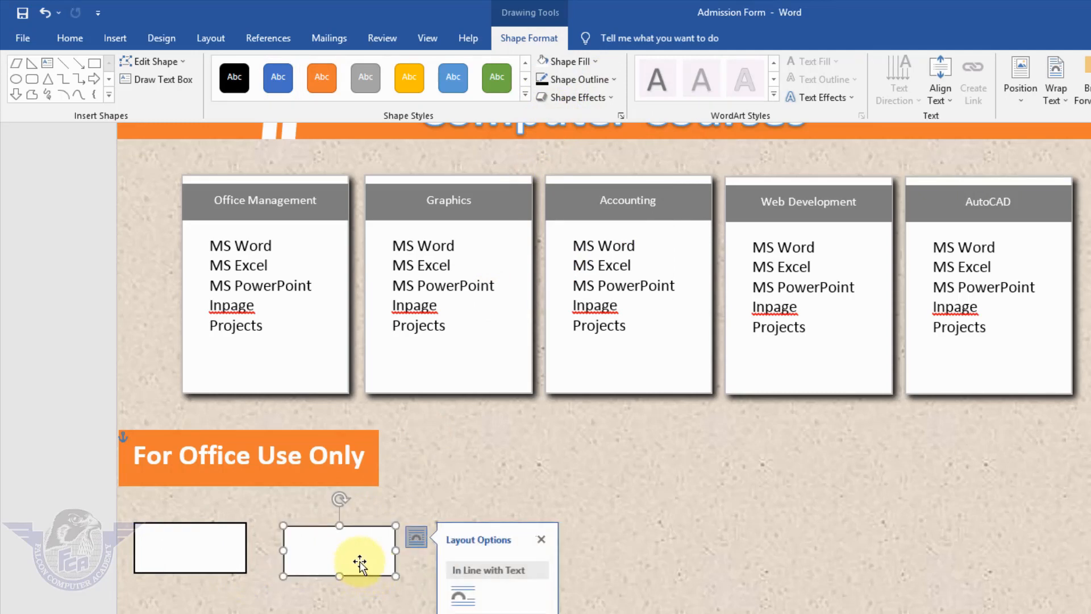
key("ctrl+d")
left_click_drag(366, 584, 575, 540)
key("ctrl+d")
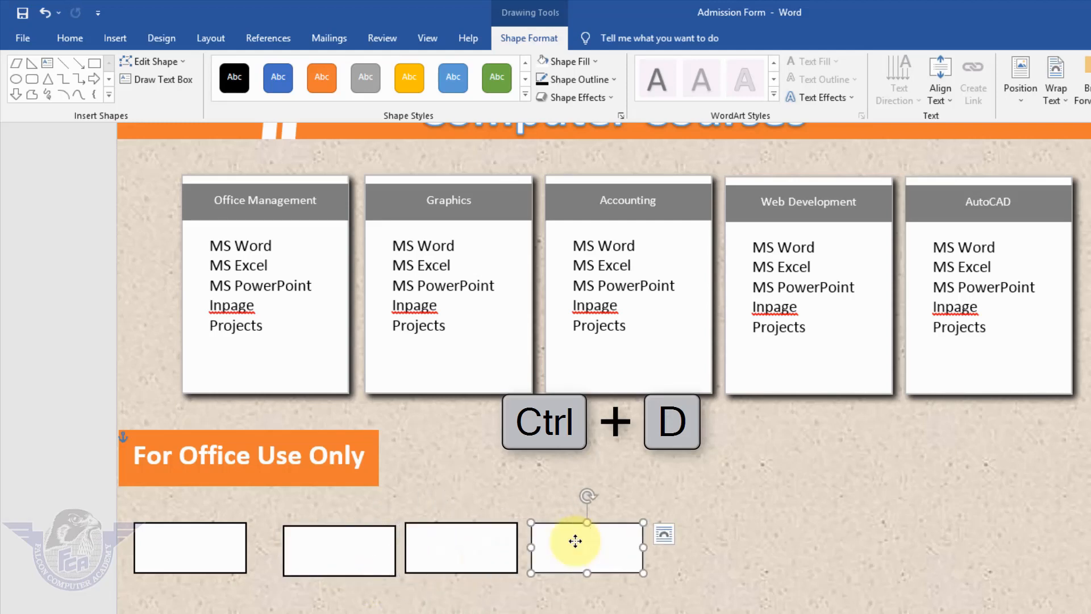
key("ctrl+d")
left_click_drag(613, 555, 813, 535)
key("ctrl+d")
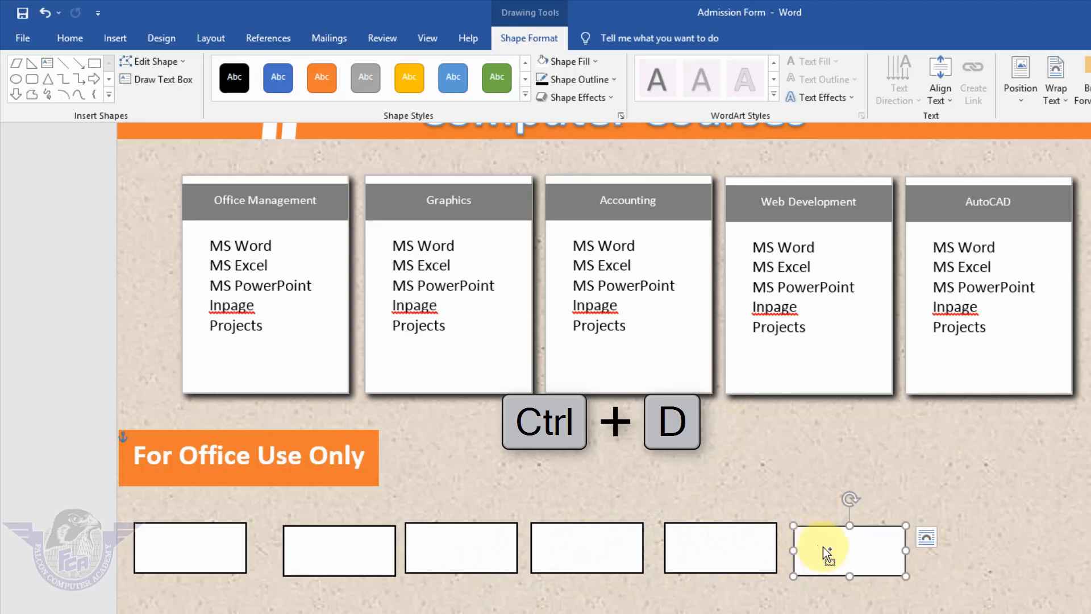
Duplicate the last box of the row and place the copy at the right end as the seventh box
key("ctrl+f")
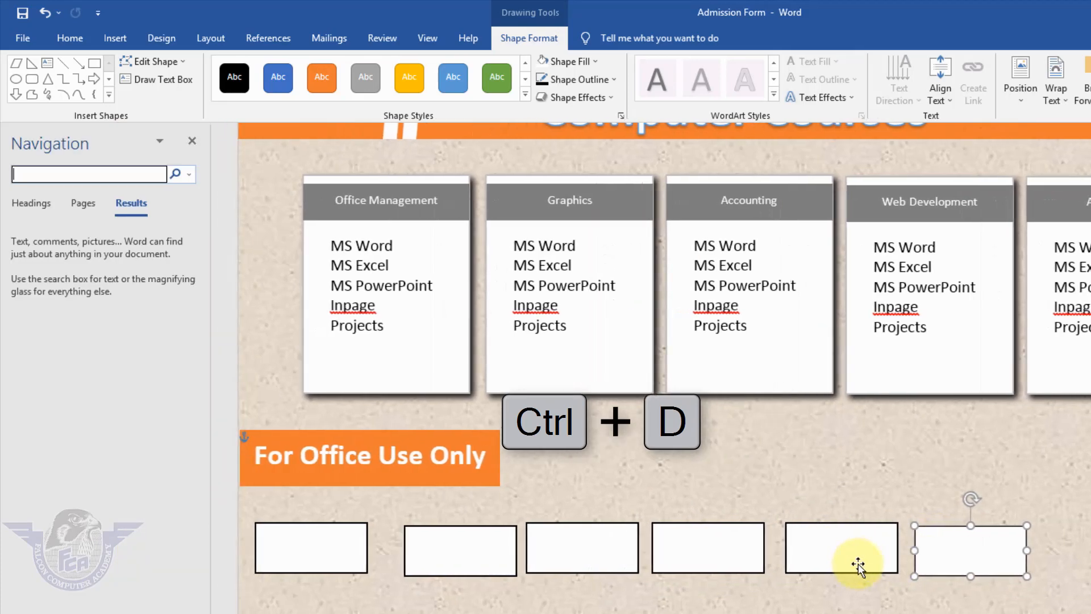
left_click(945, 561)
key("ctrl+d")
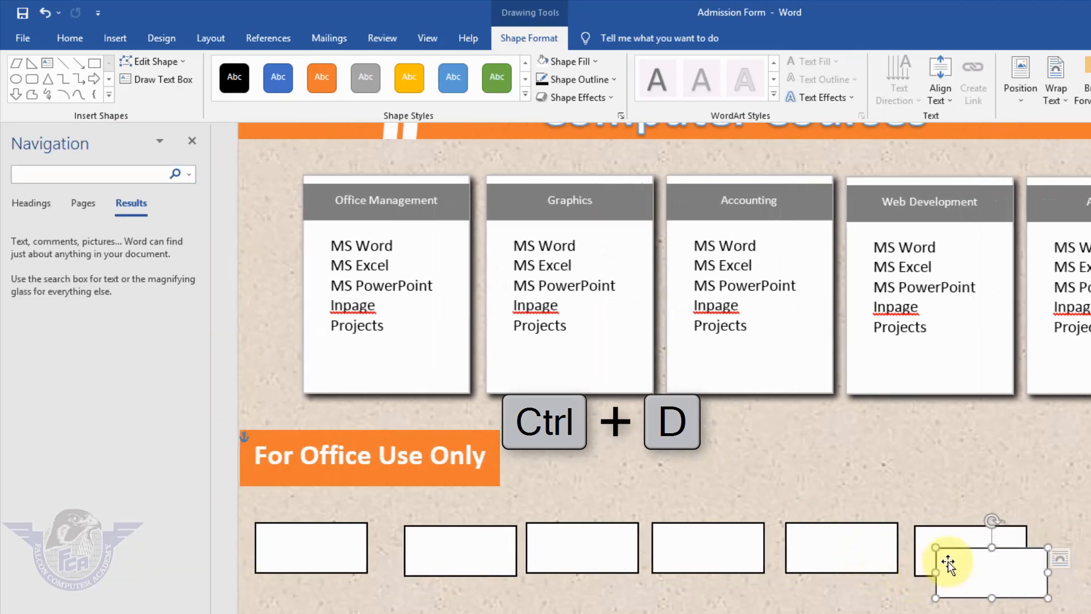
left_click_drag(948, 562, 1066, 549)
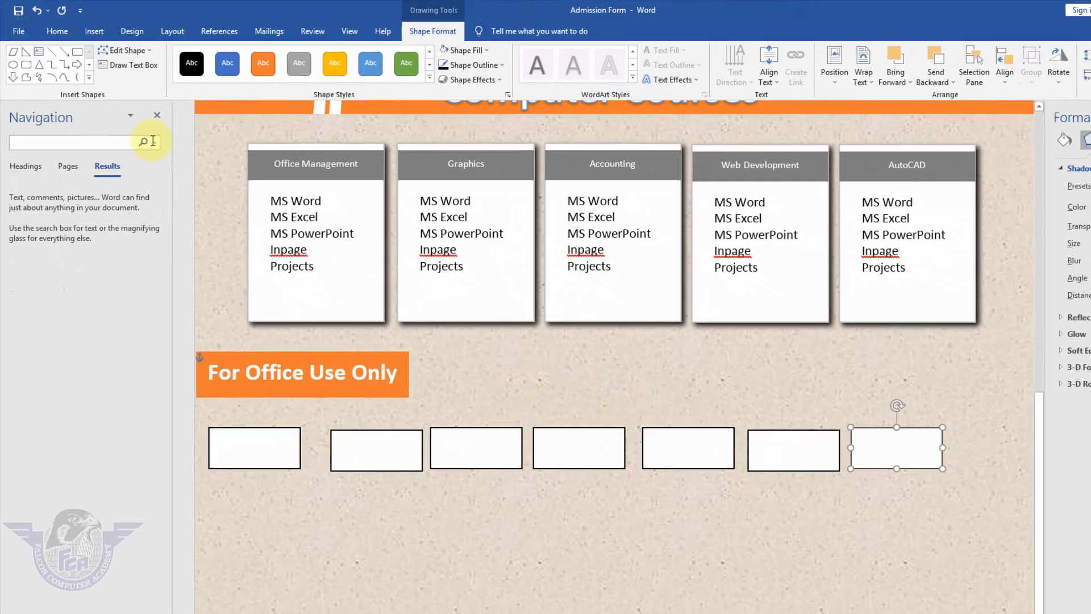
left_click(157, 115)
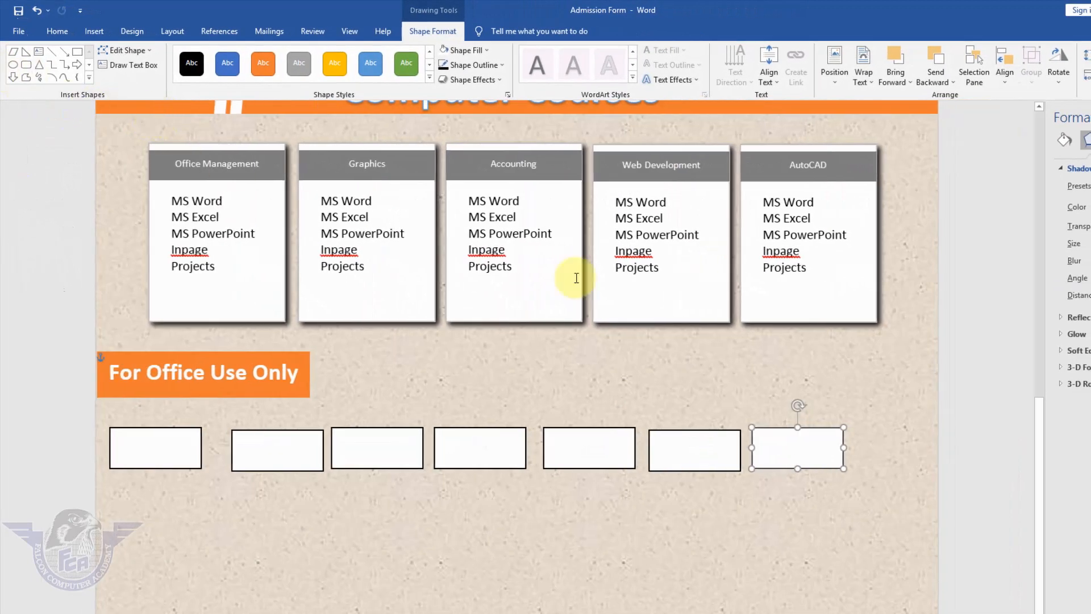
Distribute all seven boxes horizontally and align them by their top edges
left_click(697, 453, "shift")
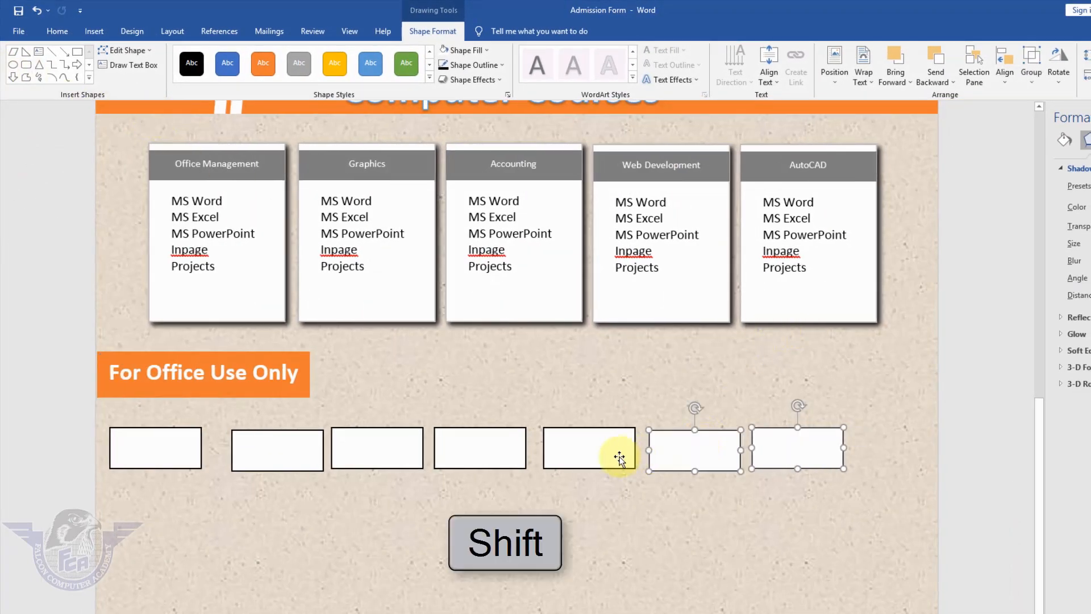
left_click(620, 457, "shift")
left_click(504, 451, "shift")
left_click(378, 448, "shift")
left_click(292, 455, "shift")
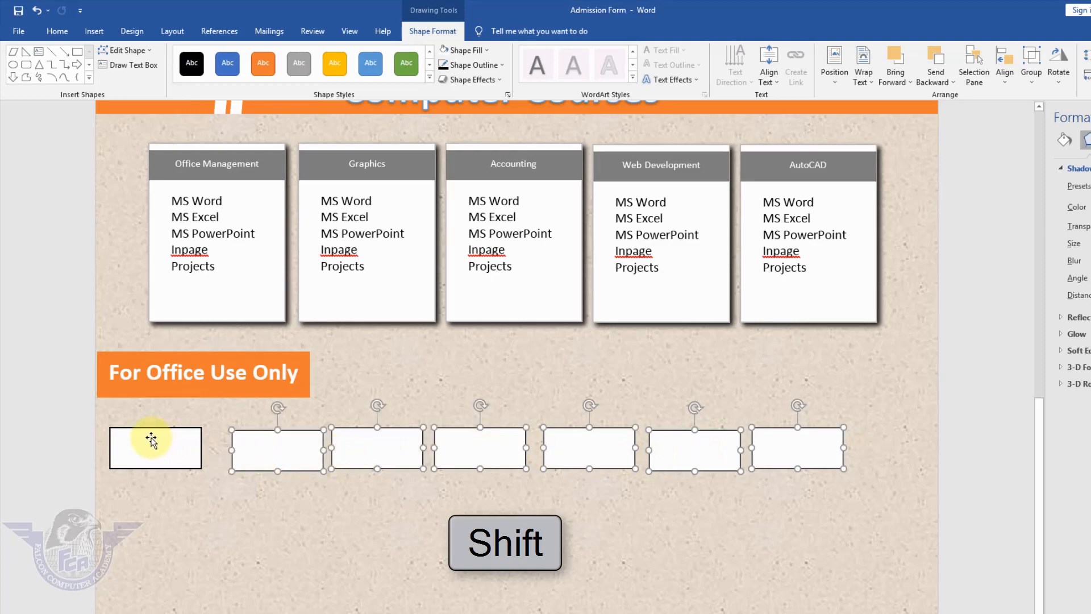
left_click(151, 440, "shift")
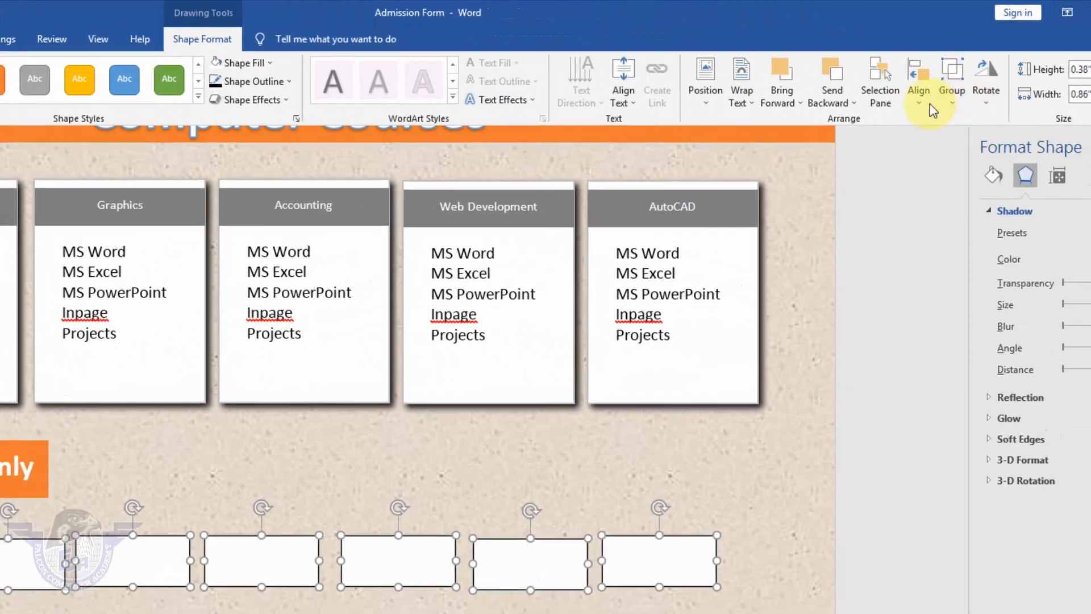
left_click(928, 101)
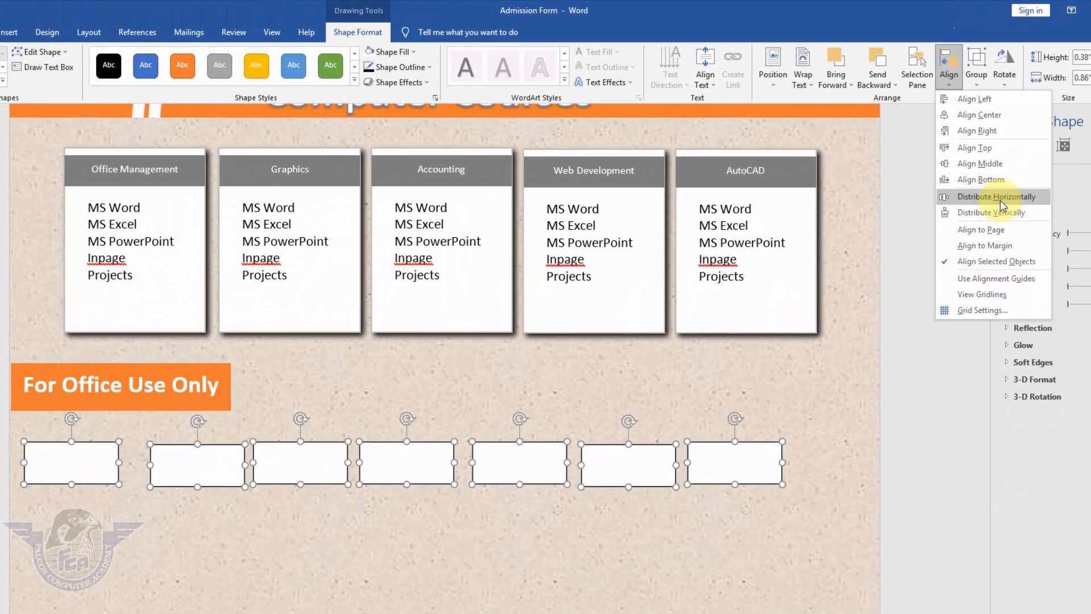
left_click(1001, 197)
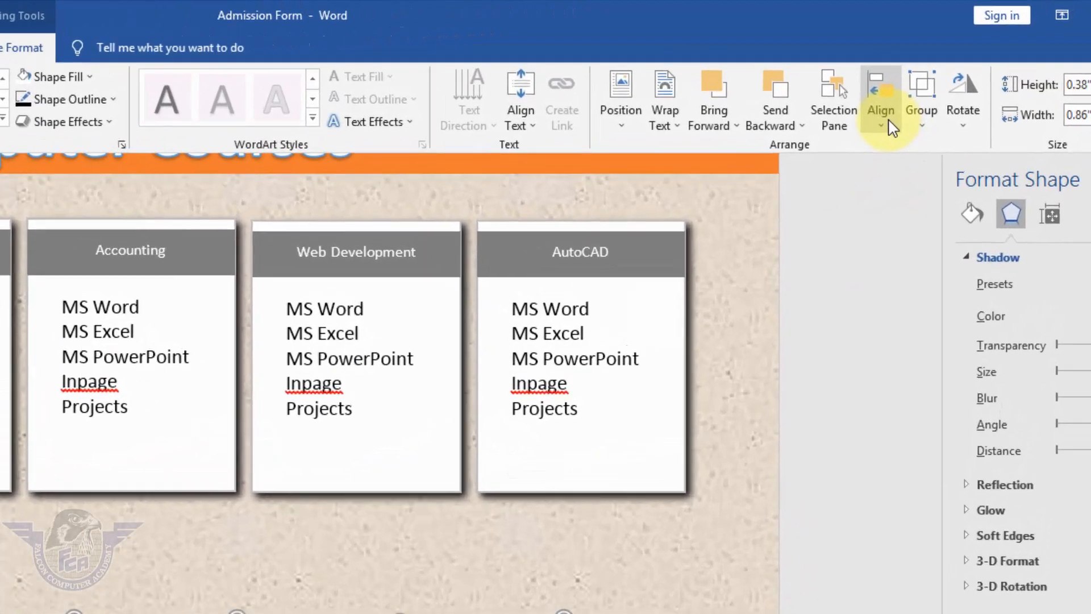
left_click(890, 125)
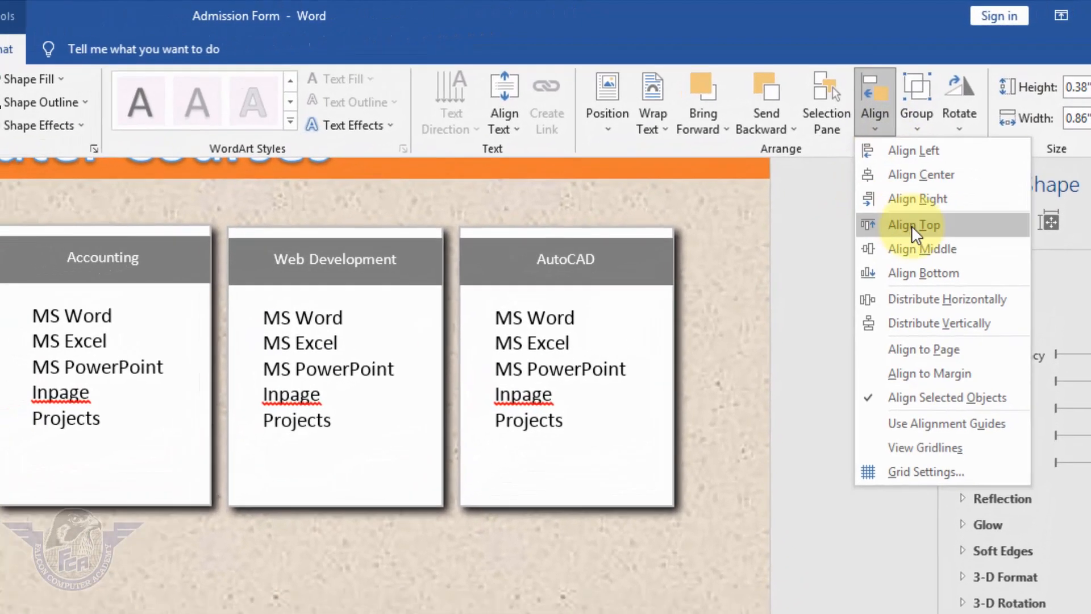
left_click(912, 225)
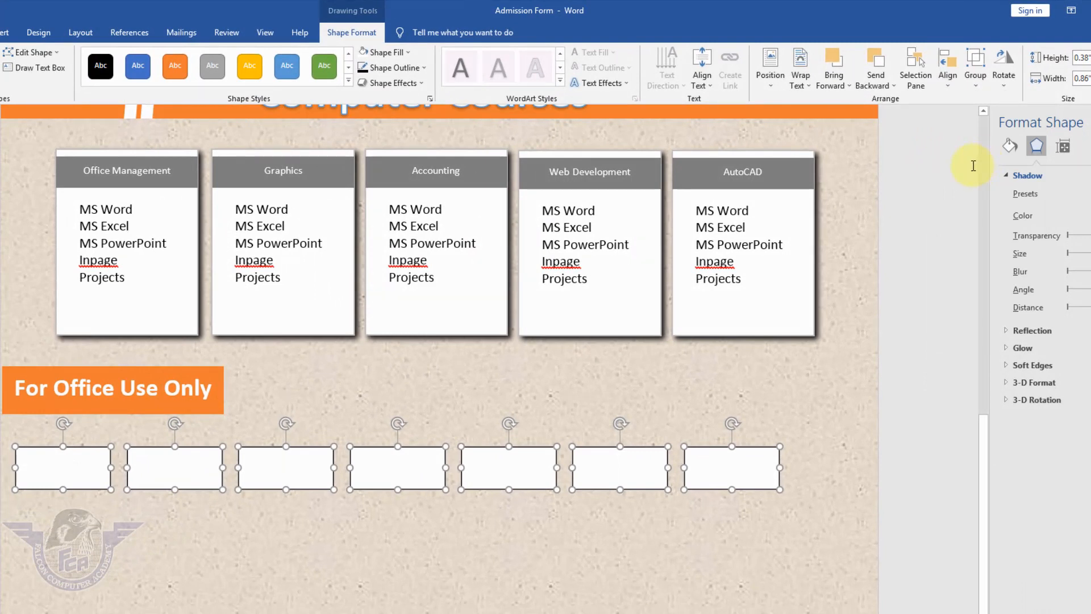
left_click(484, 516)
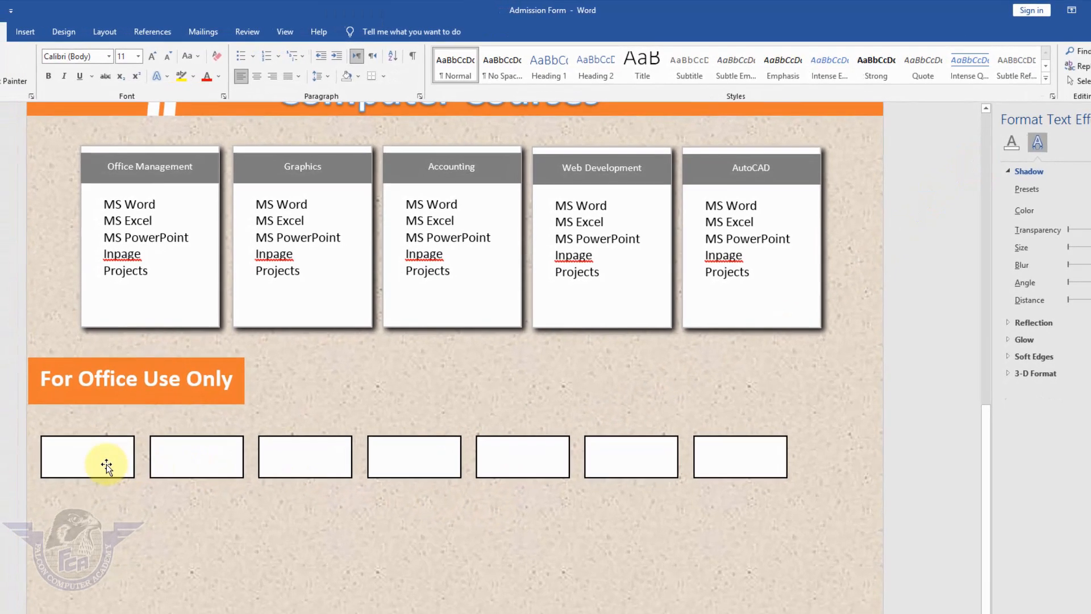
Move the six boxes after the first one slightly to the right, leaving a wider gap beside the first box
left_click(185, 465)
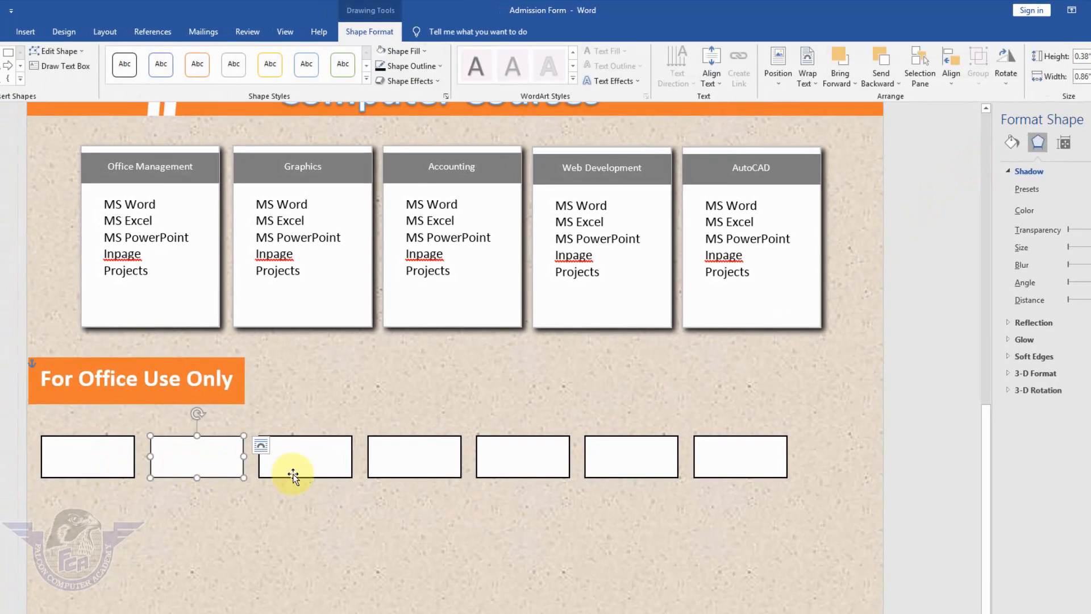
left_click(336, 466, "shift")
left_click(414, 470, "shift")
left_click(489, 466, "shift")
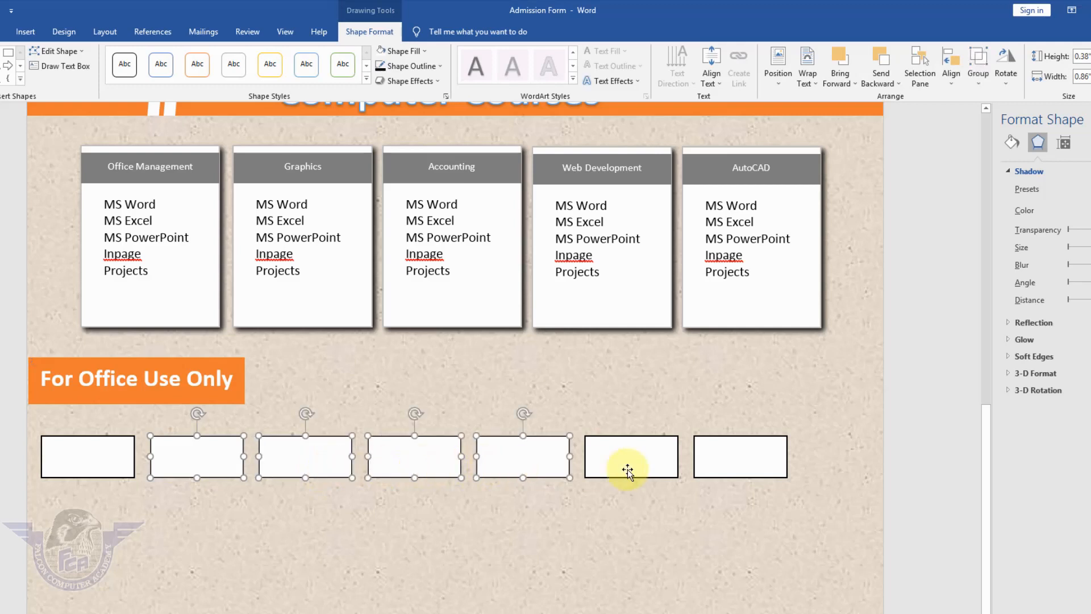
left_click(626, 469, "shift")
left_click(727, 468, "shift")
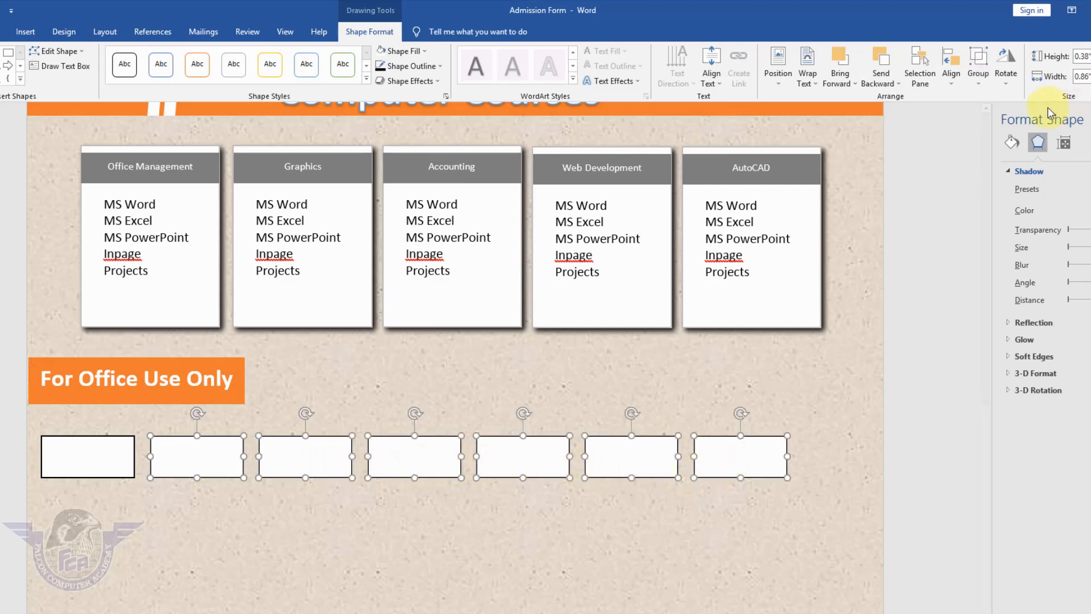
left_click_drag(423, 452, 473, 452)
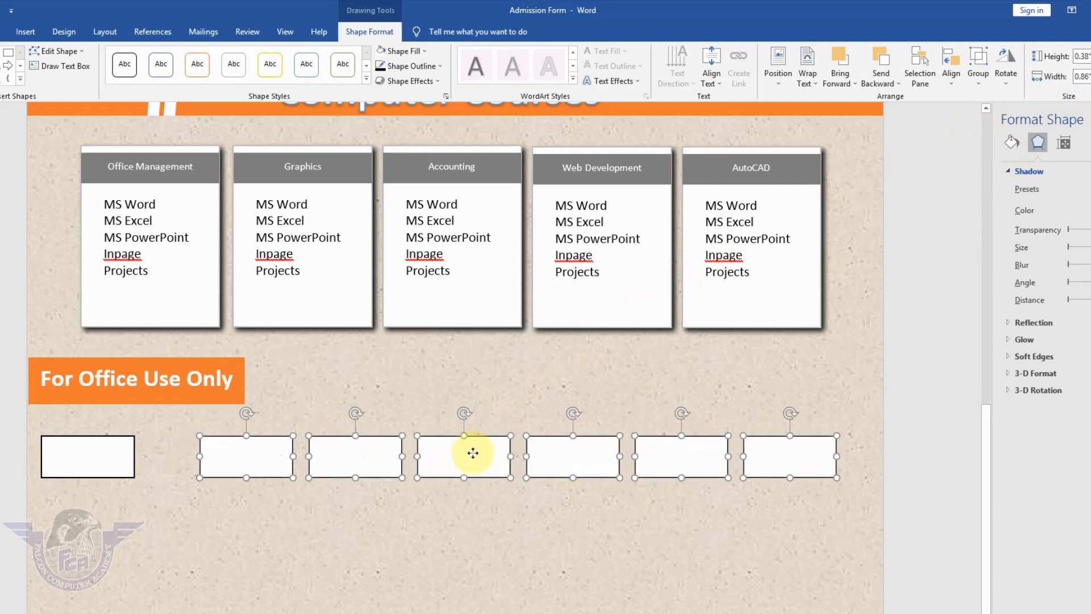
Copy the whole row of seven boxes to form a second row directly beneath it
left_click(113, 462, "shift")
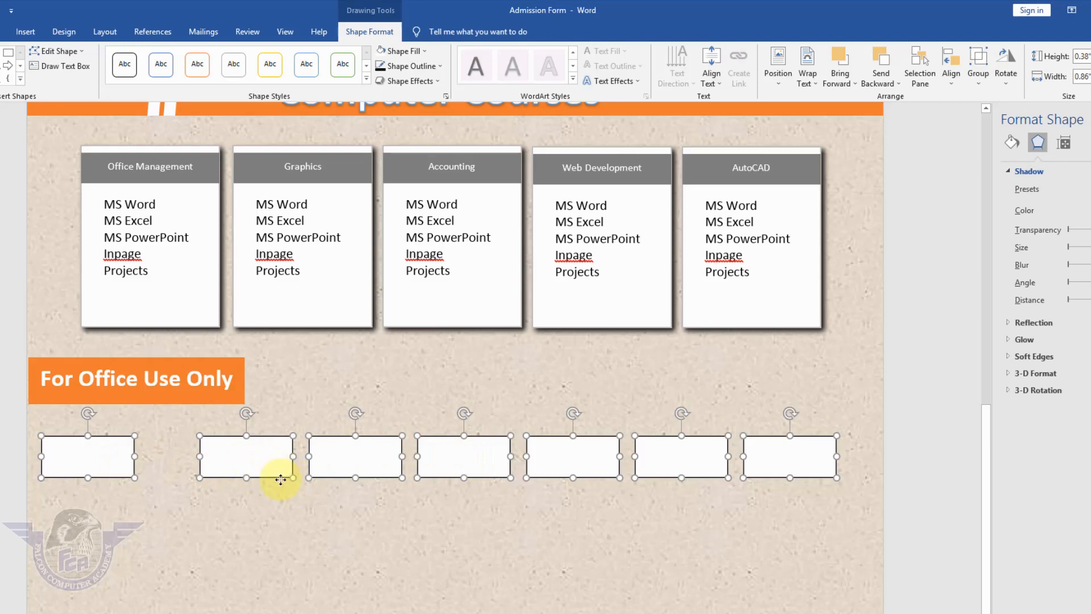
left_click_drag(283, 477, 288, 518)
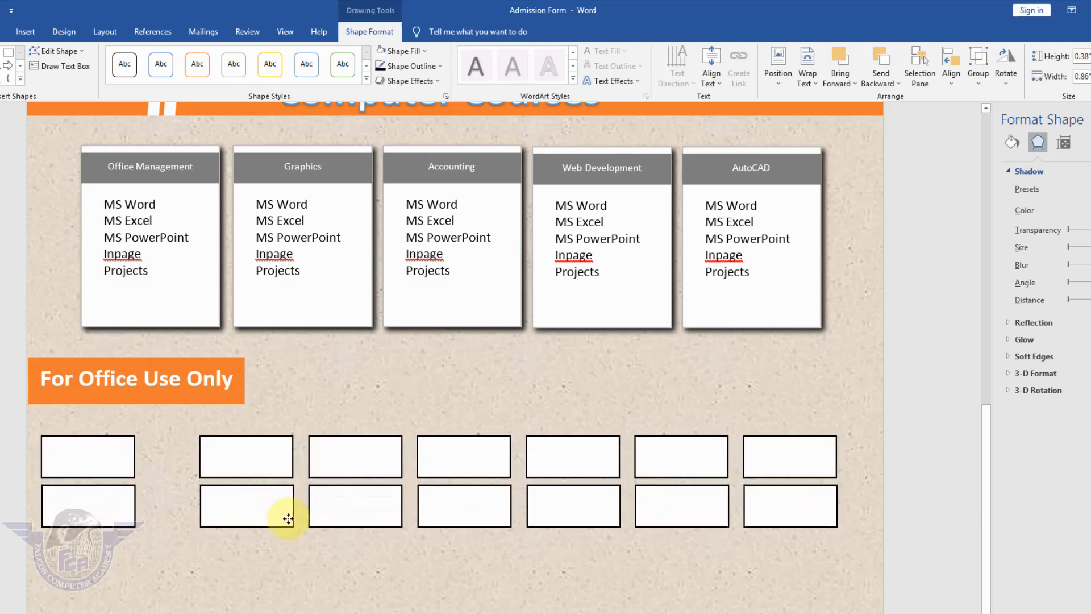
left_click(202, 532)
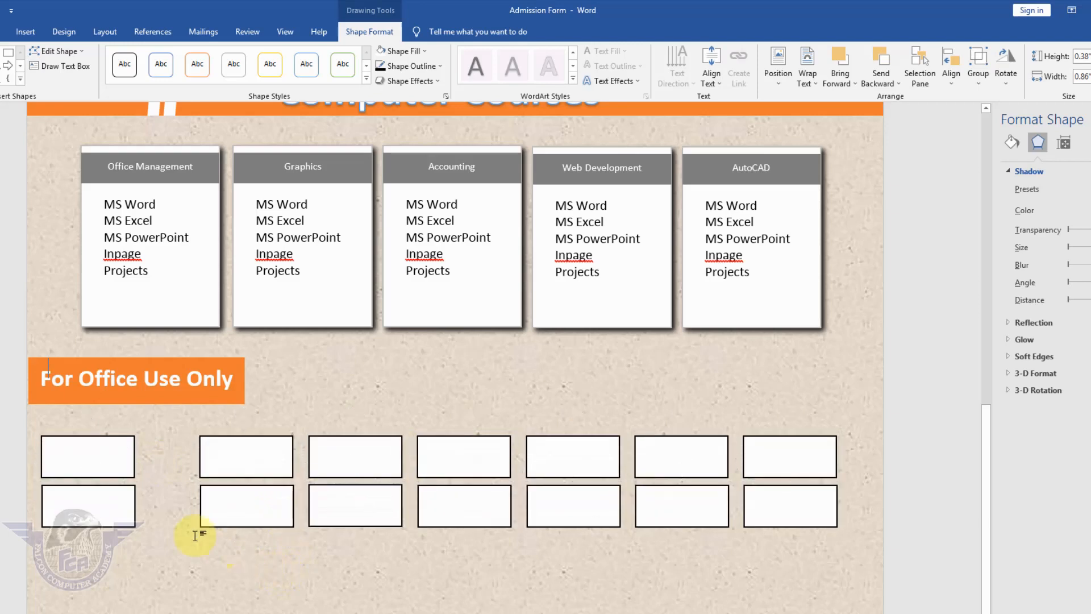
Label the first box of the upper row "Date" and format the text black and bold
left_click(92, 465)
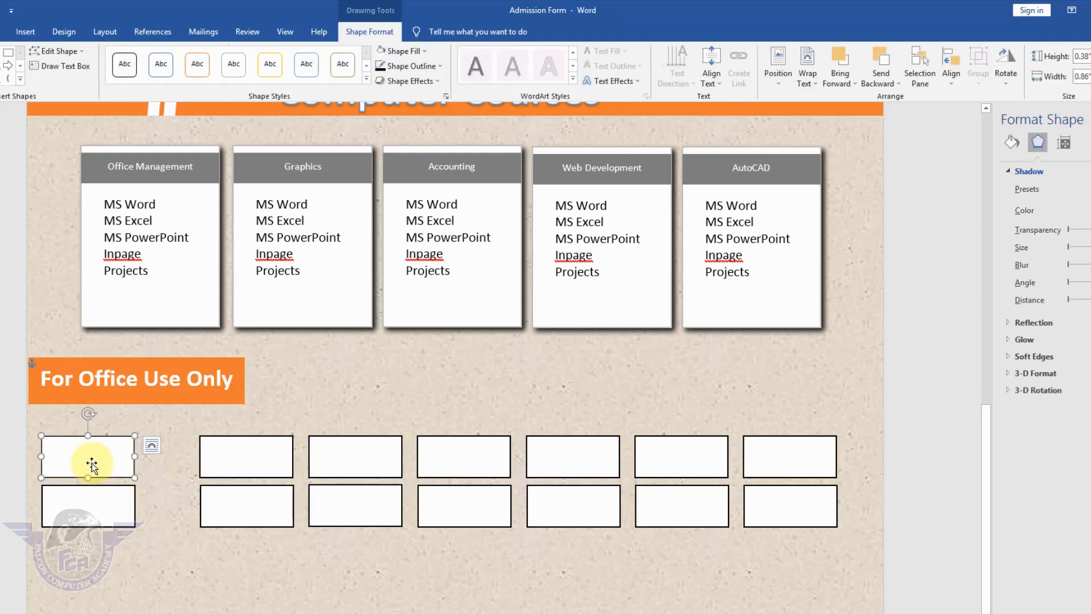
left_click(91, 463)
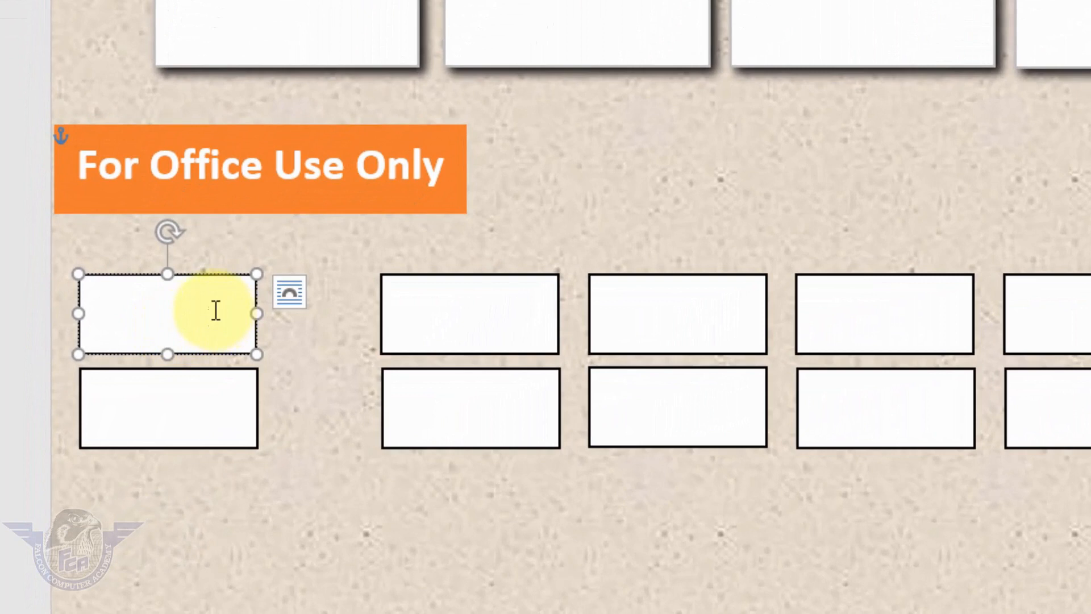
left_click(216, 311)
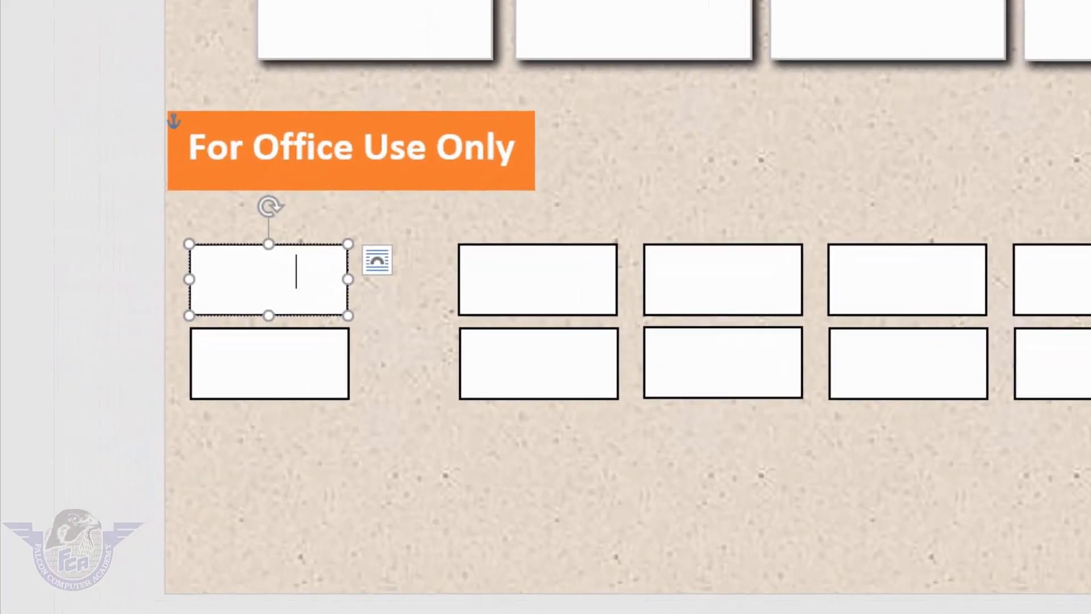
left_click_drag(305, 275, 195, 273)
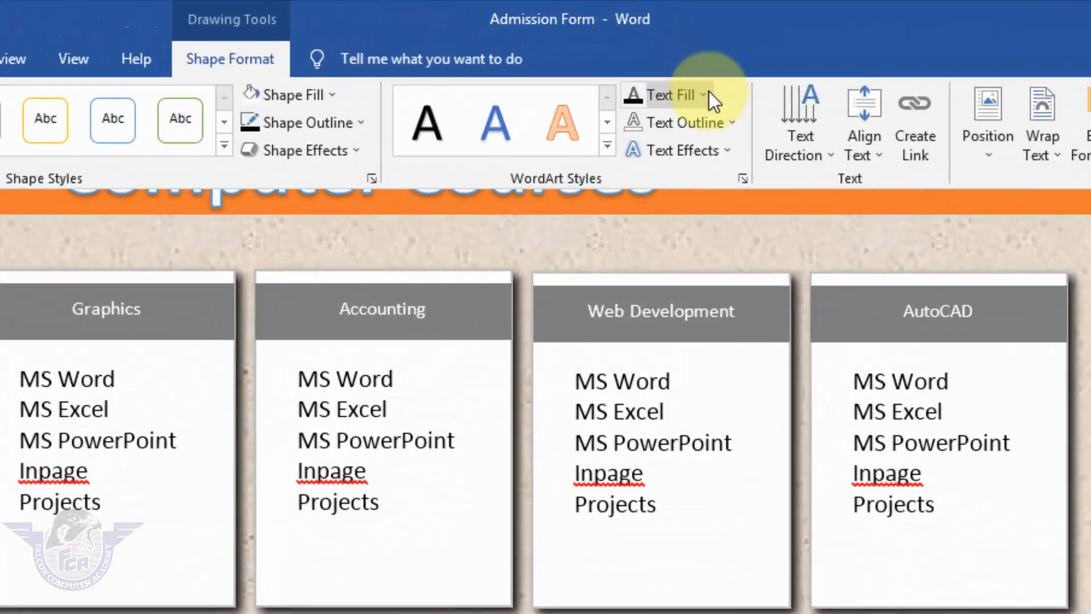
left_click(653, 49)
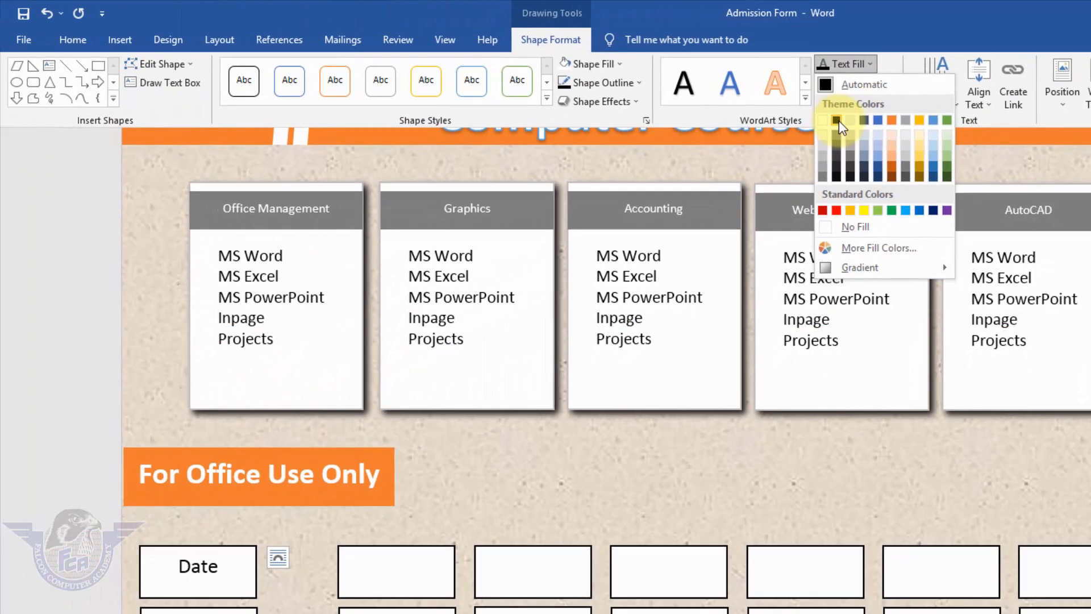
left_click(692, 188)
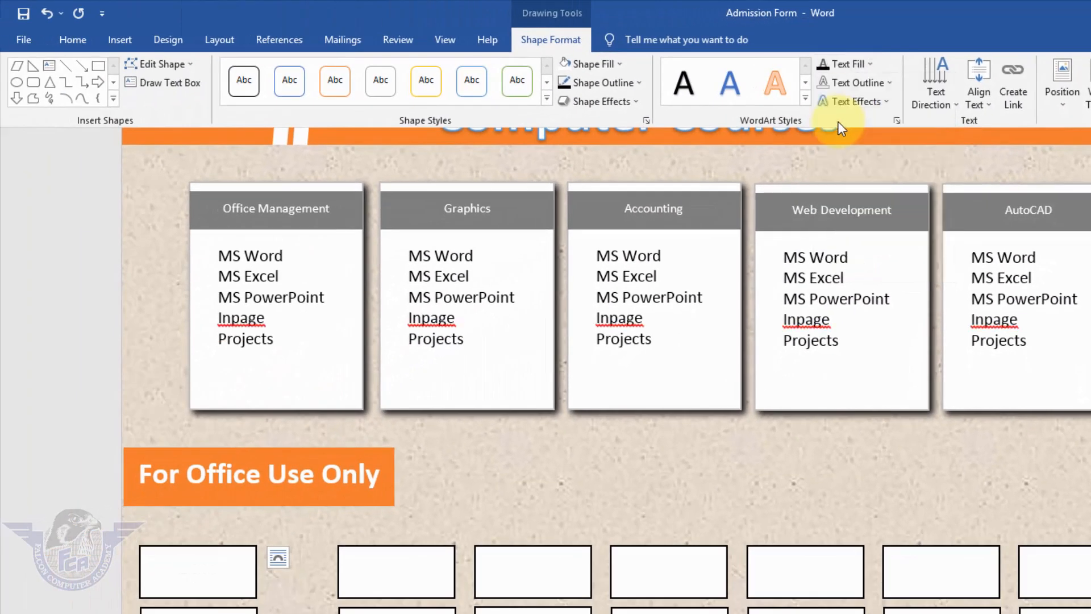
left_click(72, 40)
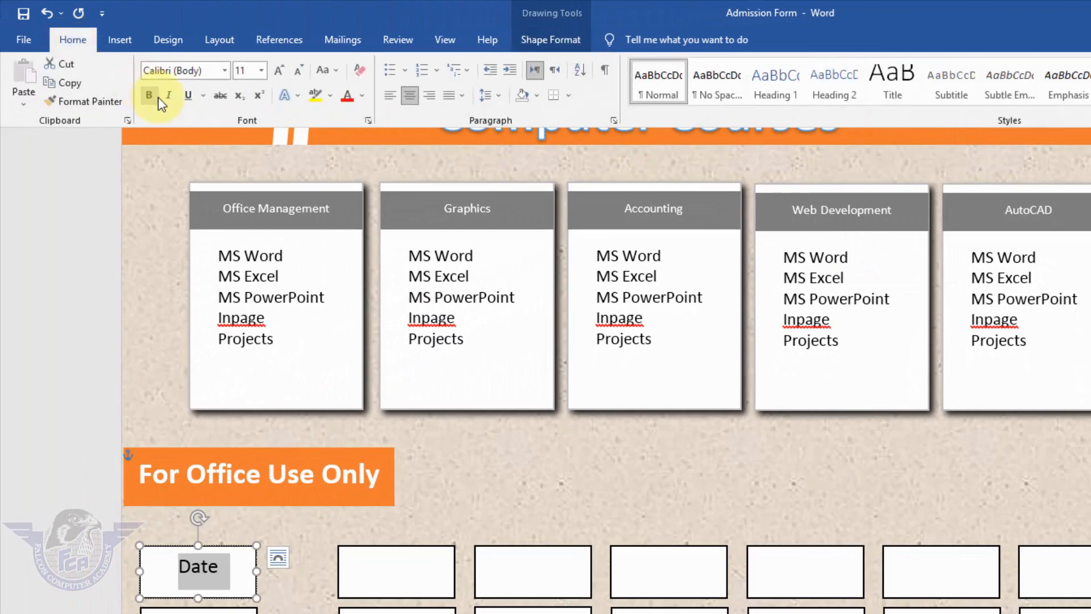
left_click(150, 98)
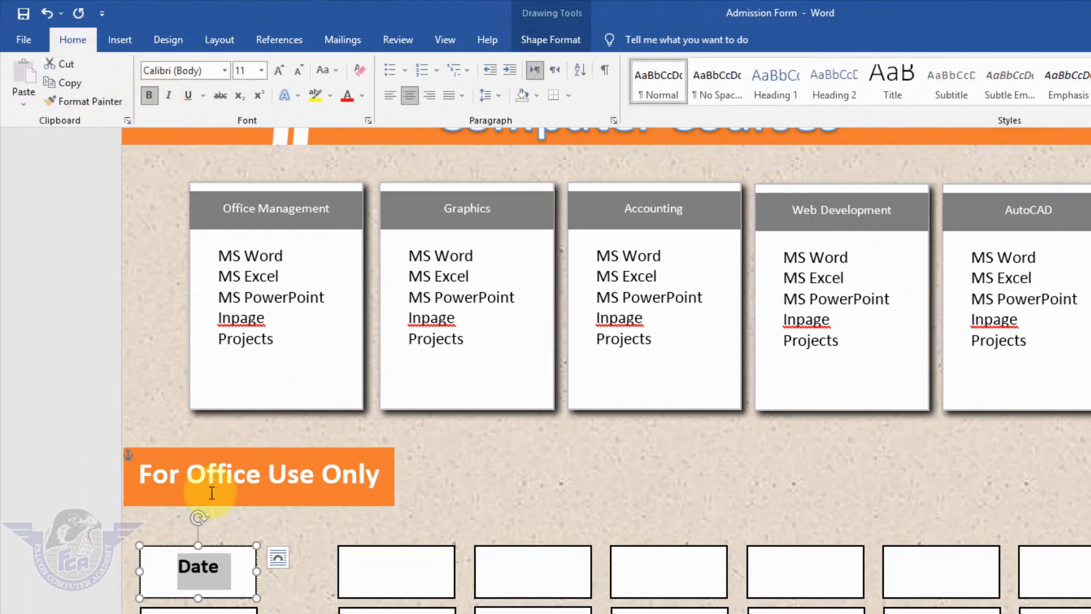
Copy the "Date" label into the first box of the second row and change the copied text to "Amount"
key("ctrl+c")
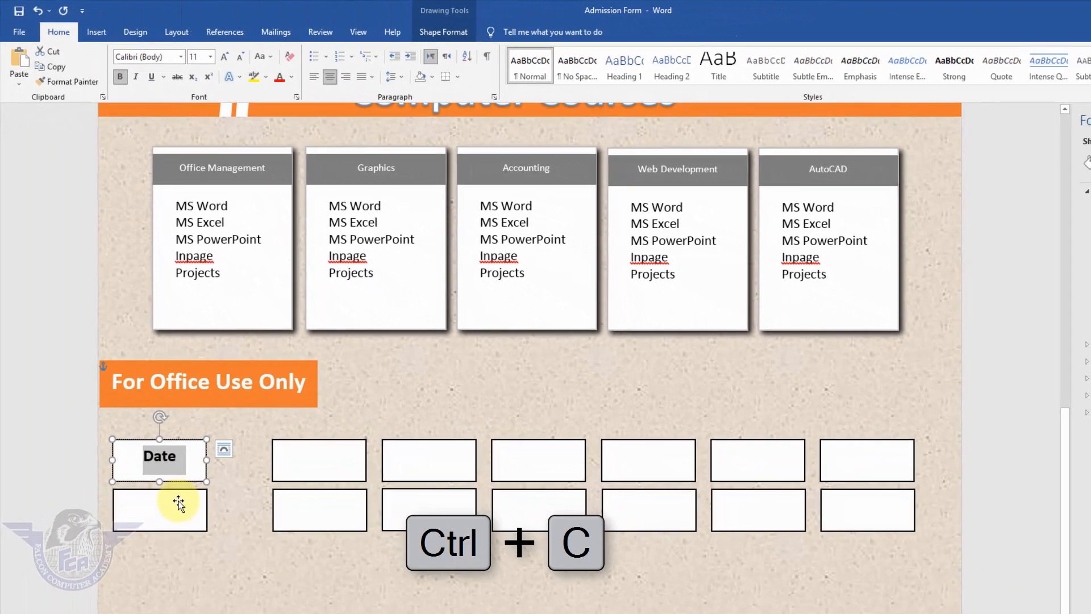
left_click(178, 502)
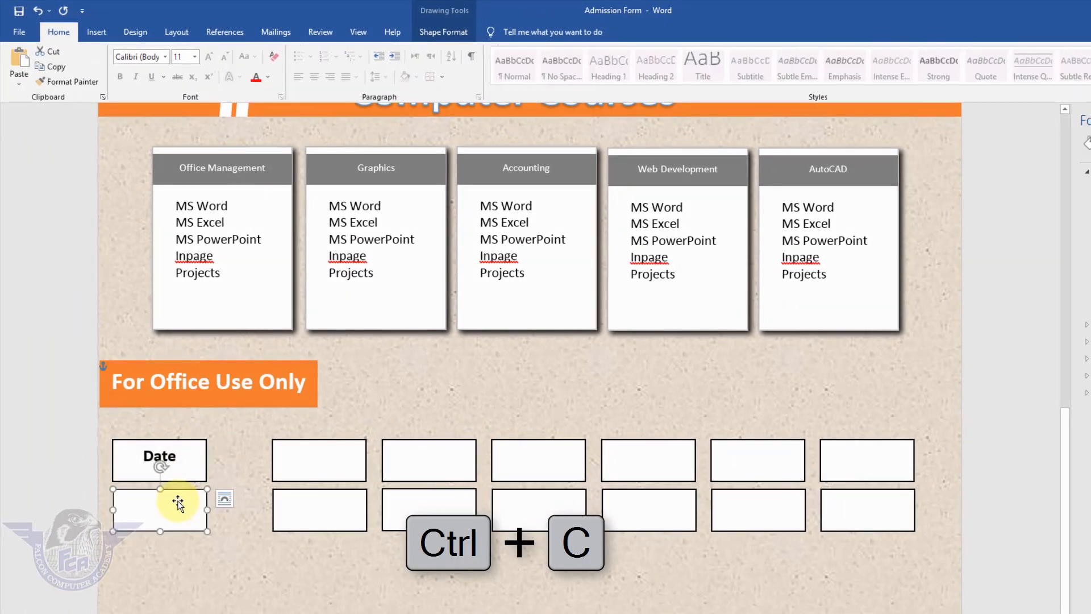
key("ctrl+v")
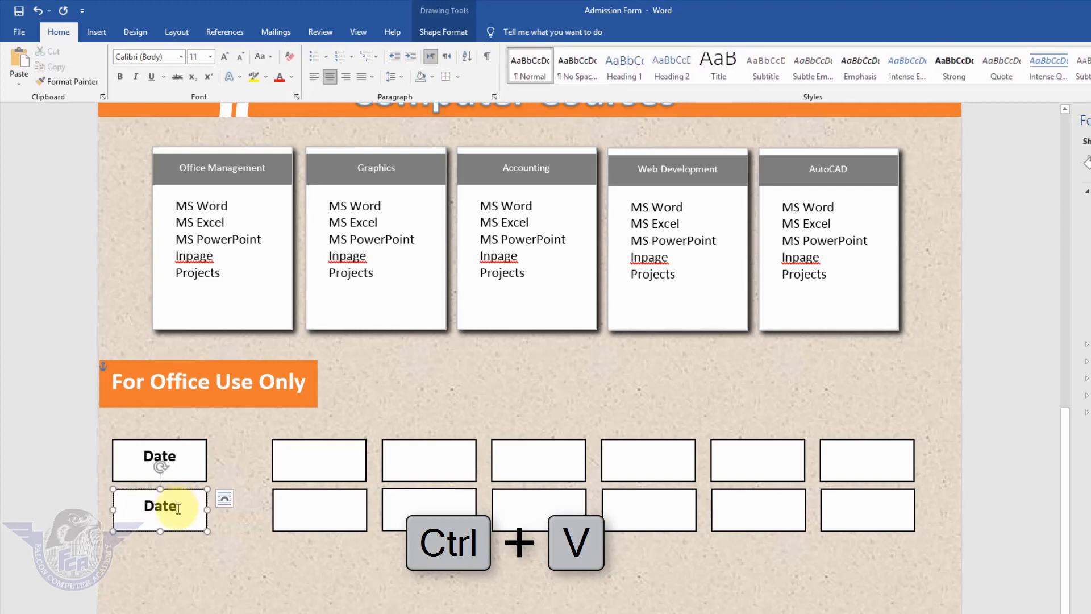
left_click_drag(186, 505, 147, 507)
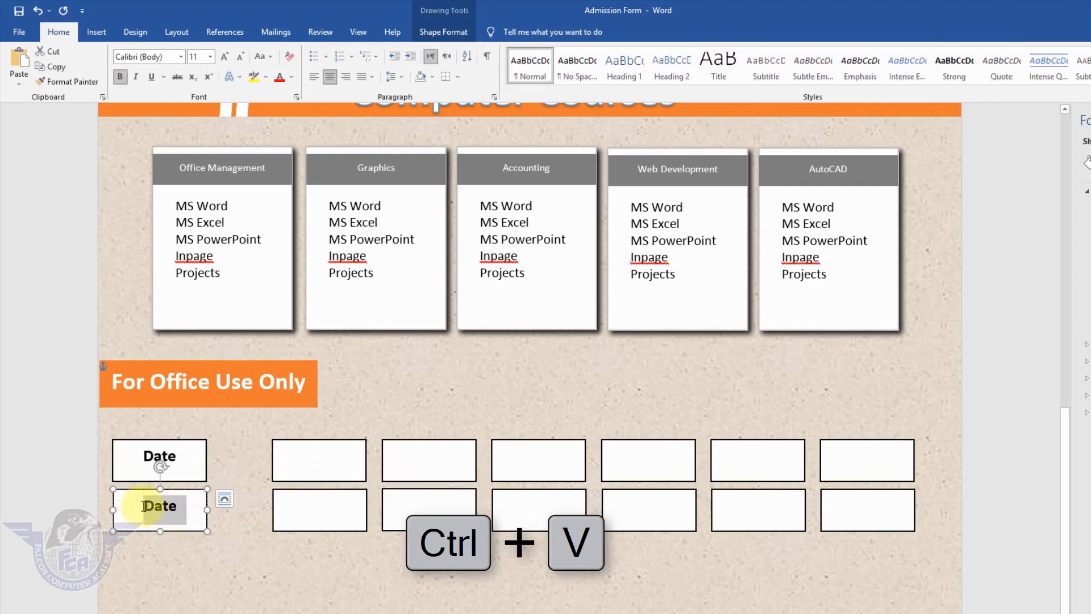
type("Amount")
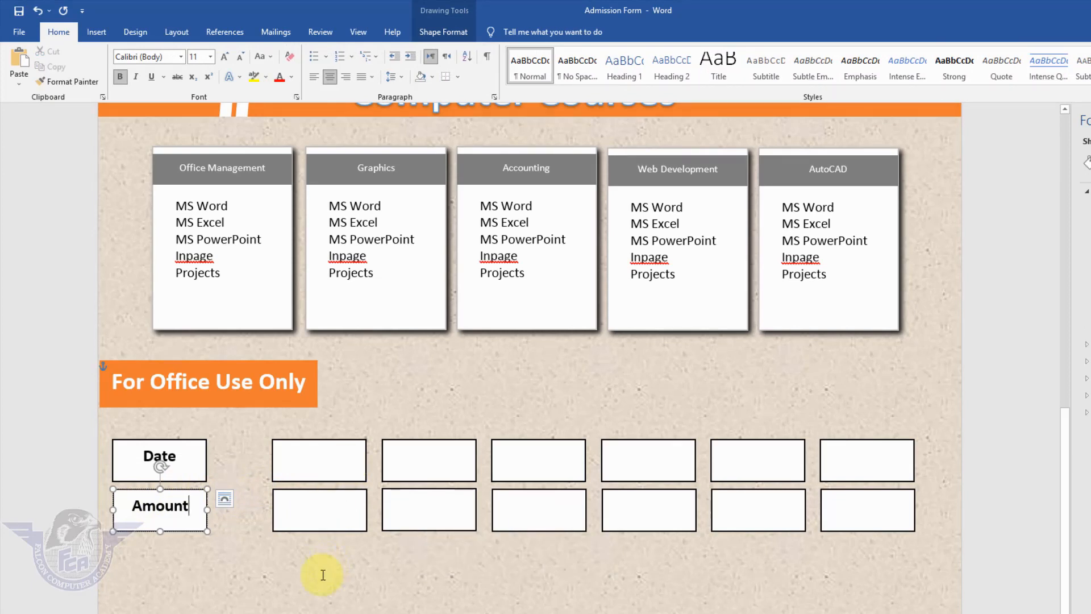
Add a "Sign: (Director)" label followed by an underscore signature line beneath the two rows of boxes
left_click(247, 570)
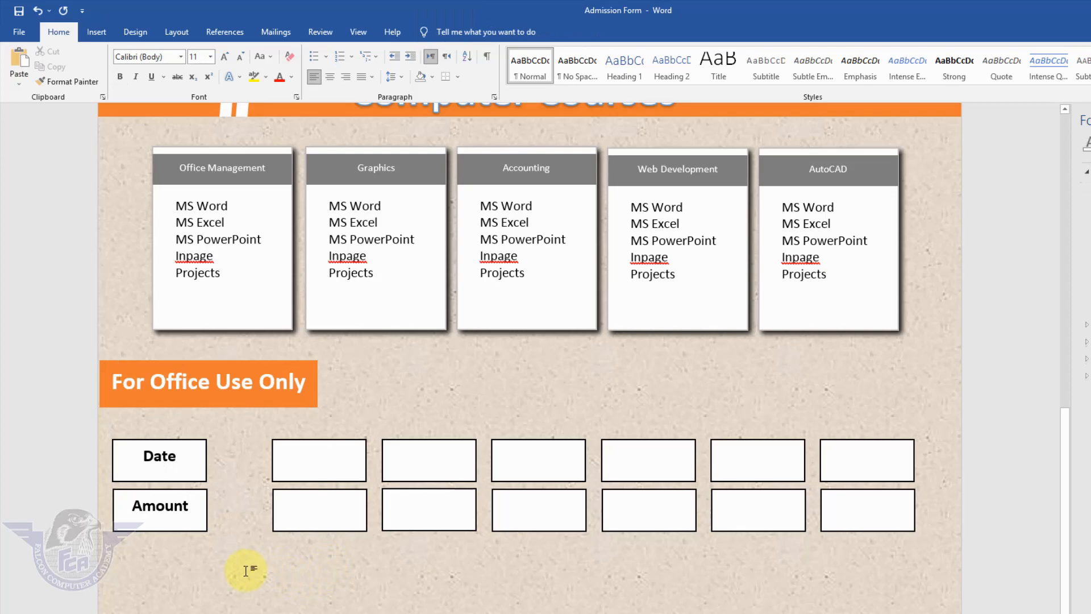
key("End")
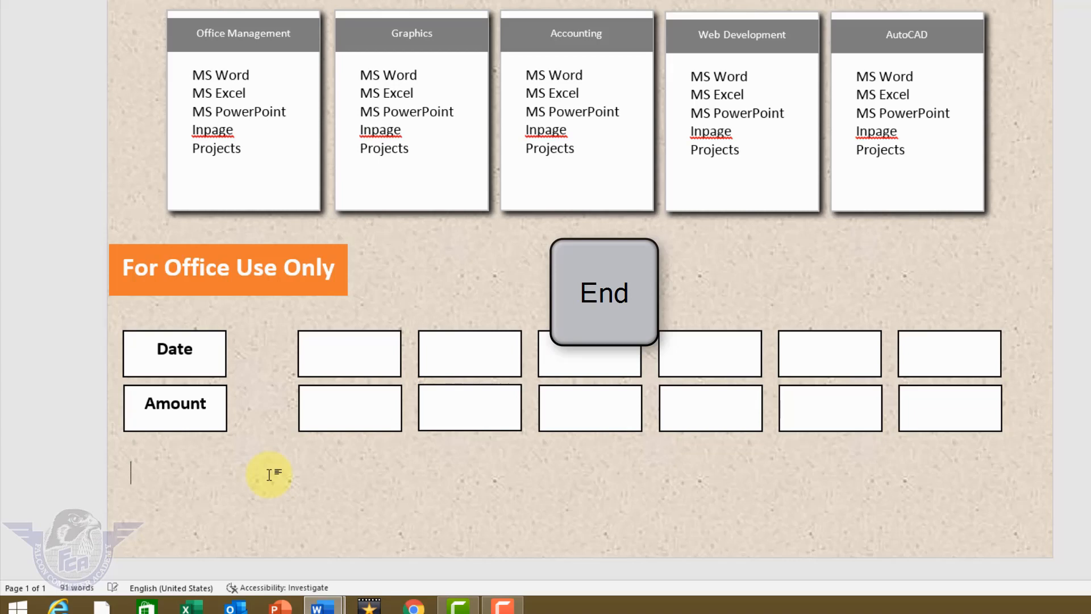
type("Sign")
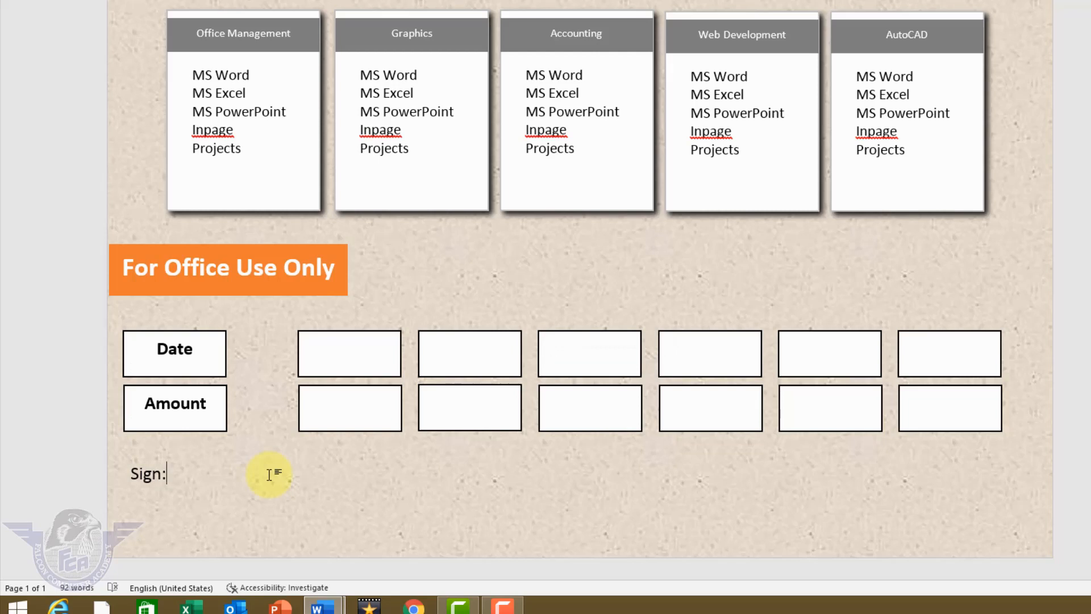
type(": (Director")
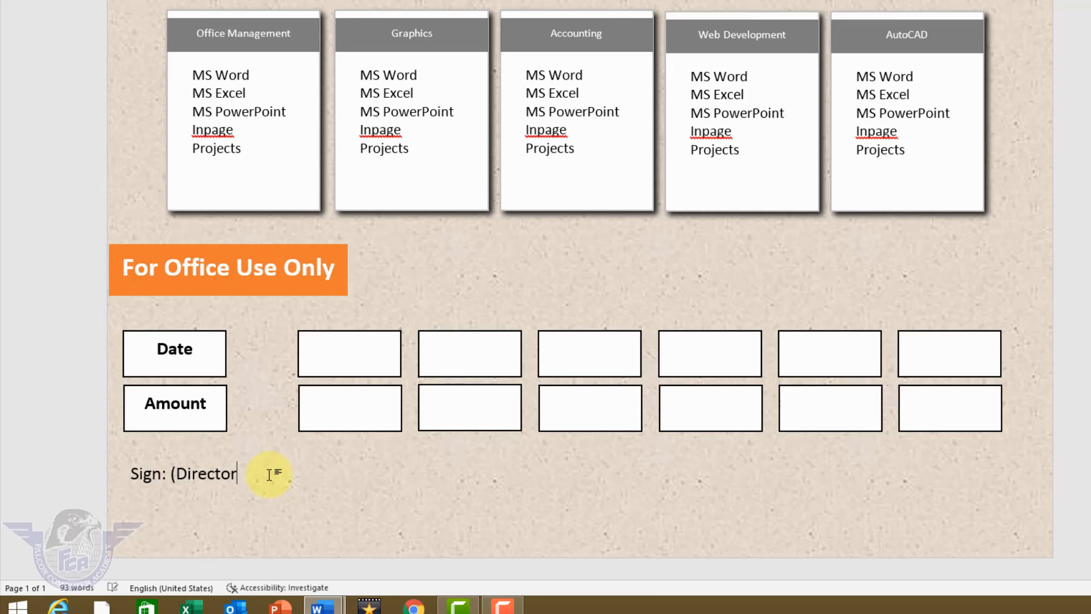
key("shift+minus")
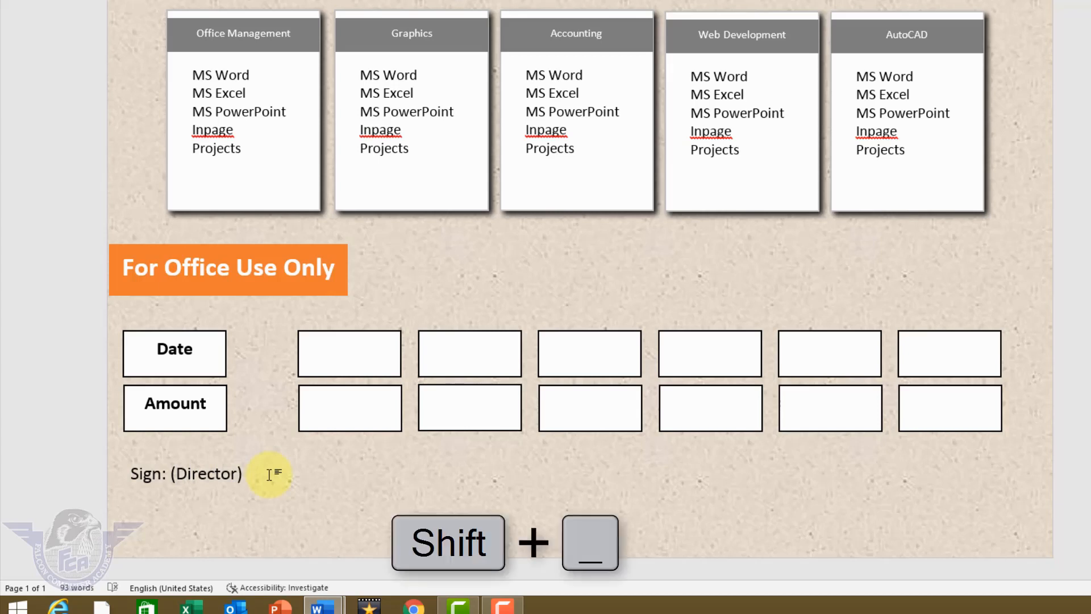
type("__________________________")
Add "Sign (Instructor)" with an underscore signature line on the same line, tabbed well clear of the director's signature
key("Tab")
key("Tab")
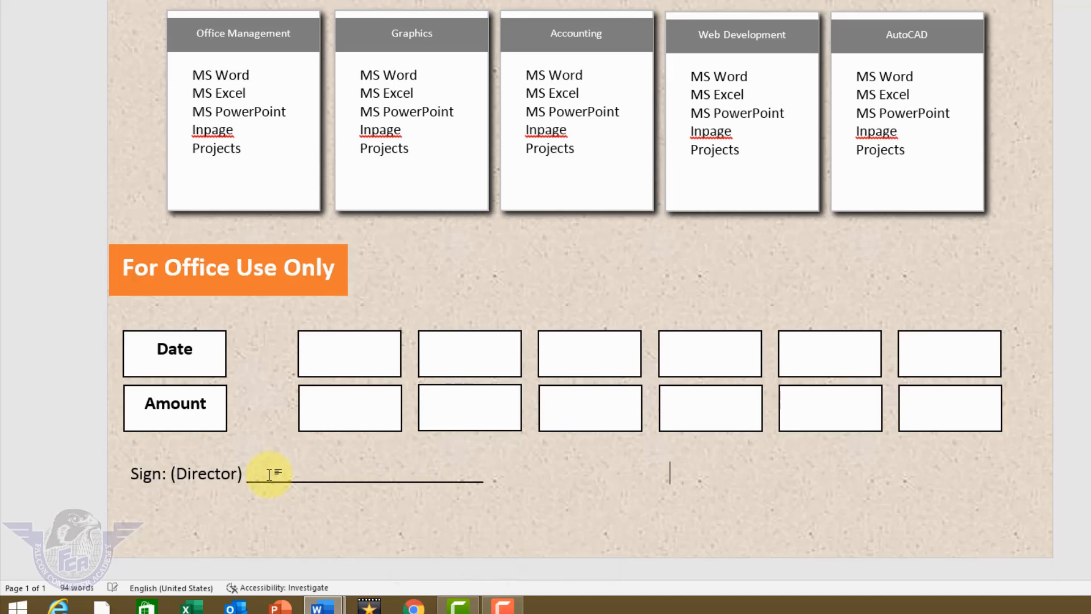
key("Tab")
type("Sign (Instructor")
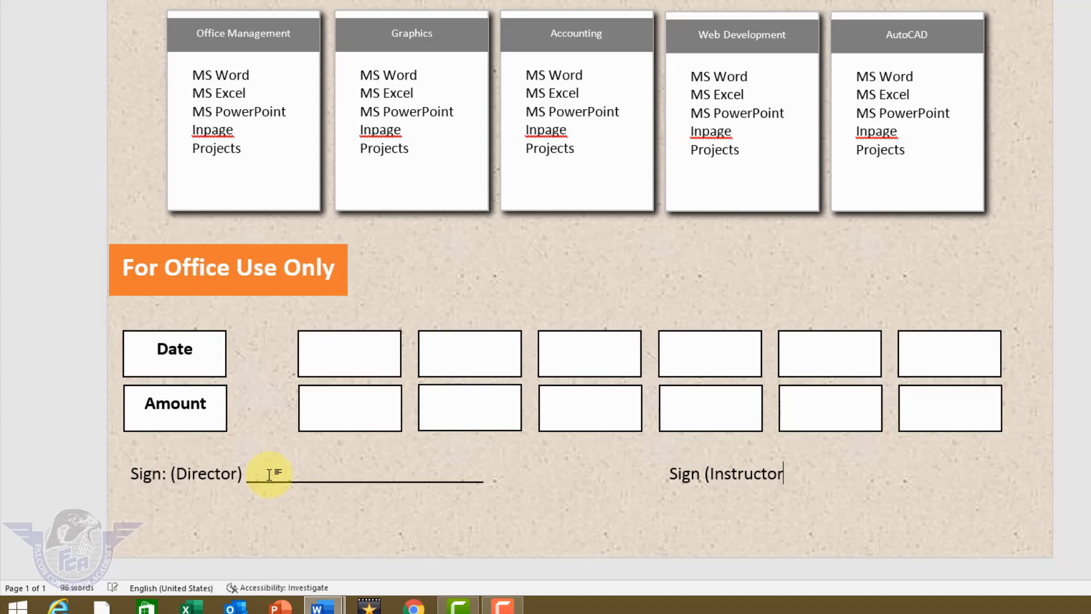
type(") ____________________________")
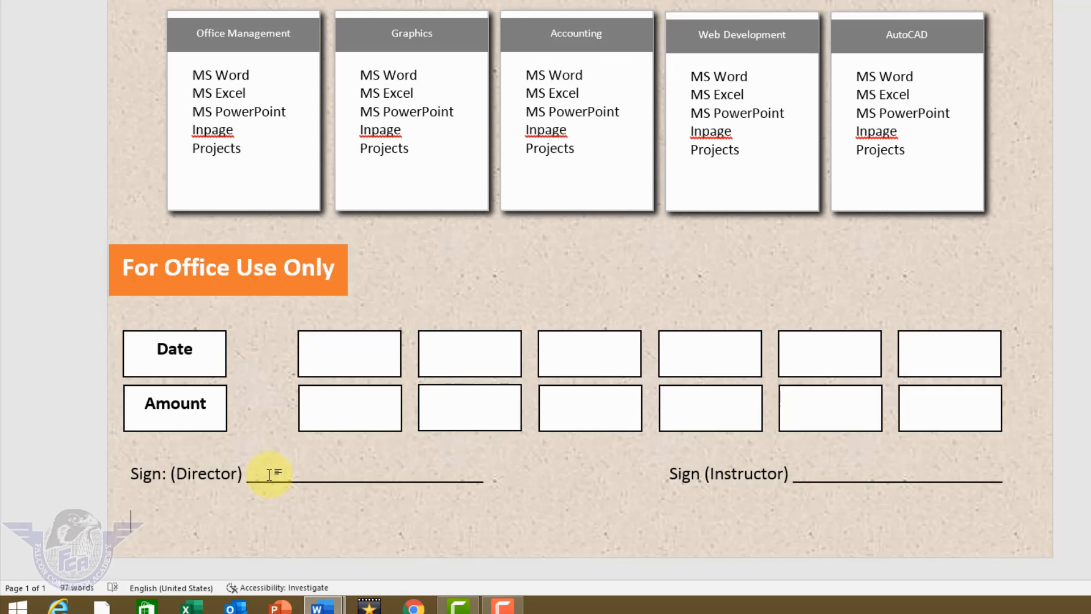
Add a "Sign (Candidate)" label on a new line, with an underscore line ending level with the director's one
type("Sign")
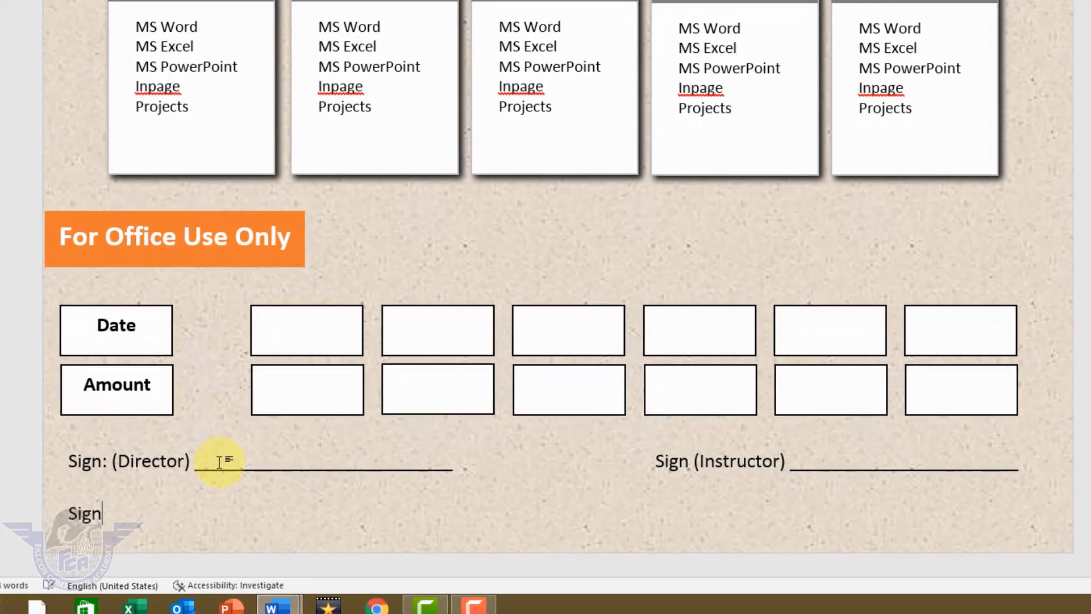
type(" (Candidate) ")
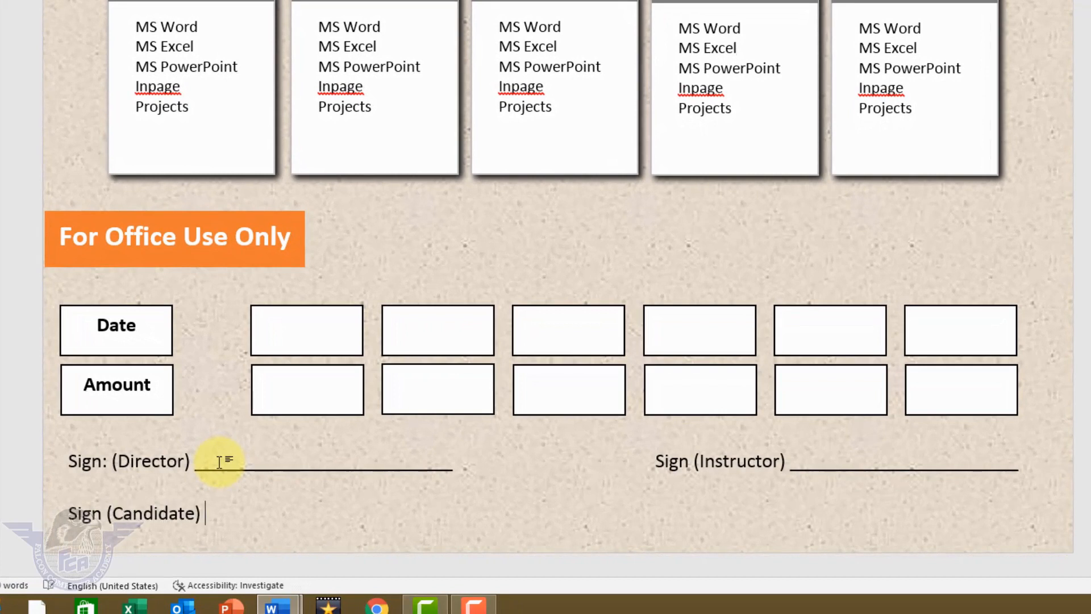
type("____________________")
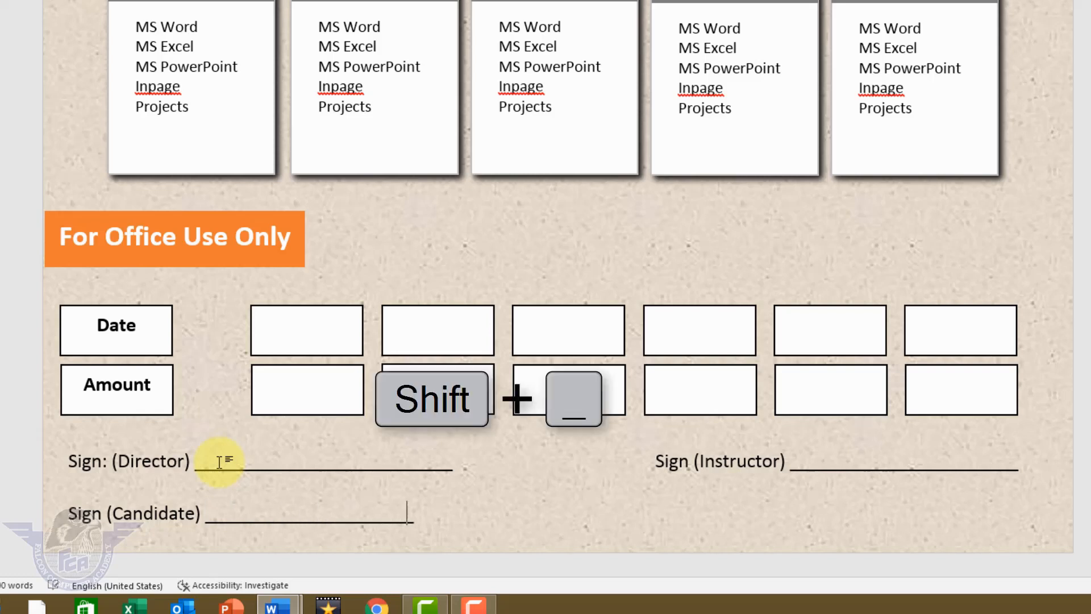
type("_______")
key("BackSpace")
Add "Father's / Guardian" with an underscore signature line beneath the instructor's signature entry
type("Fath")
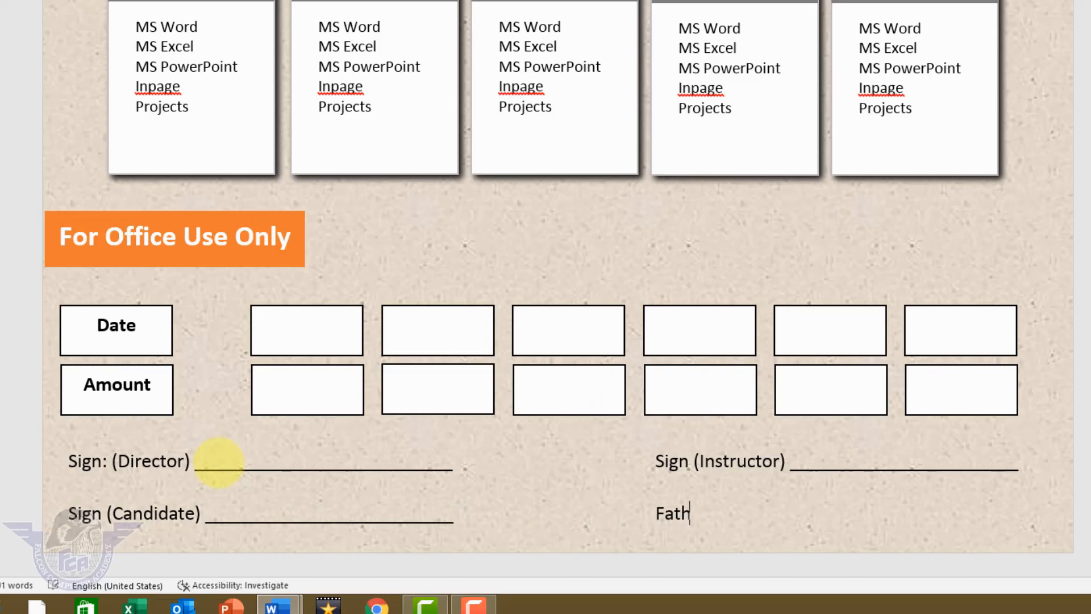
type("er's")
type(" / Gur")
type("ardian")
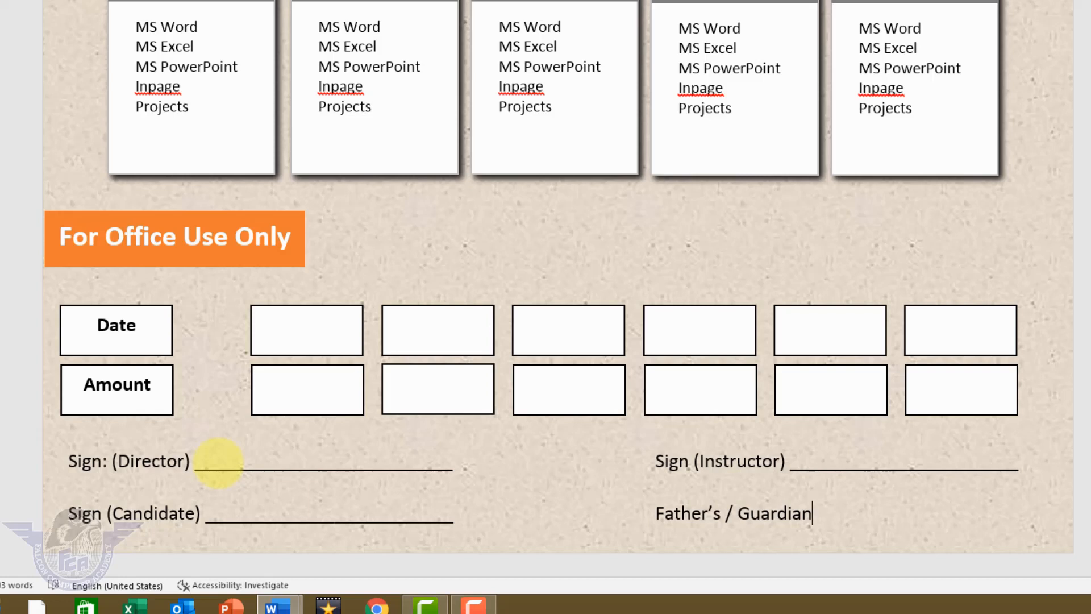
type("________________________")
Fill the blue photo rectangle beside the student fields with picture 06 from the "passport size images" folder
scroll(398, 307, "up", 10)
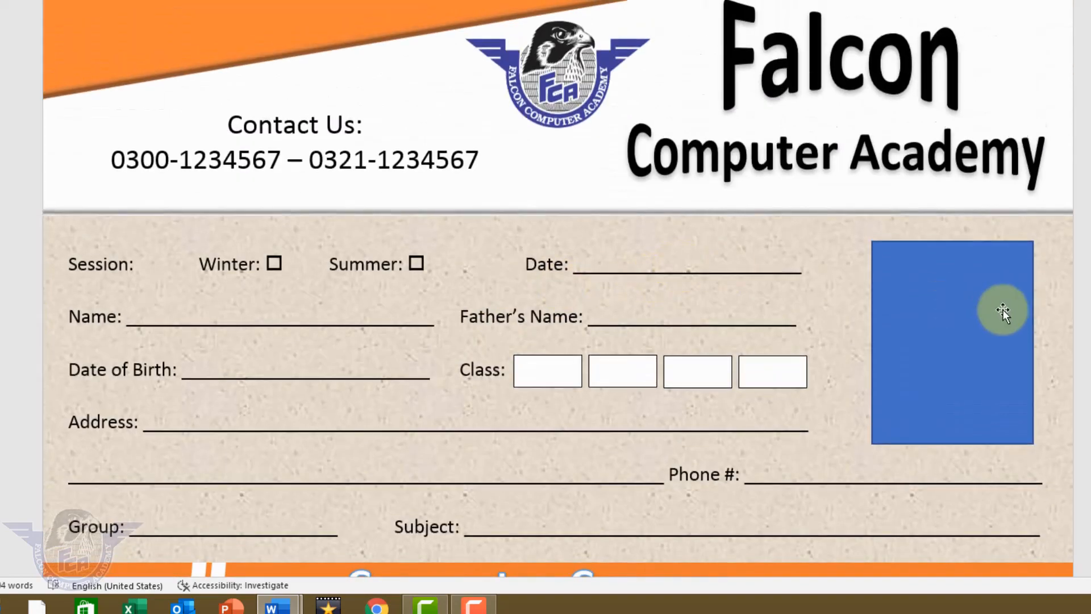
left_click(987, 323)
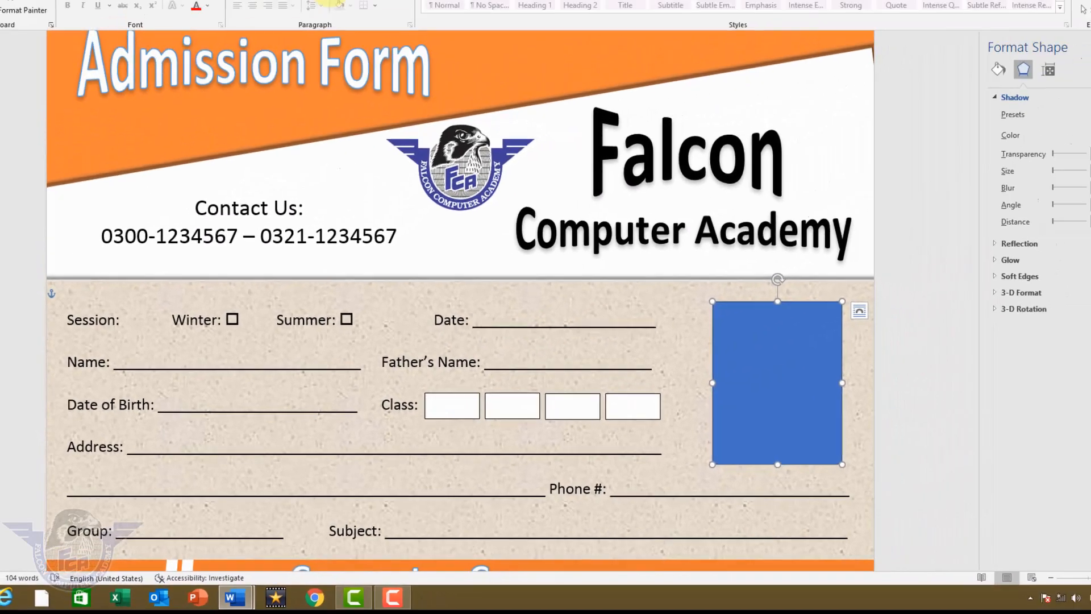
left_click(916, 322)
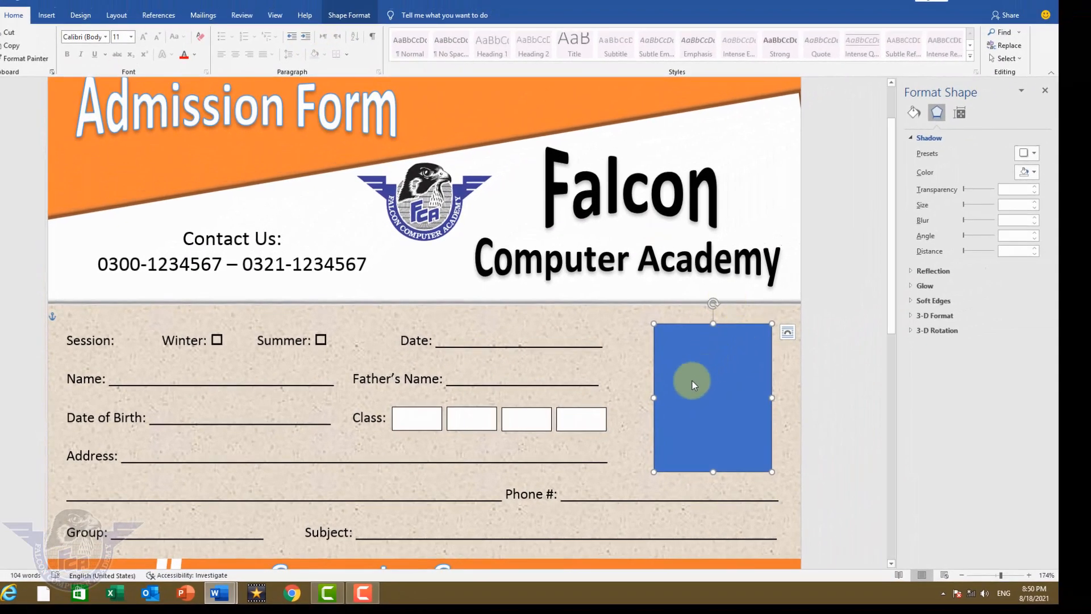
left_click(47, 15)
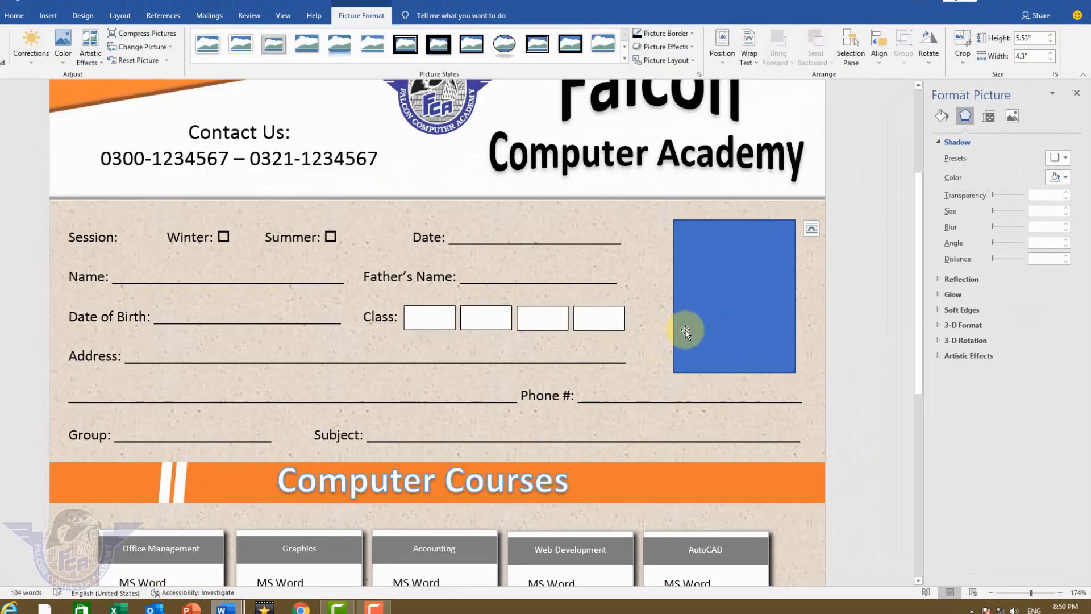
left_click(685, 331)
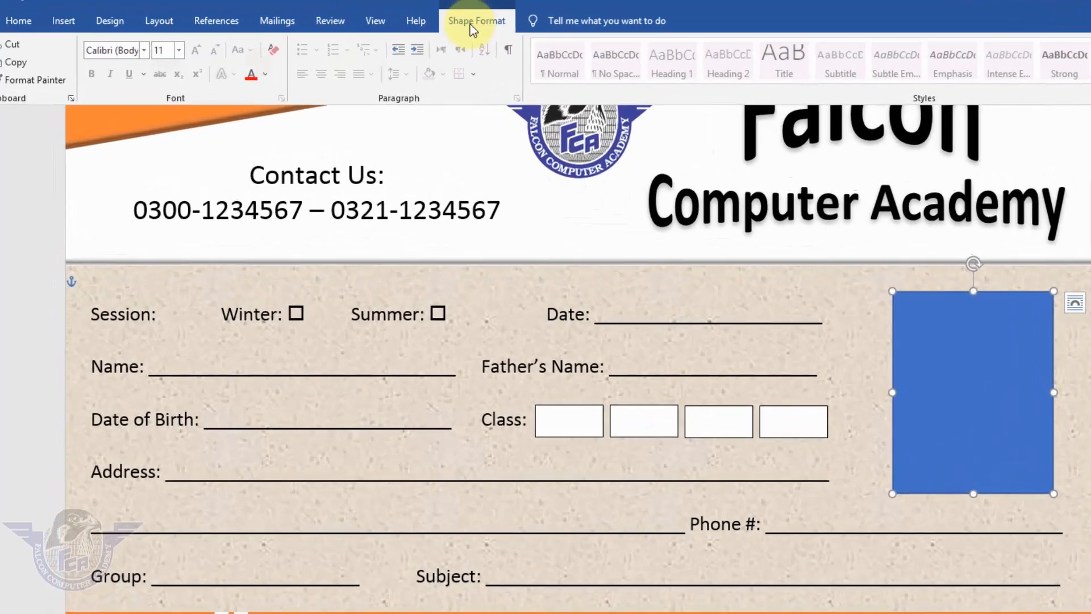
left_click(357, 16)
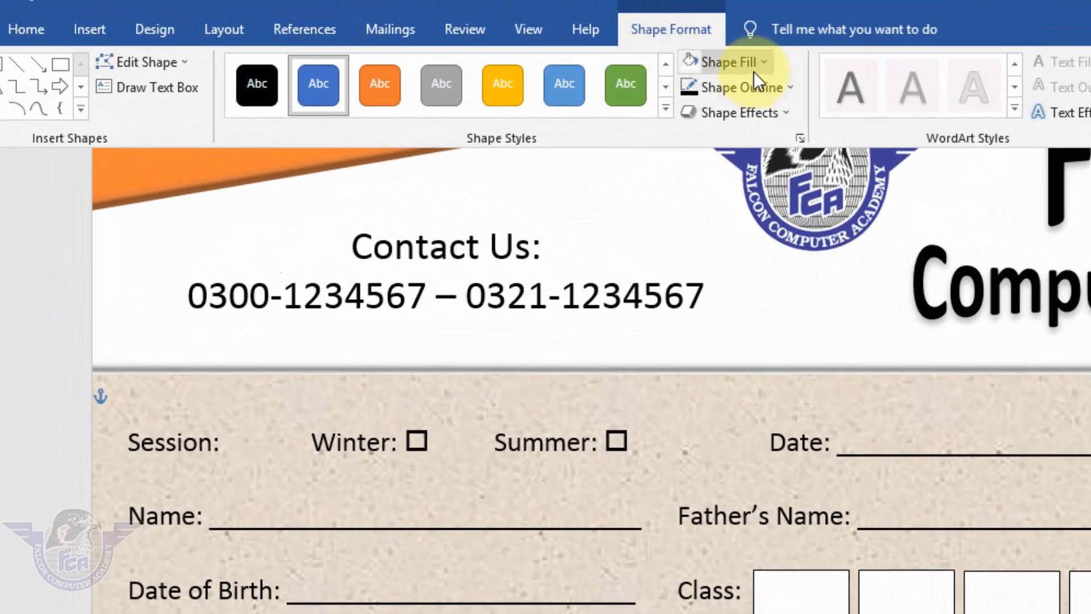
left_click(753, 69)
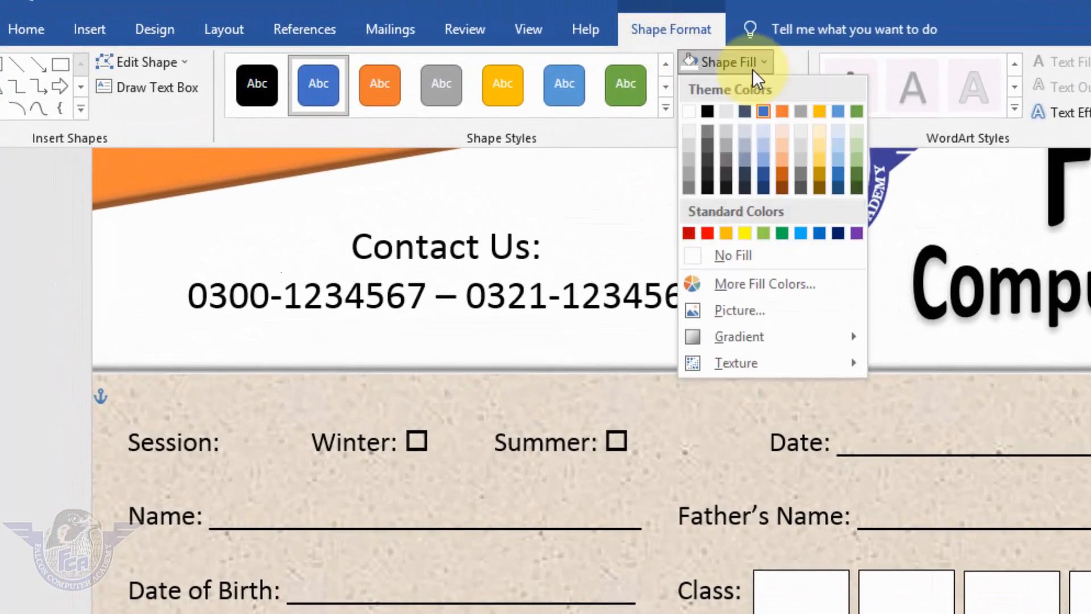
left_click(770, 320)
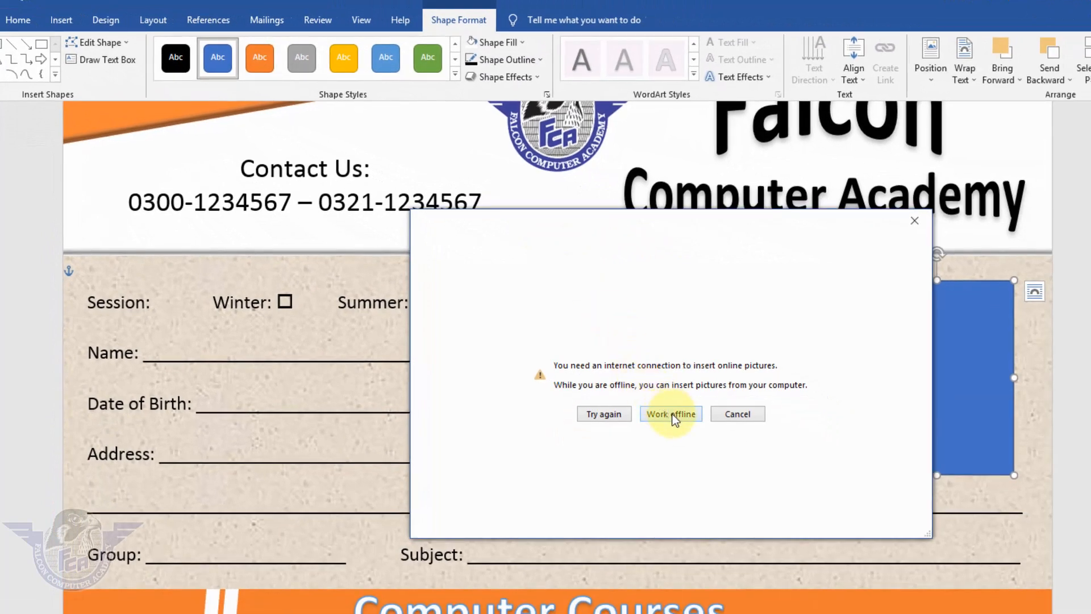
left_click(671, 414)
left_click(655, 170)
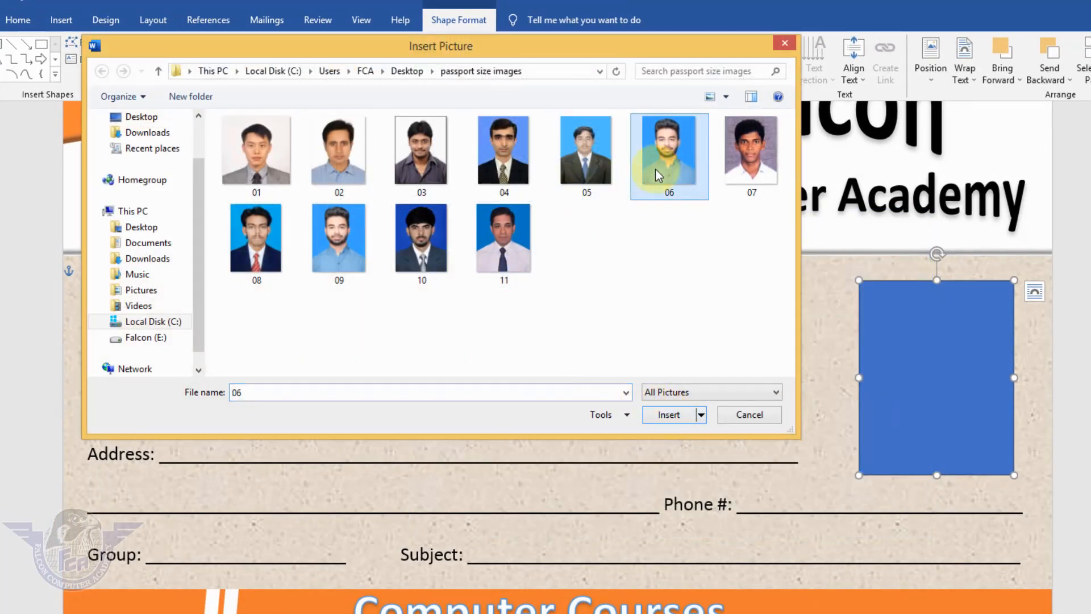
left_click(669, 414)
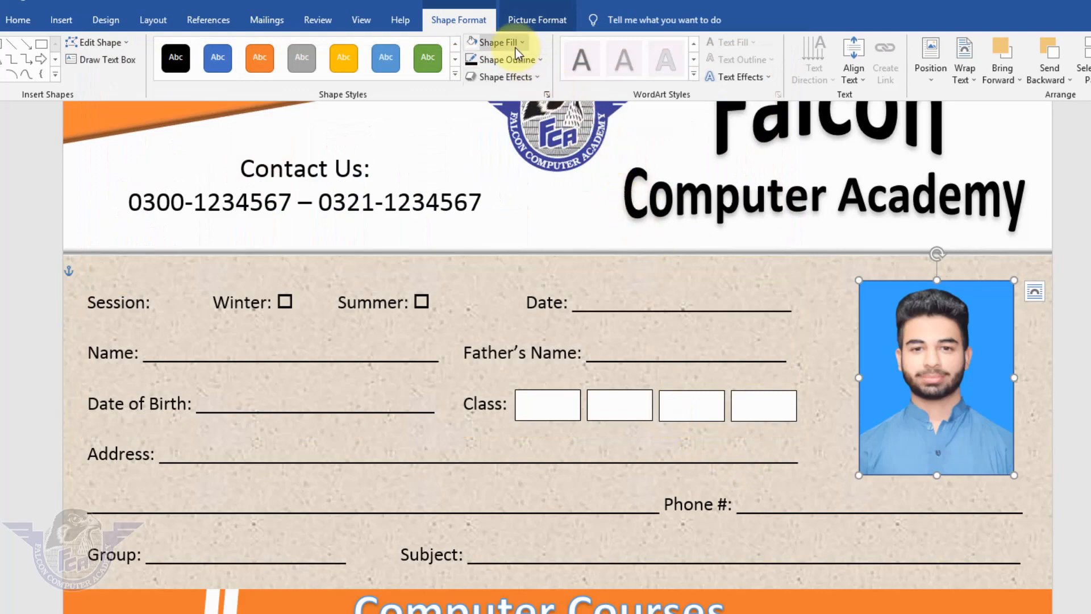
left_click(511, 61)
left_click(832, 461)
Open the print preview of the completed admission form
scroll(832, 461, "down", 4)
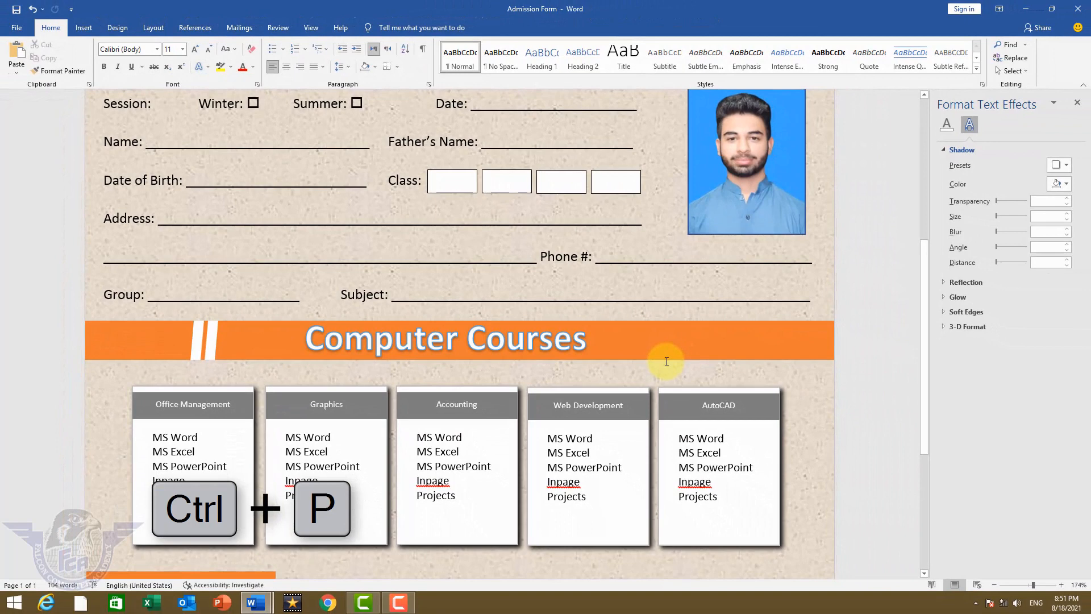
key("ctrl+p")
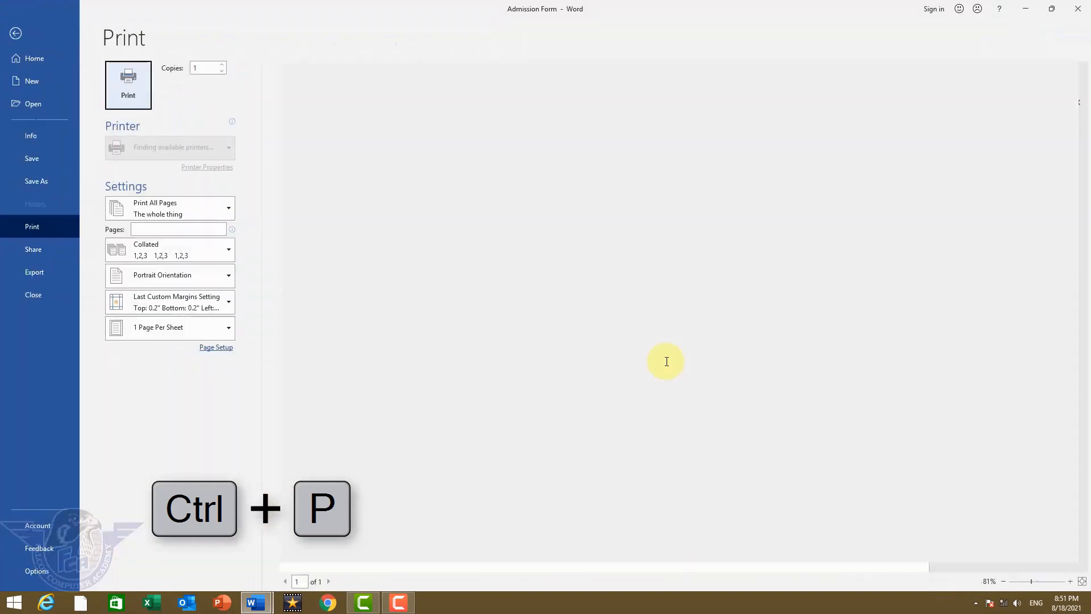